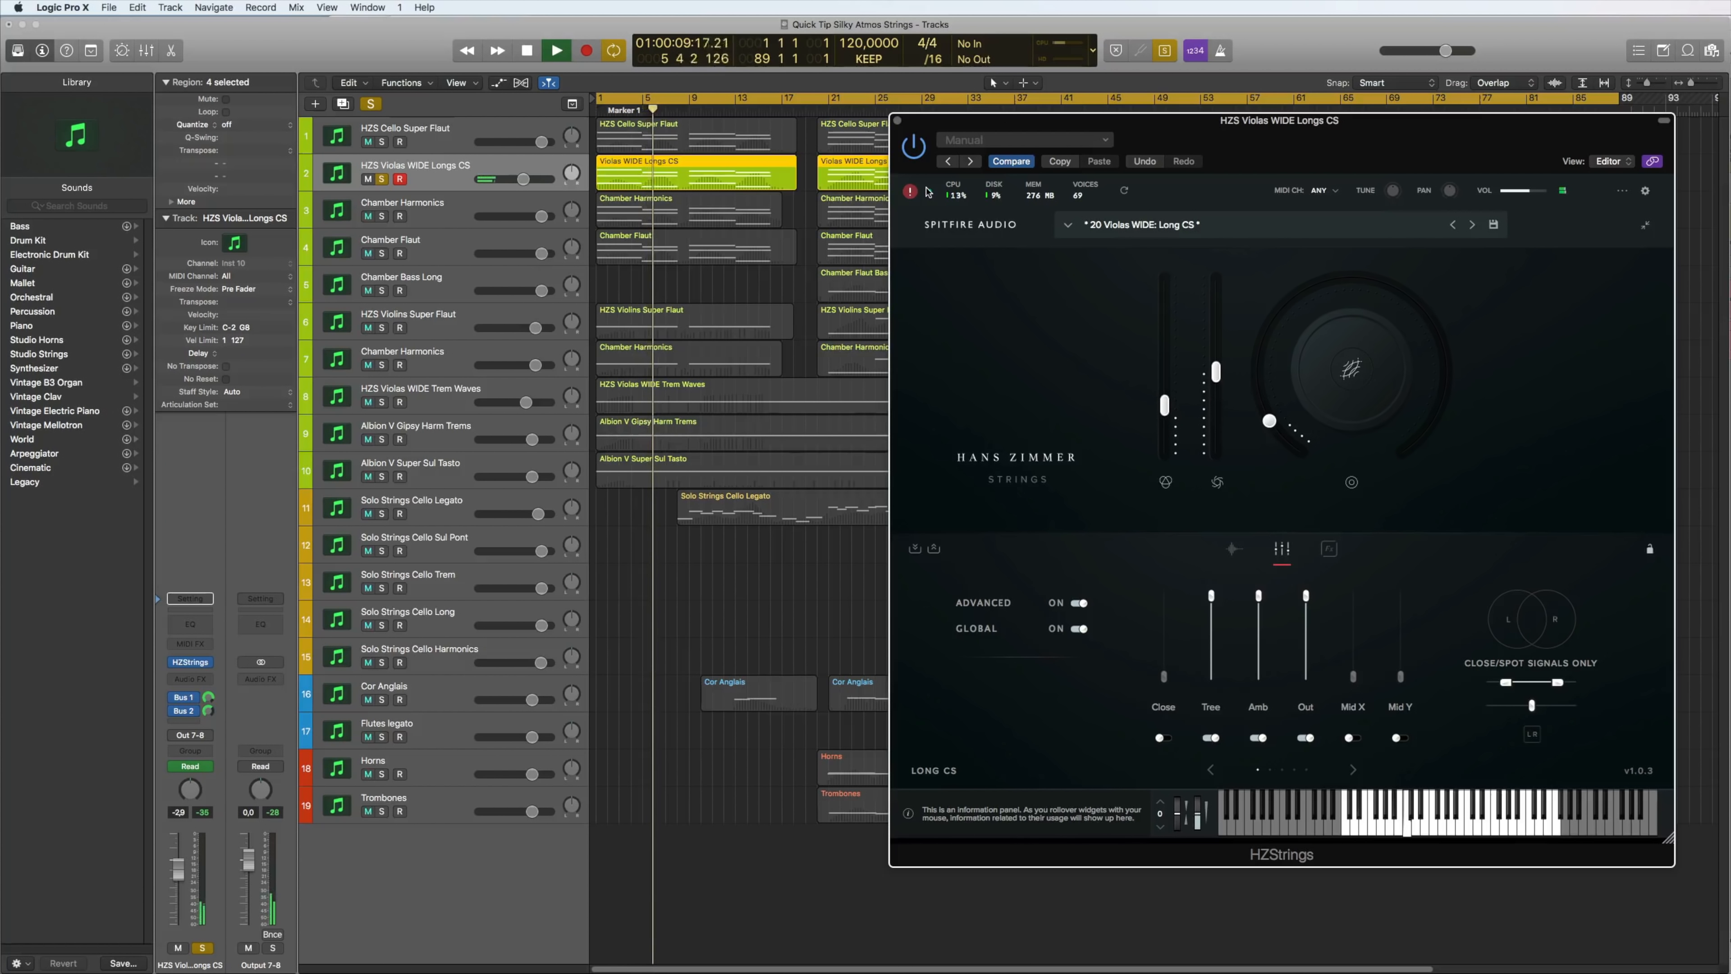
# Add the first HZS Cello Super Flaut region to the violas selection, play both parts from the start, and reposition the plug-in window
pyautogui.press('space')
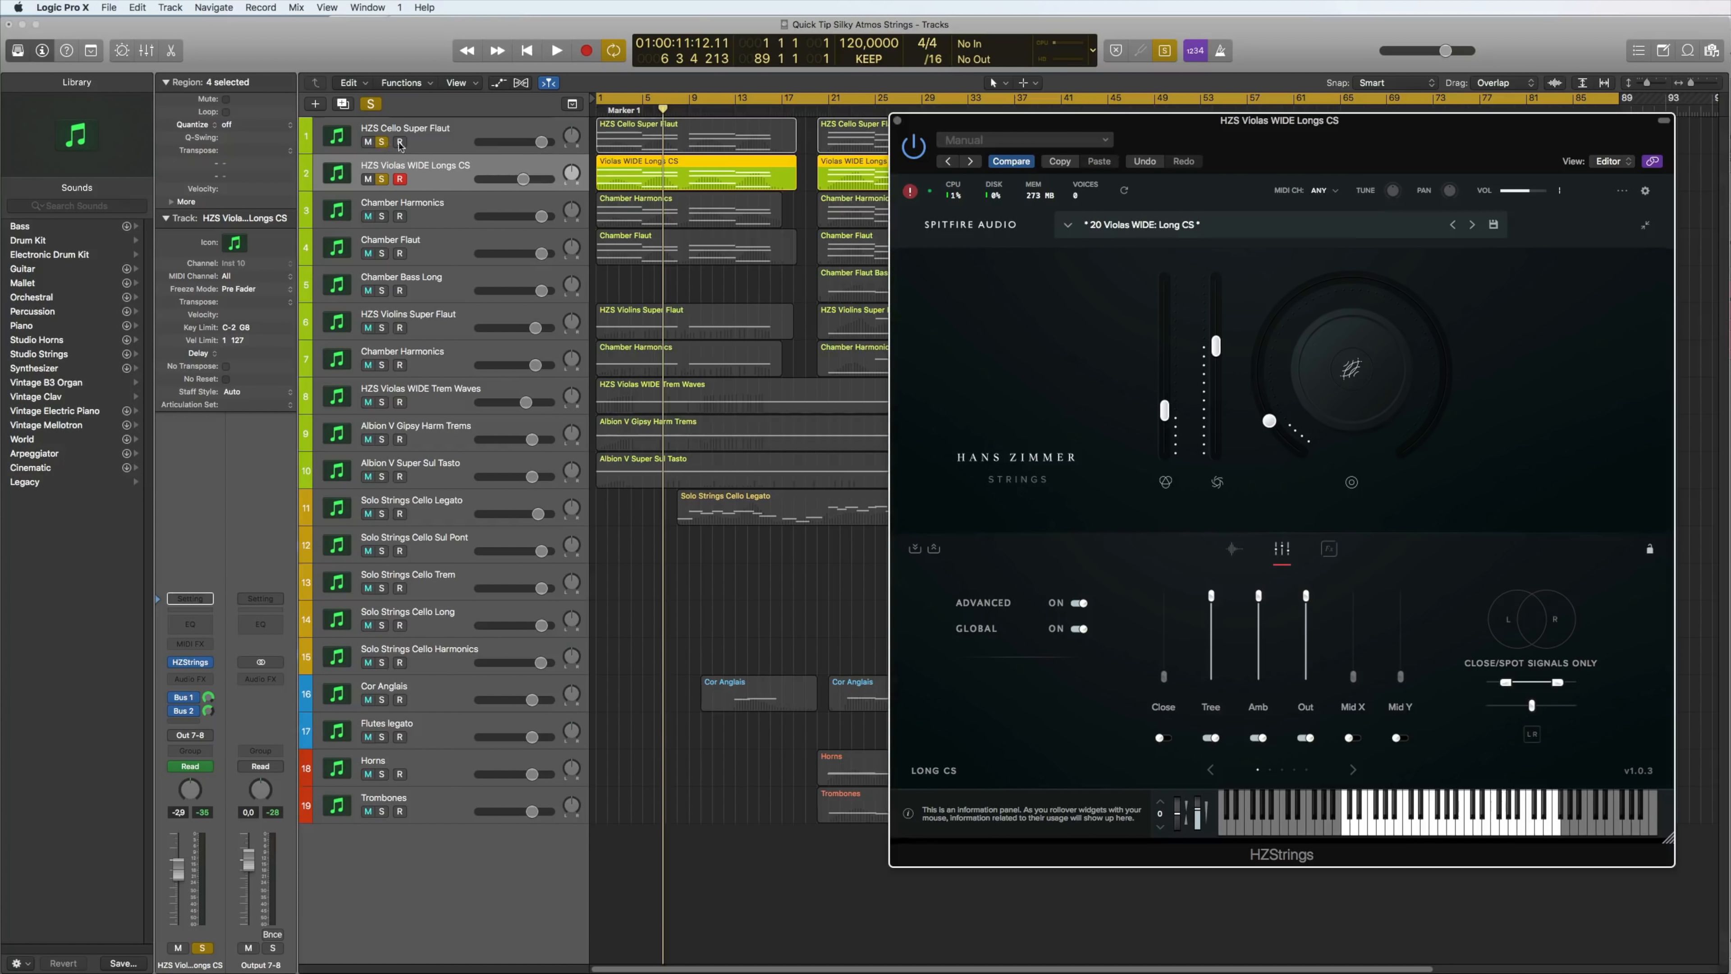
pyautogui.click(400, 143)
pyautogui.keyDown('shift'); pyautogui.click(645, 141); pyautogui.keyUp('shift')
pyautogui.press('space')
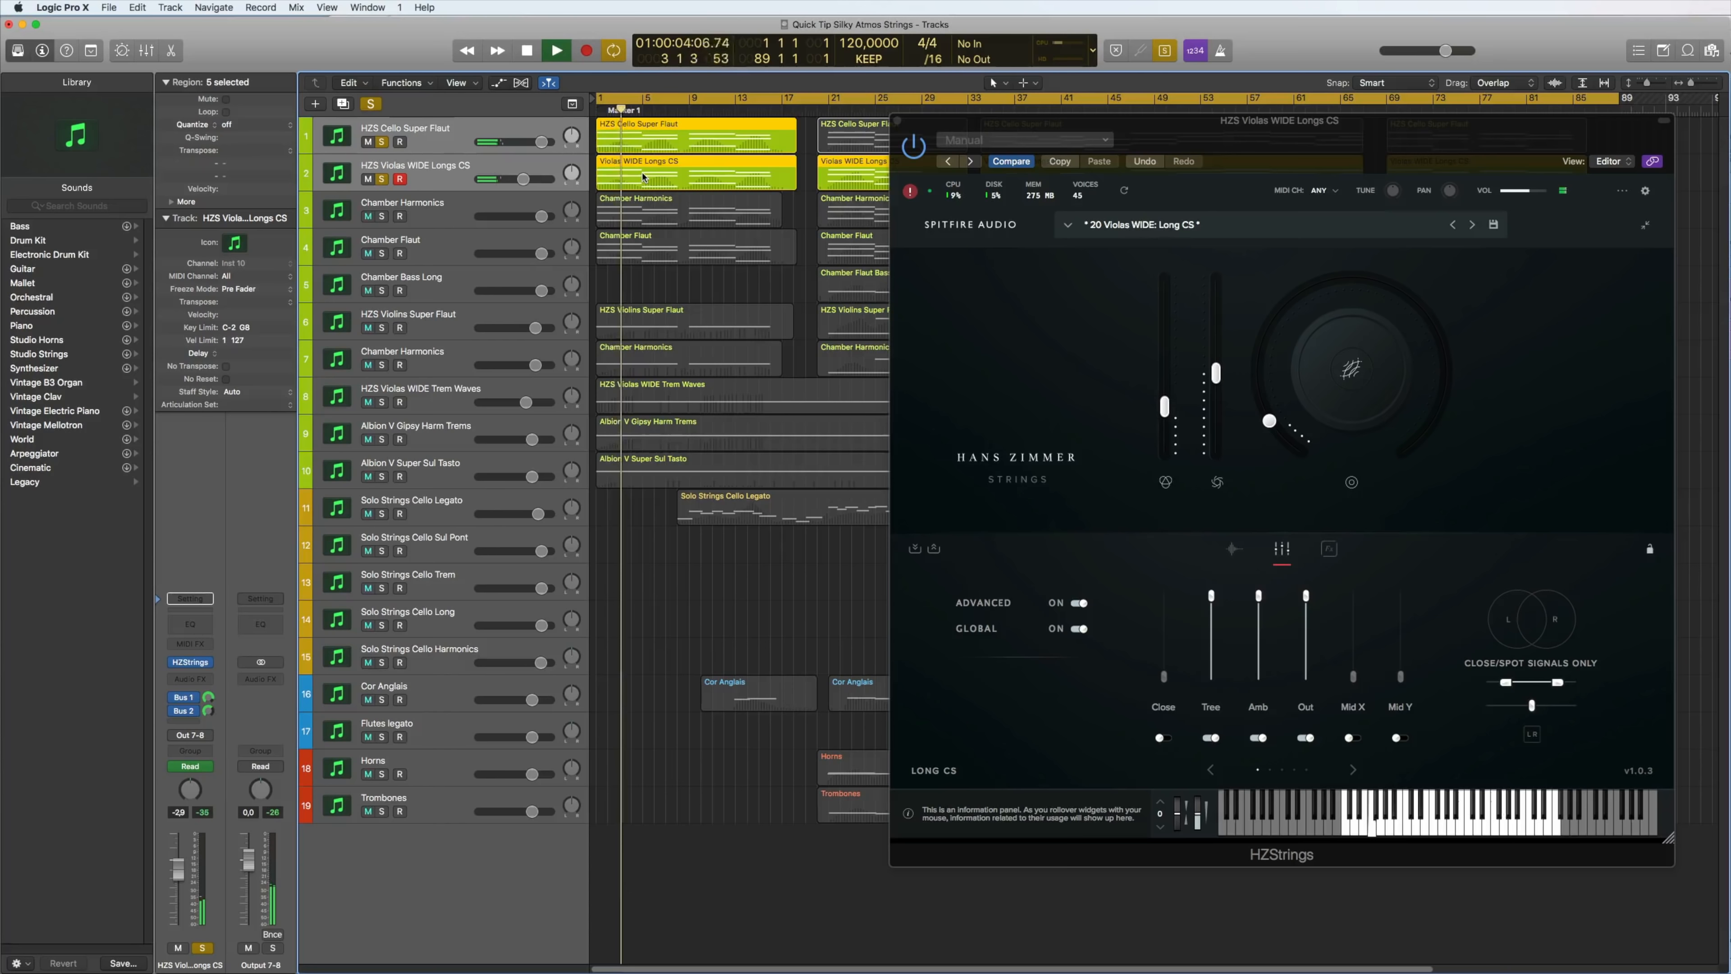
pyautogui.moveTo(1244, 126); pyautogui.dragTo(1283, 73)
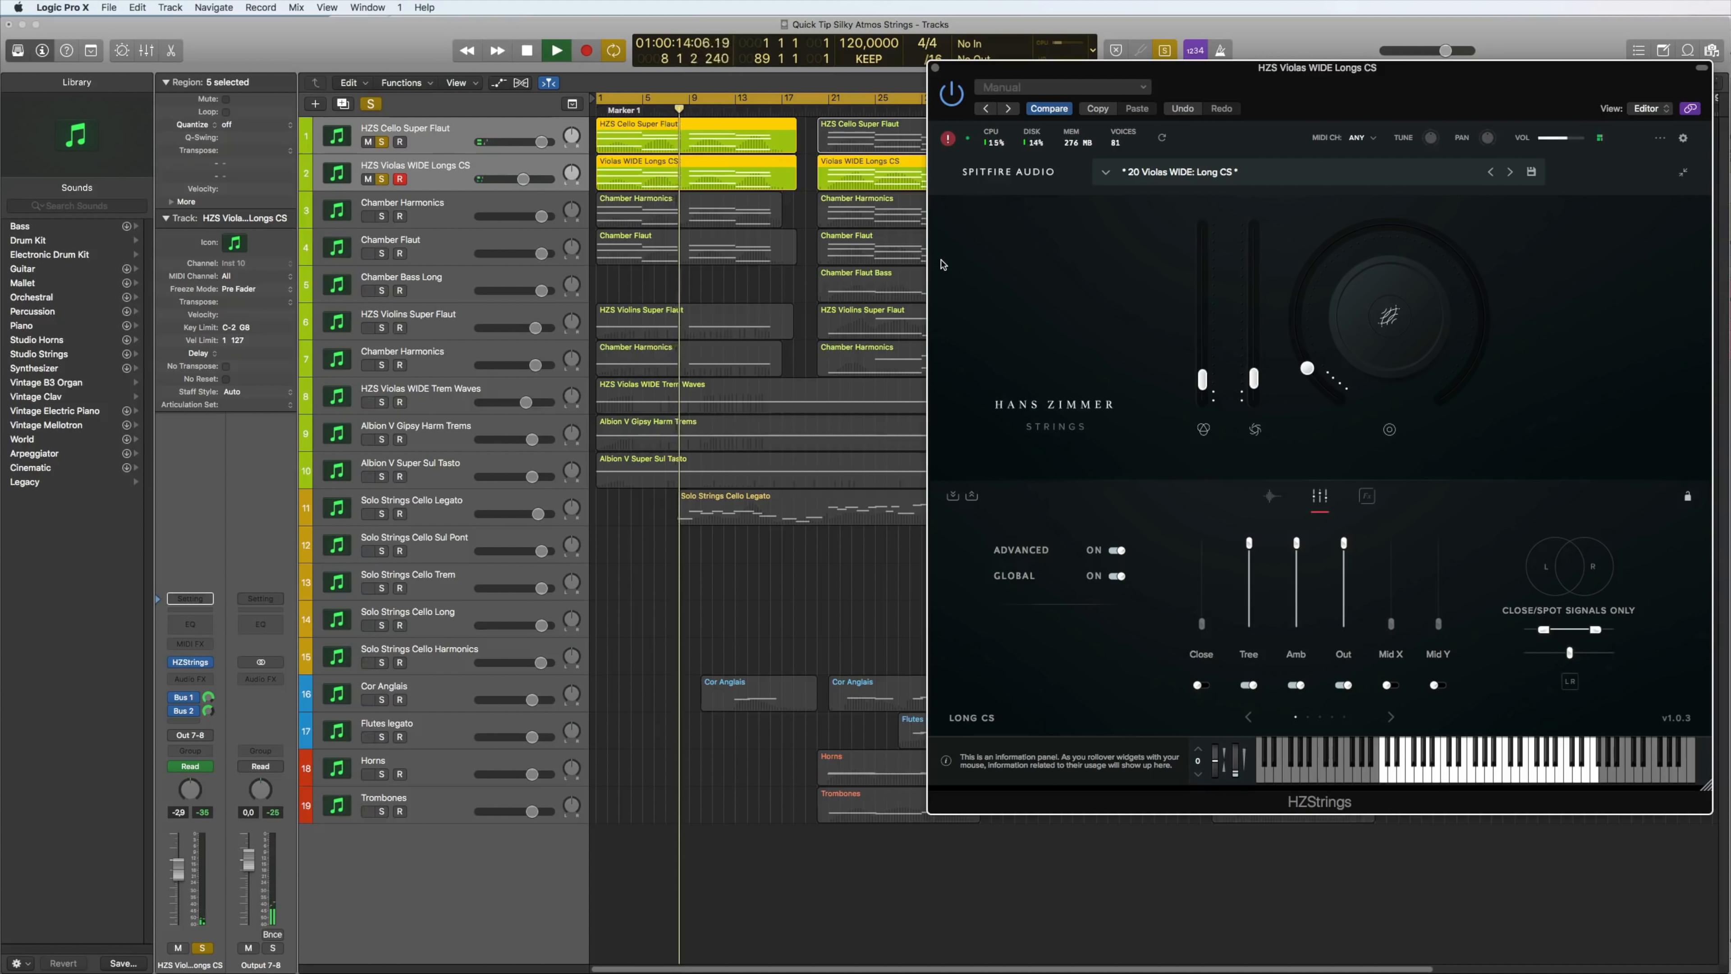
pyautogui.press('space')
# Select and solo the upper Chamber Harmonics track, show its notes in the Piano Roll, and move the Kontakt window aside
pyautogui.click(431, 209)
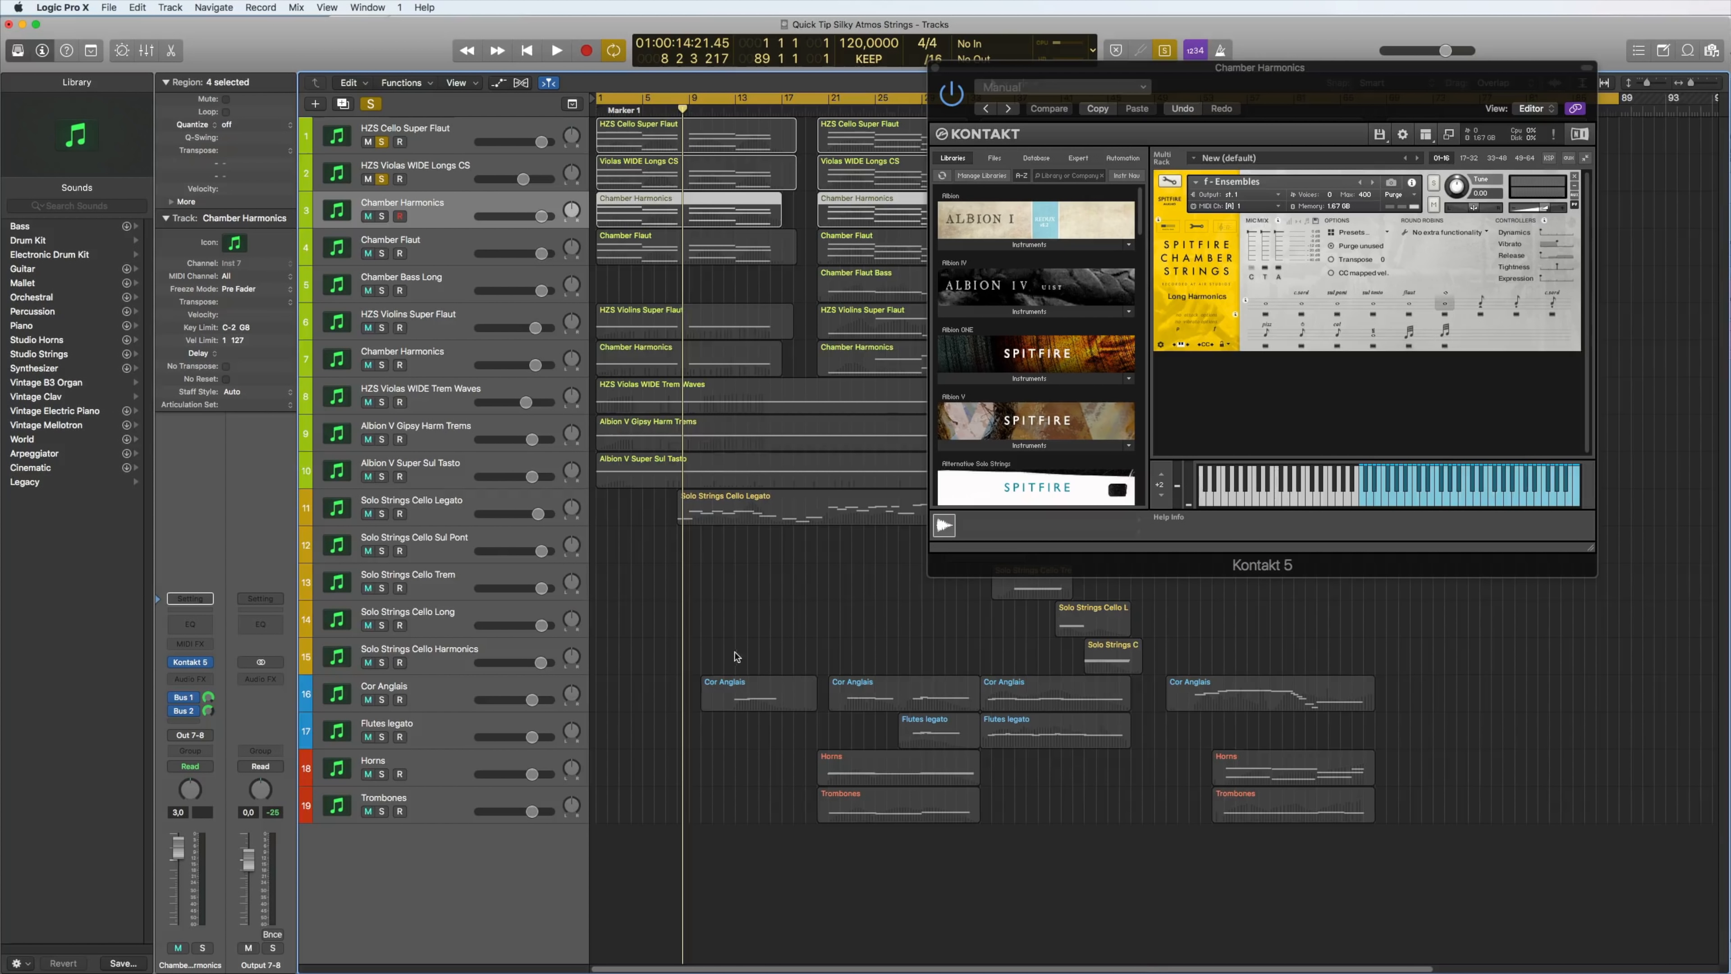
pyautogui.press('p')
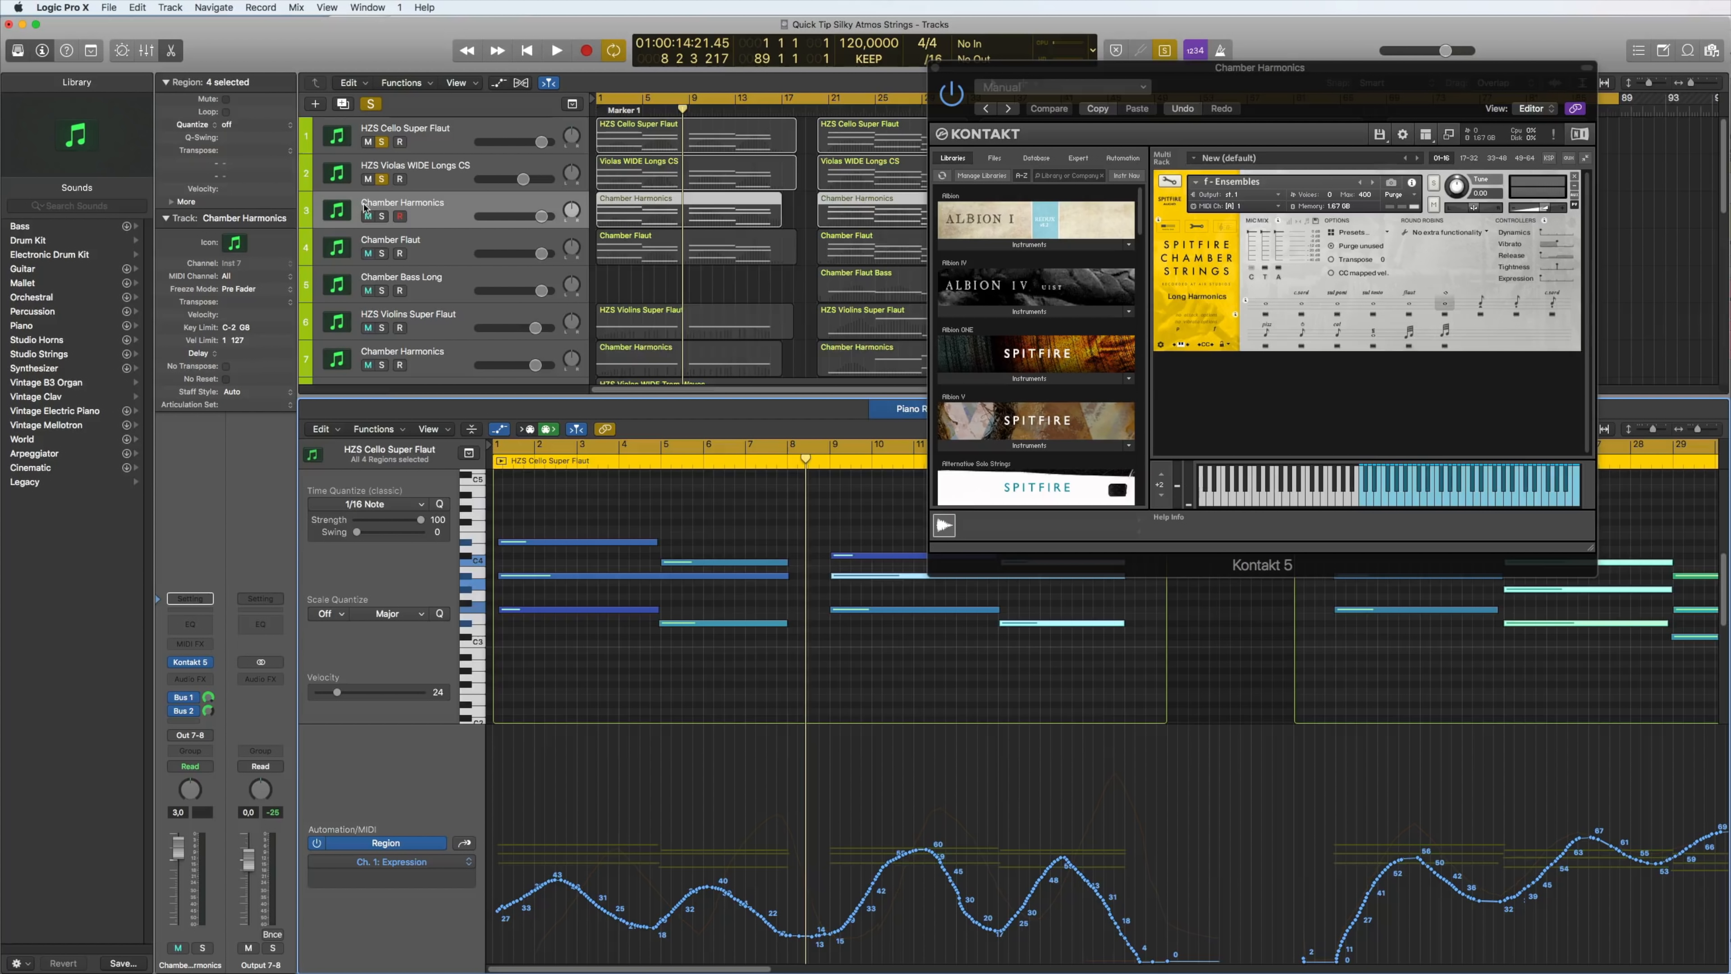
pyautogui.click(381, 218)
pyautogui.moveTo(1289, 95); pyautogui.dragTo(1337, 99)
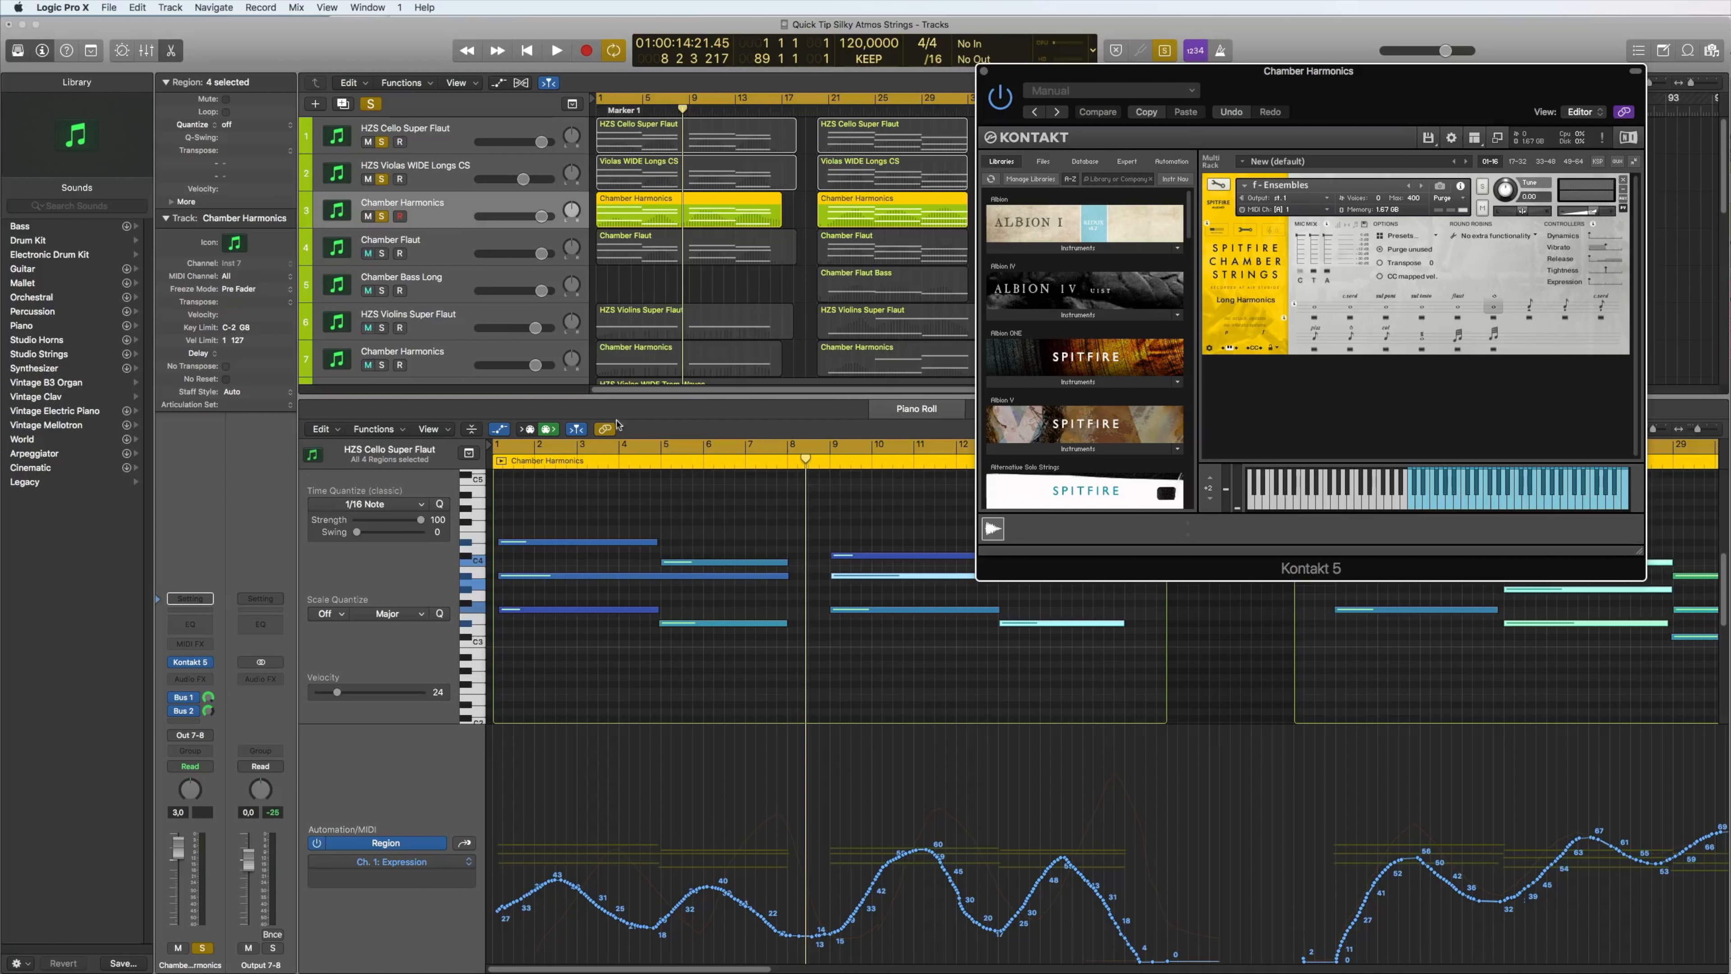
# Add the opening cello and violas regions to the Chamber Harmonics selection and play the three parts together to about bar 16
pyautogui.keyDown('shift'); pyautogui.click(707, 186); pyautogui.keyUp('shift')
pyautogui.keyDown('shift'); pyautogui.click(702, 145); pyautogui.keyUp('shift')
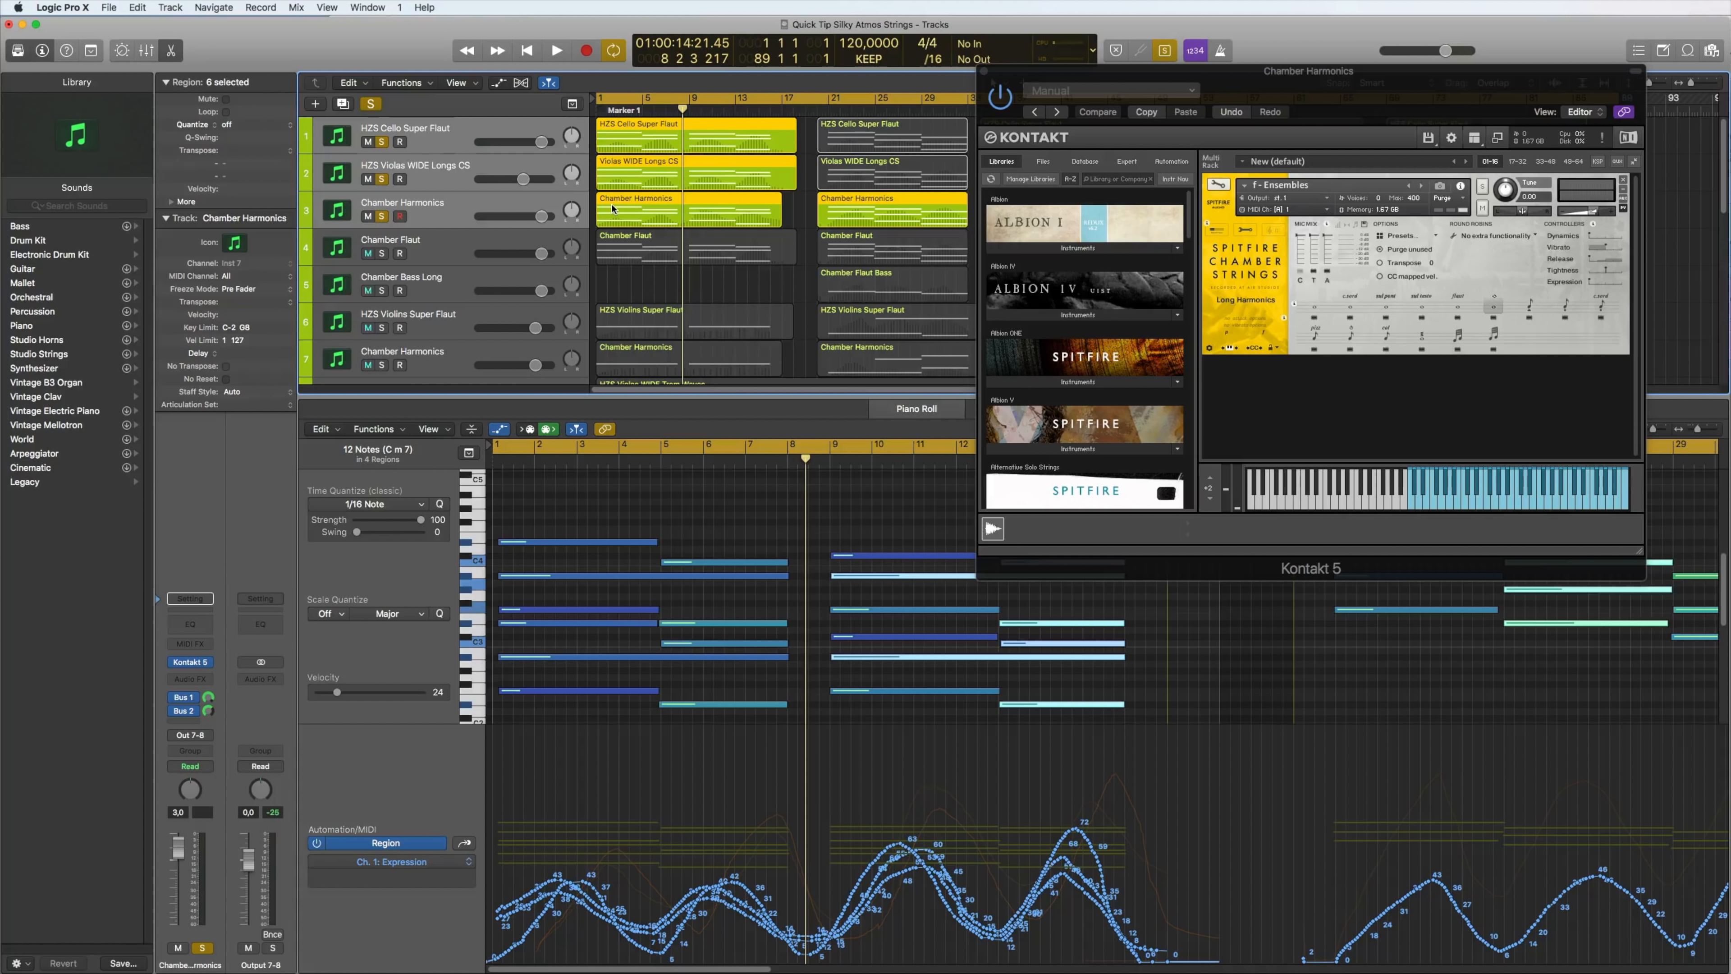
pyautogui.press('space')
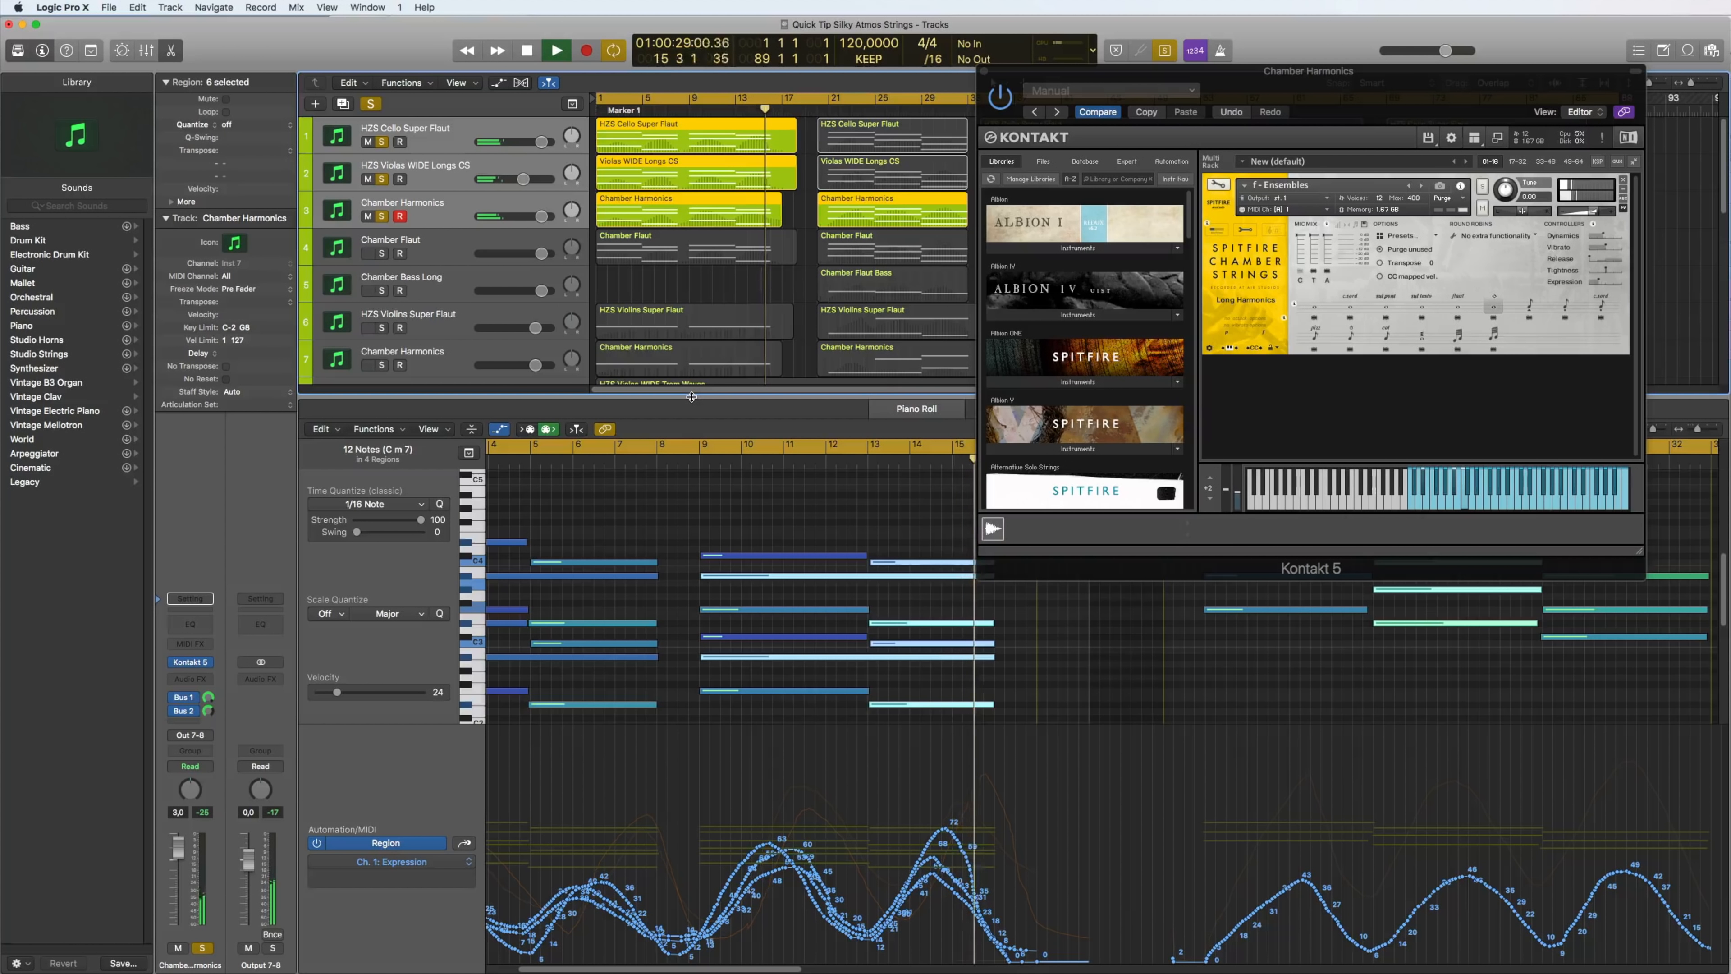
pyautogui.click(728, 289)
pyautogui.press('space')
# Redraw the modulation curve of the first Chamber Harmonics region from about bar 9 to bar 16
pyautogui.click(736, 228)
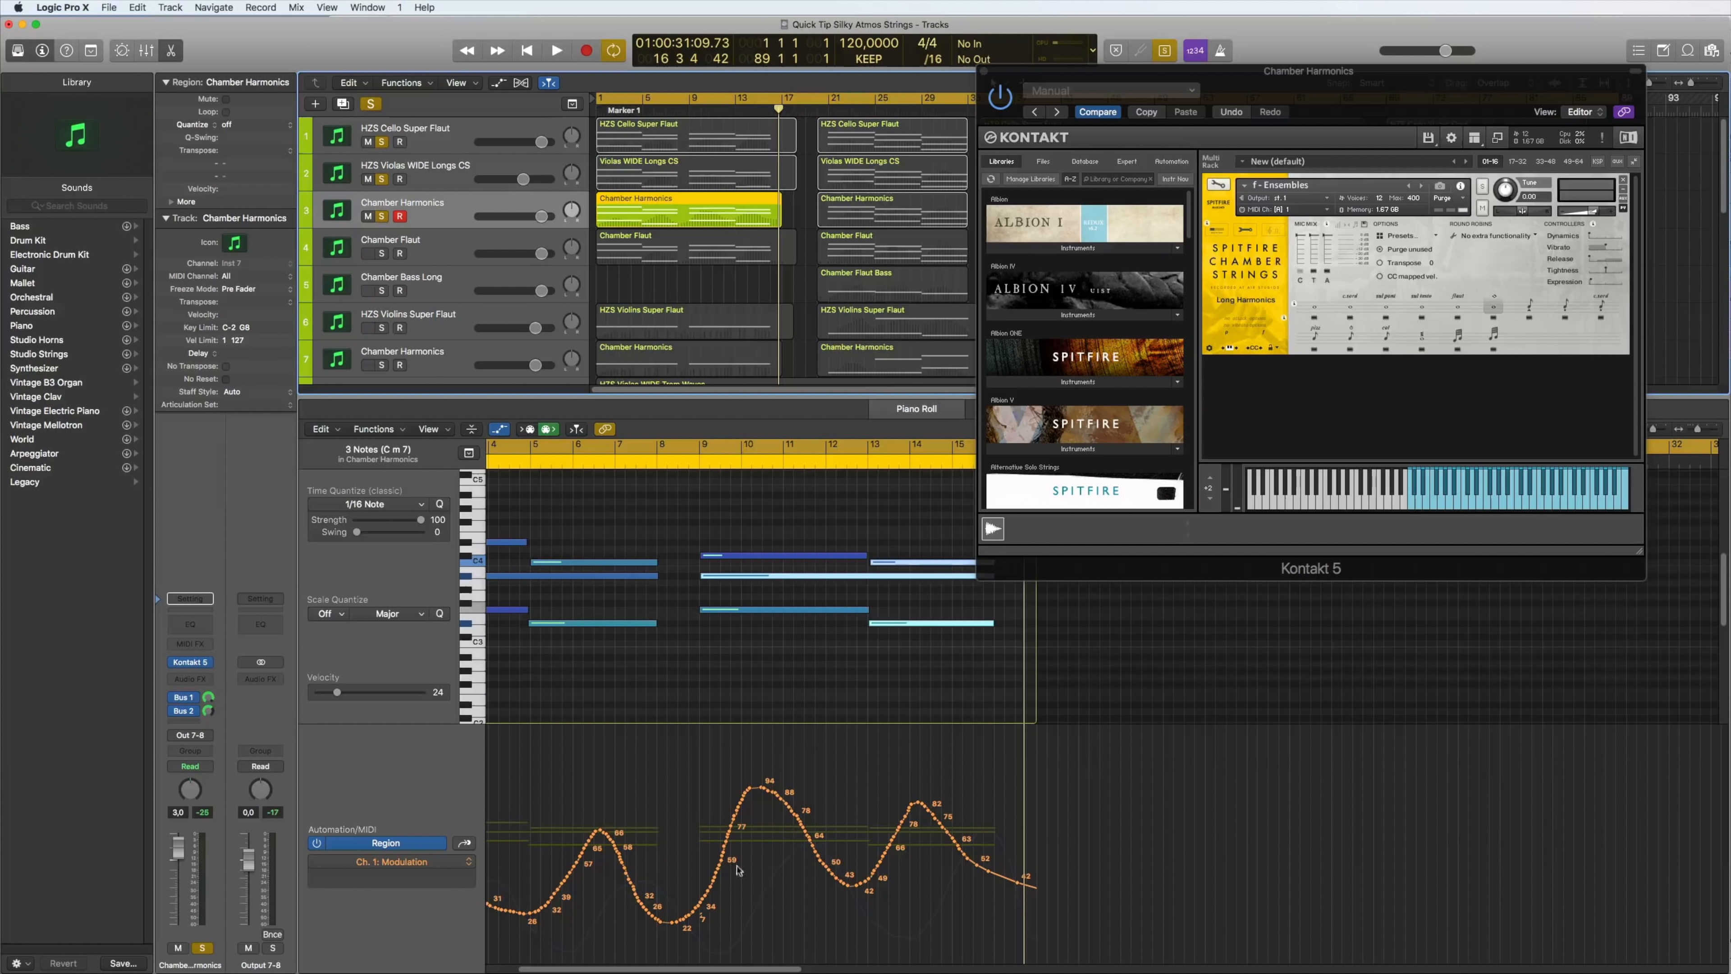
pyautogui.moveTo(714, 888)
pyautogui.mouseDown()
pyautogui.moveTo(750, 792)
pyautogui.moveTo(792, 808)
pyautogui.moveTo(838, 870)
pyautogui.moveTo(872, 860)
pyautogui.moveTo(908, 815)
pyautogui.moveTo(1015, 914)
pyautogui.mouseUp()
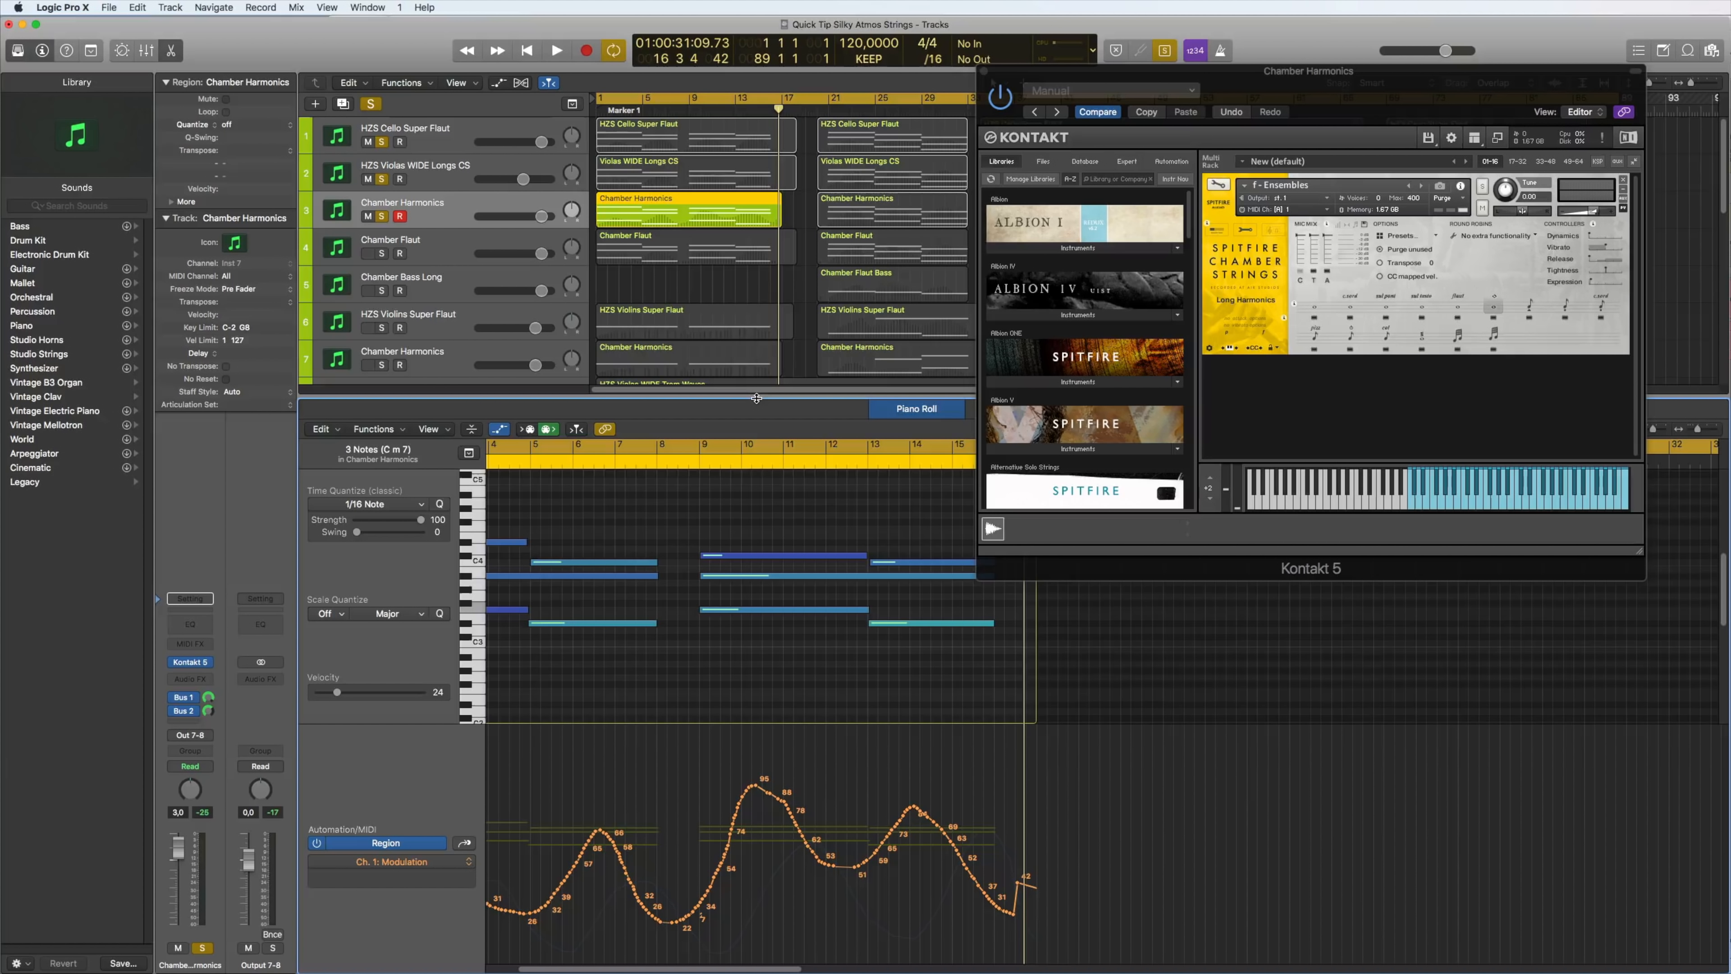
# Solo only the Chamber Flaut track, clearing the solos on the tracks above, and play it from the start
pyautogui.click(433, 248)
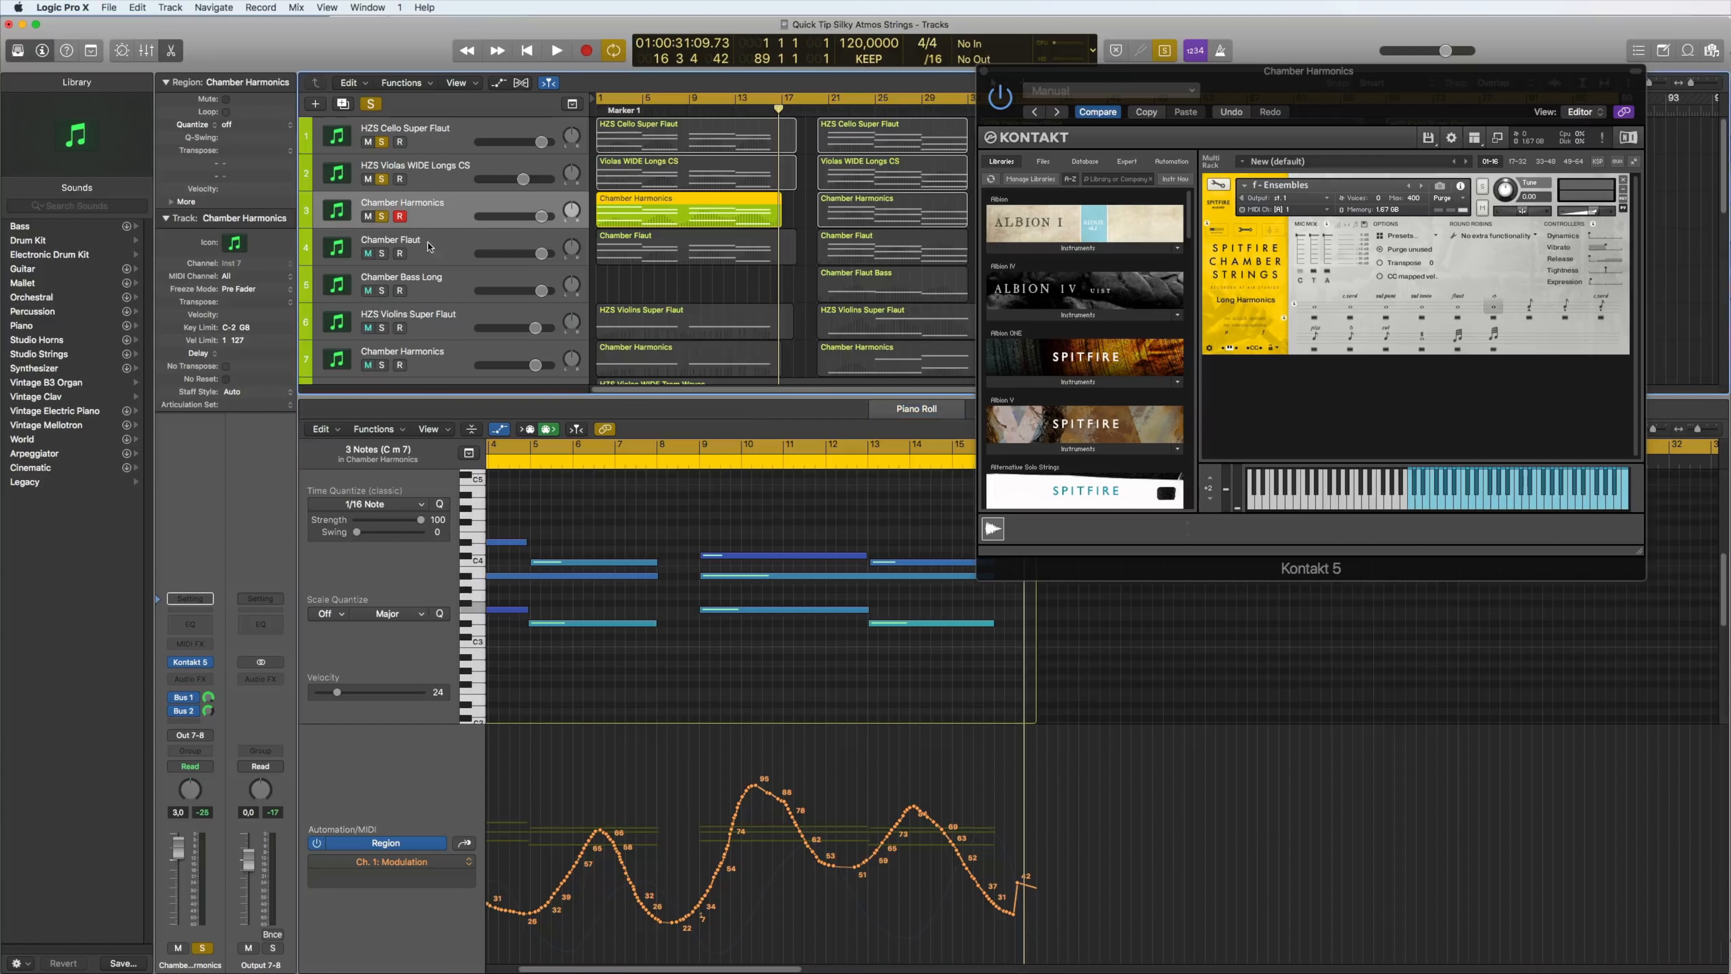
pyautogui.click(382, 254)
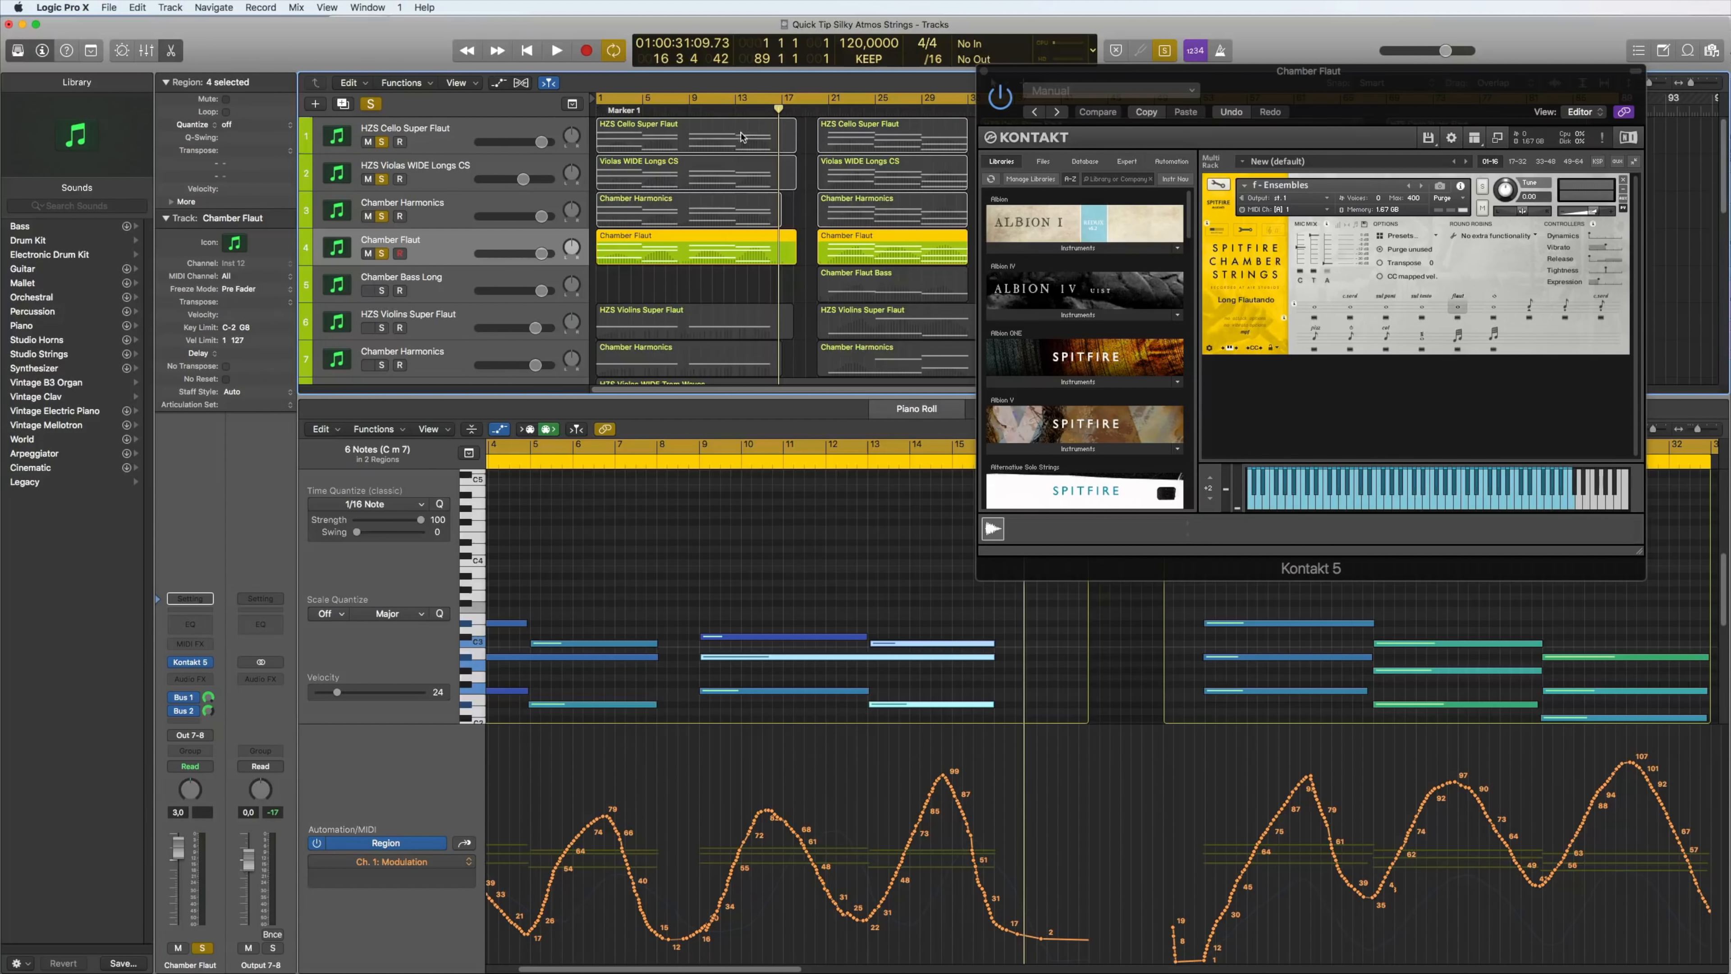
pyautogui.moveTo(382, 216); pyautogui.dragTo(383, 142)
pyautogui.press('space')
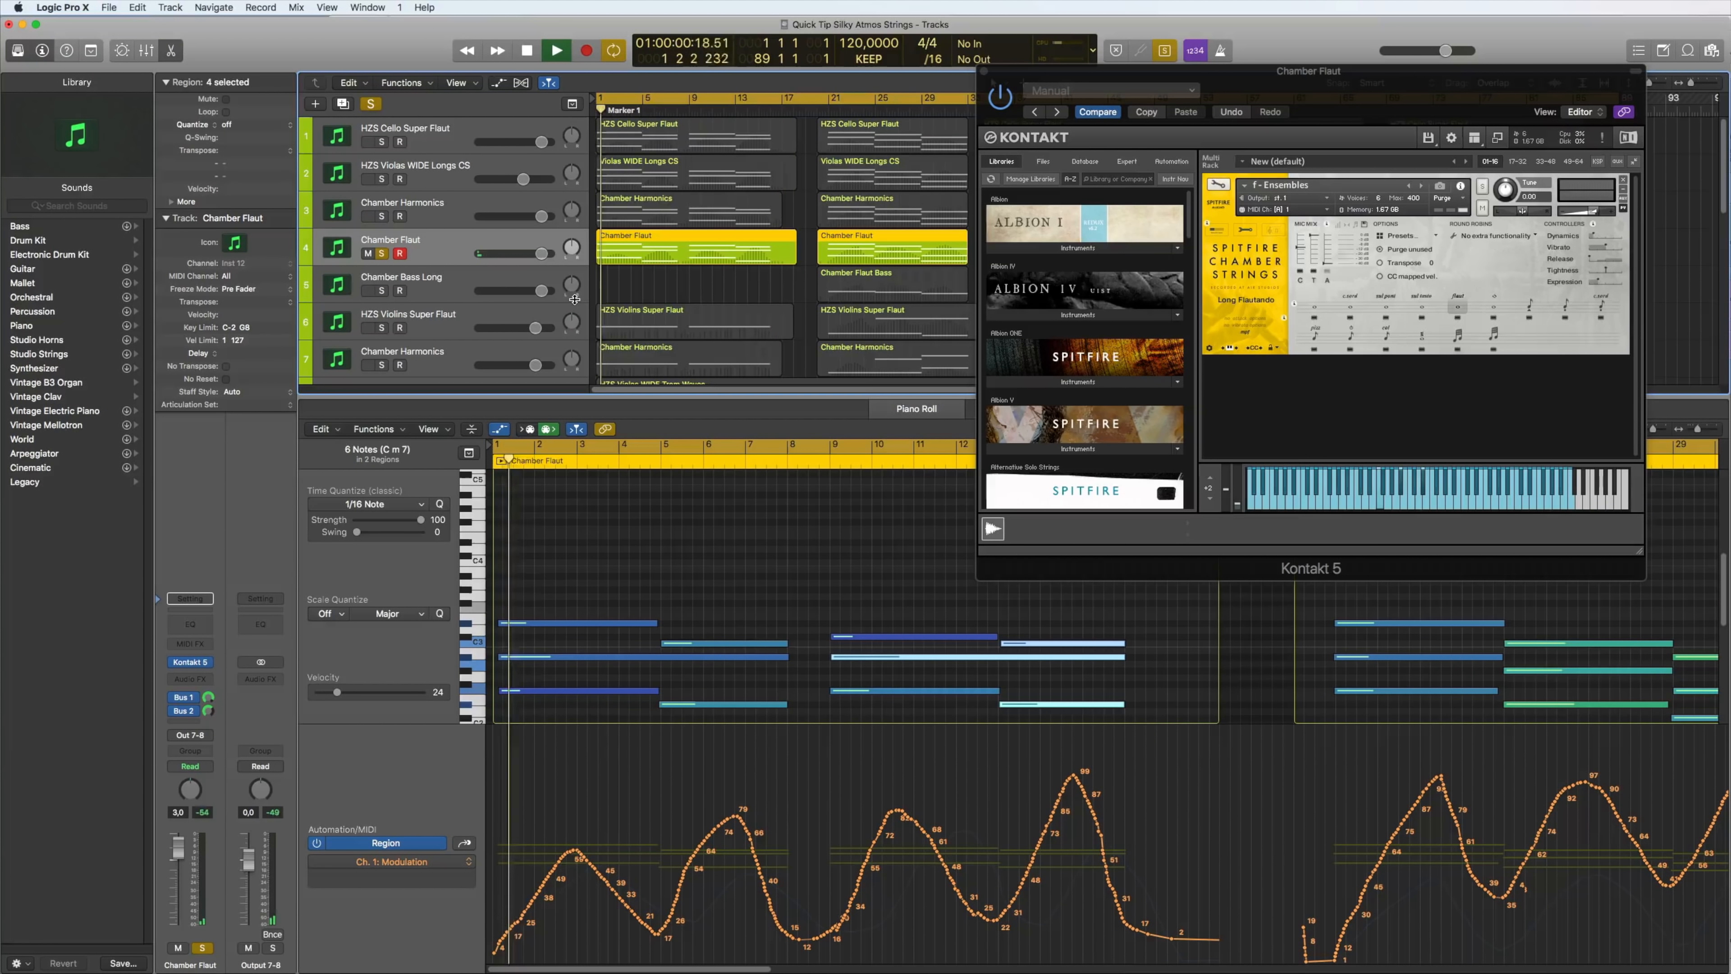
pyautogui.press('space')
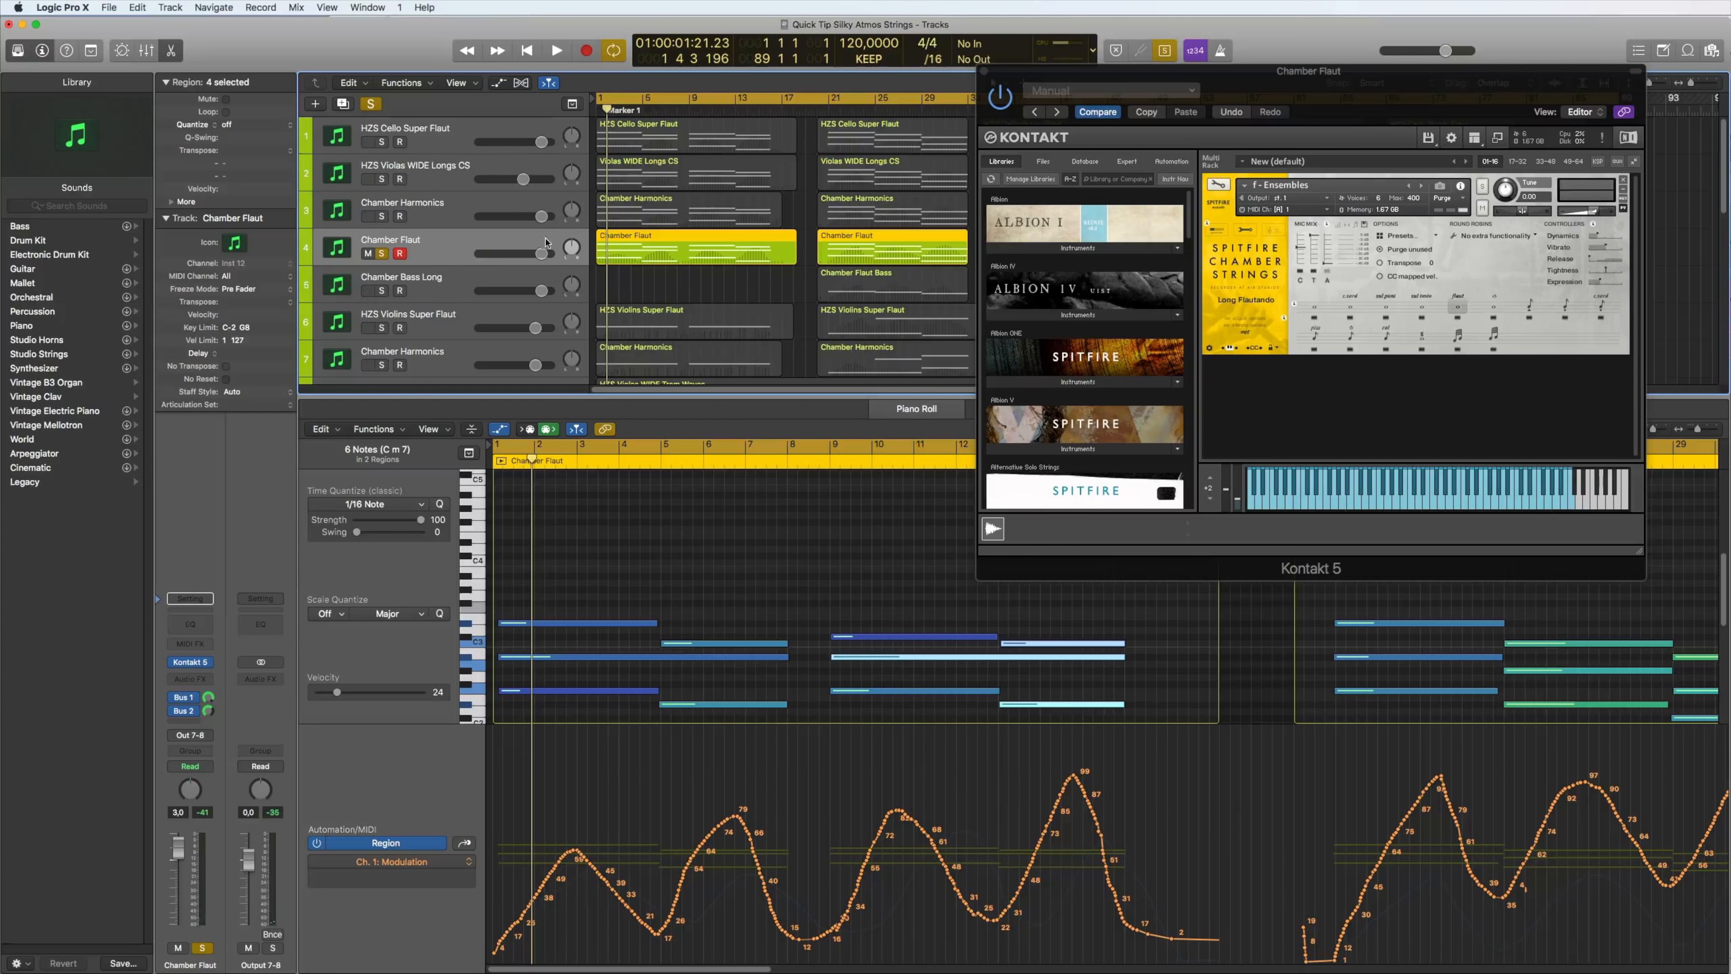
pyautogui.press('space')
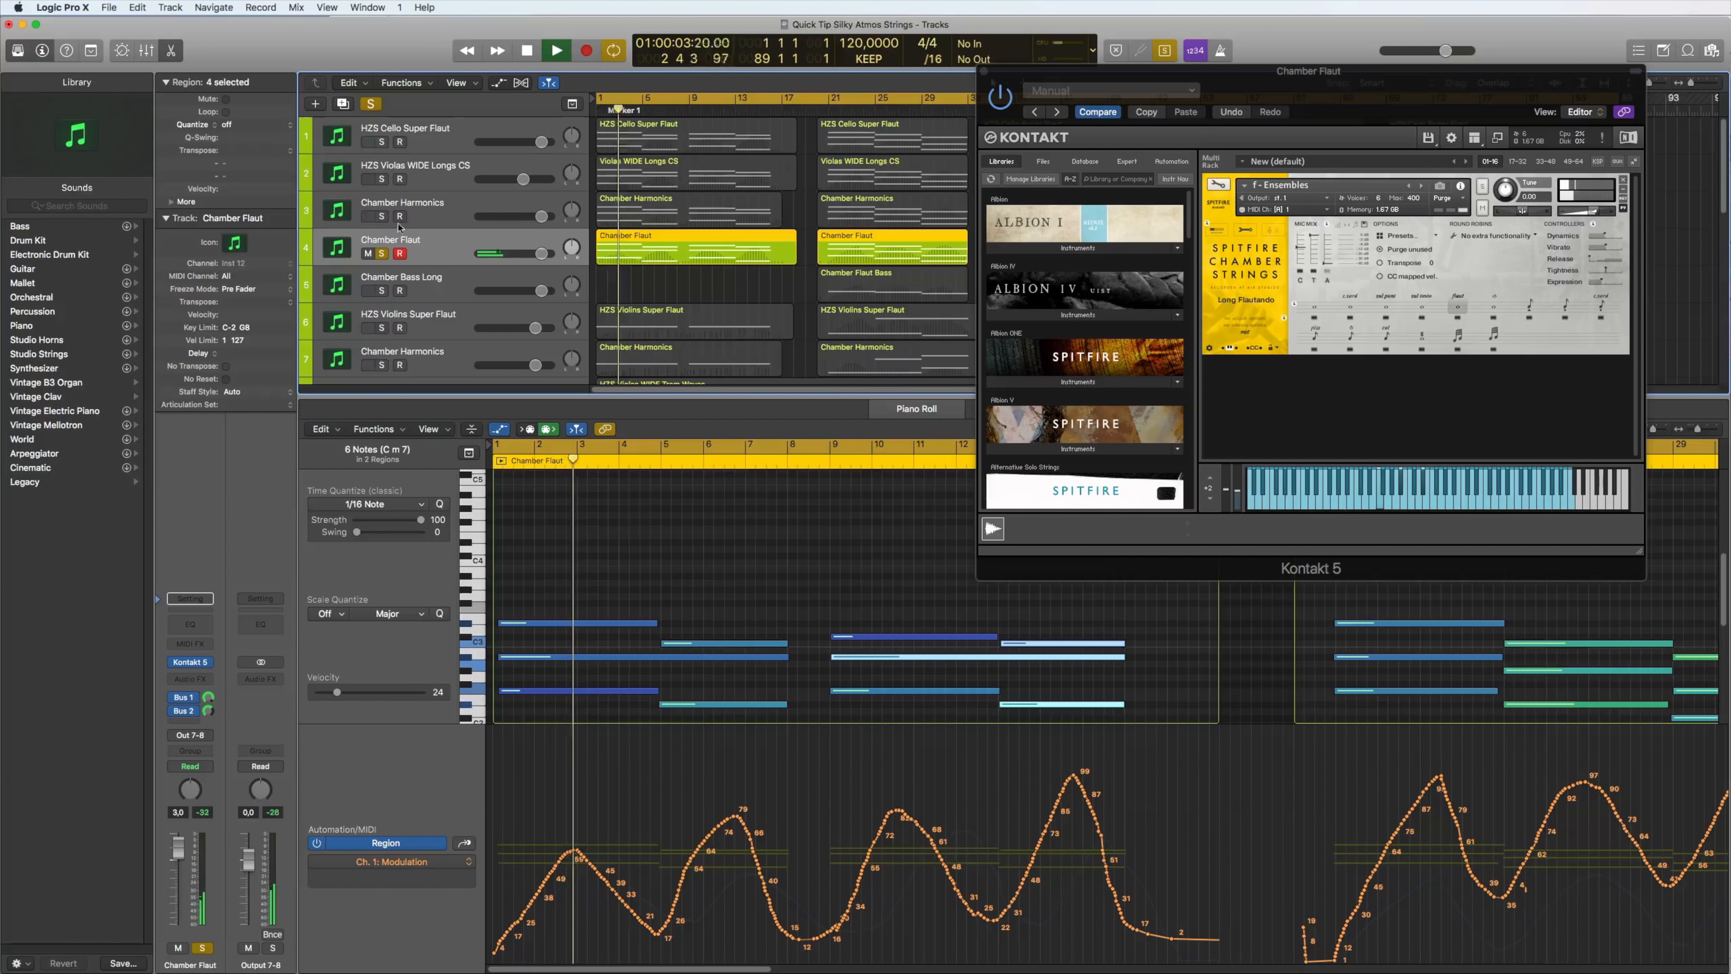
# Clear the Chamber Flaut solo, play the opening regions of the first four tracks together, and enlarge the Tracks area
pyautogui.click(382, 253)
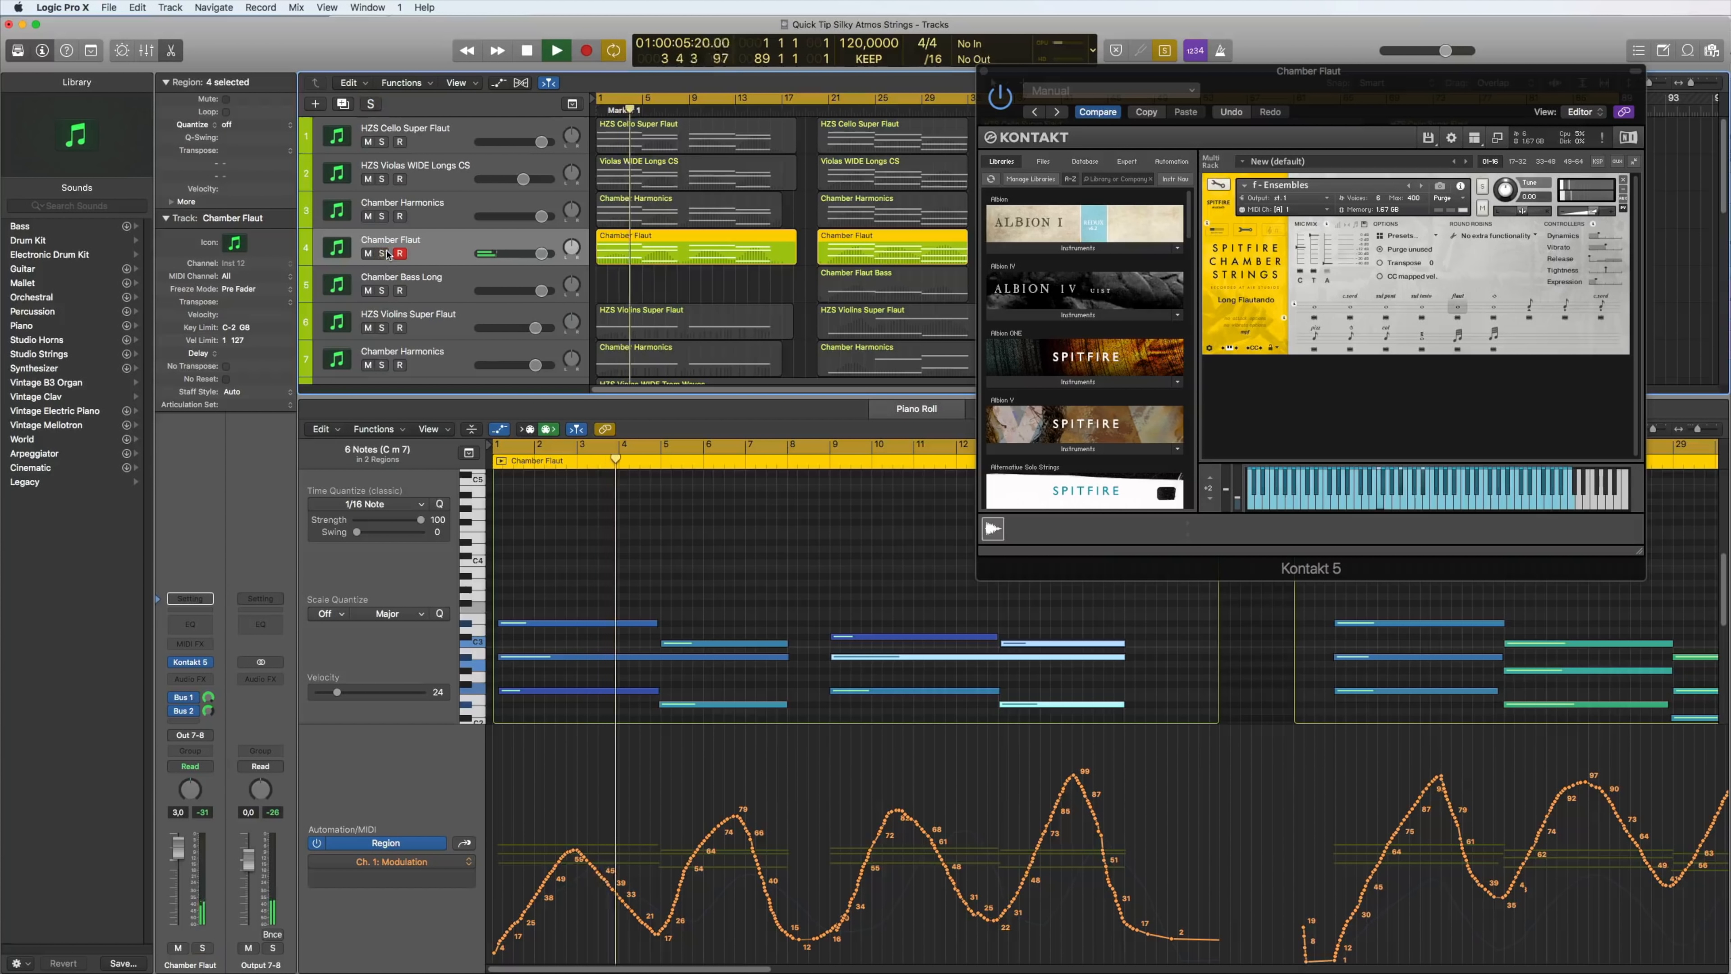
pyautogui.moveTo(692, 294); pyautogui.dragTo(676, 138)
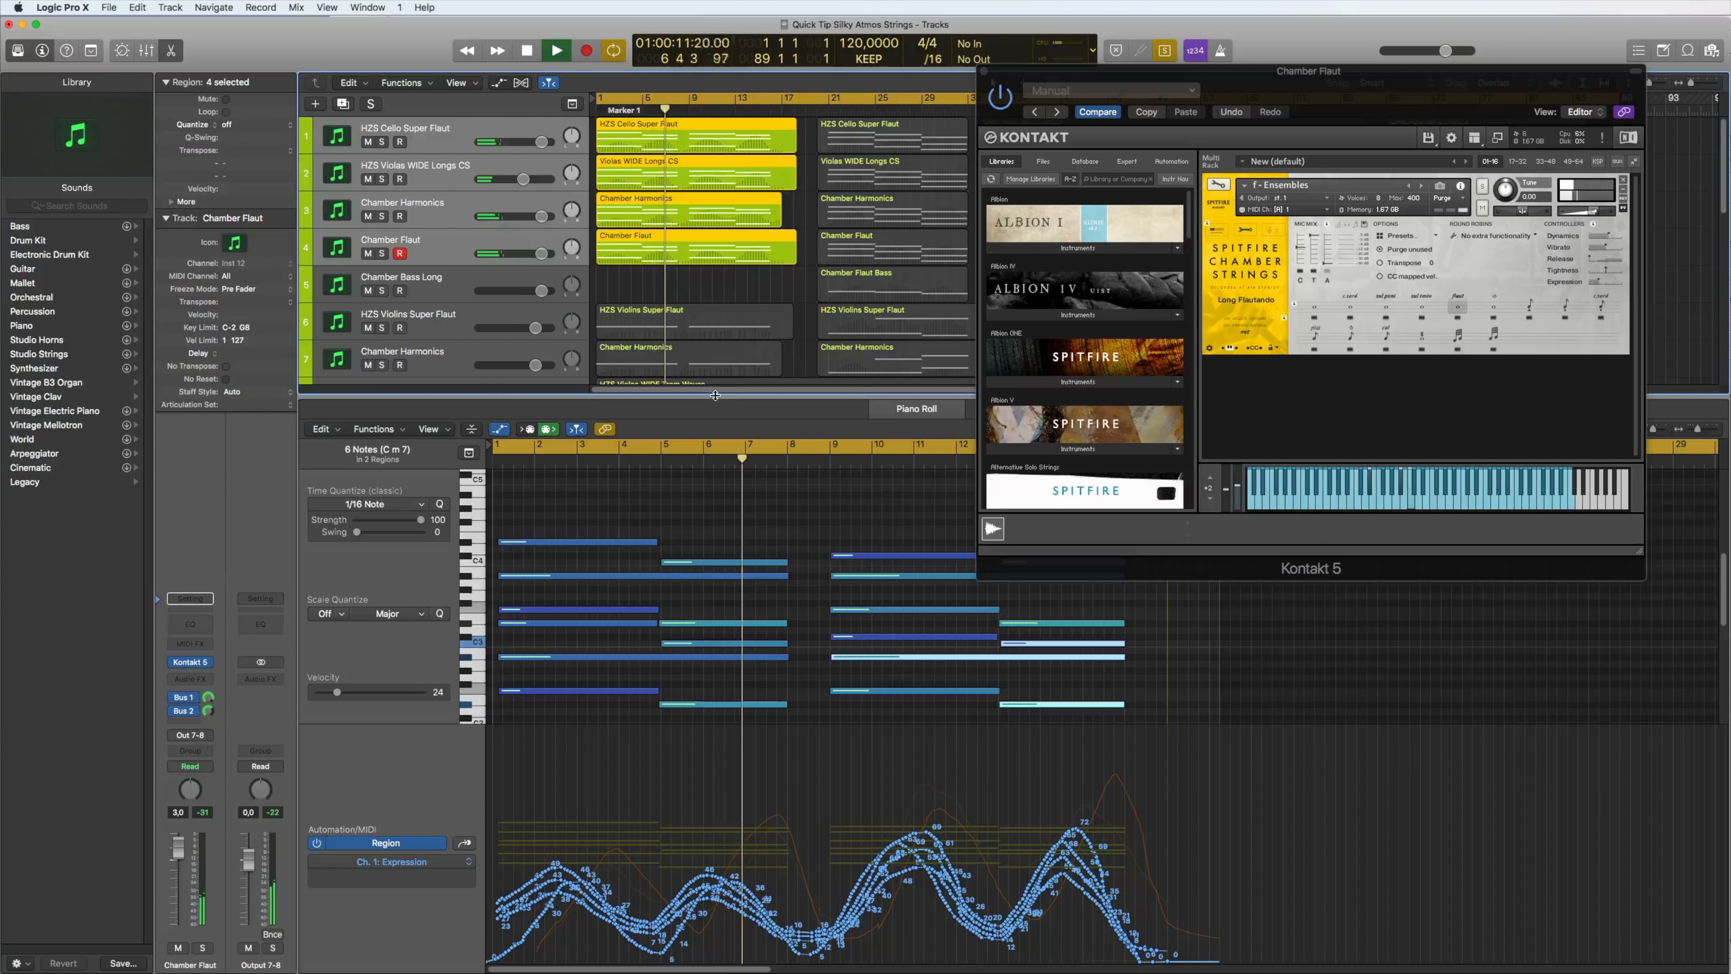
pyautogui.moveTo(715, 396); pyautogui.dragTo(715, 532)
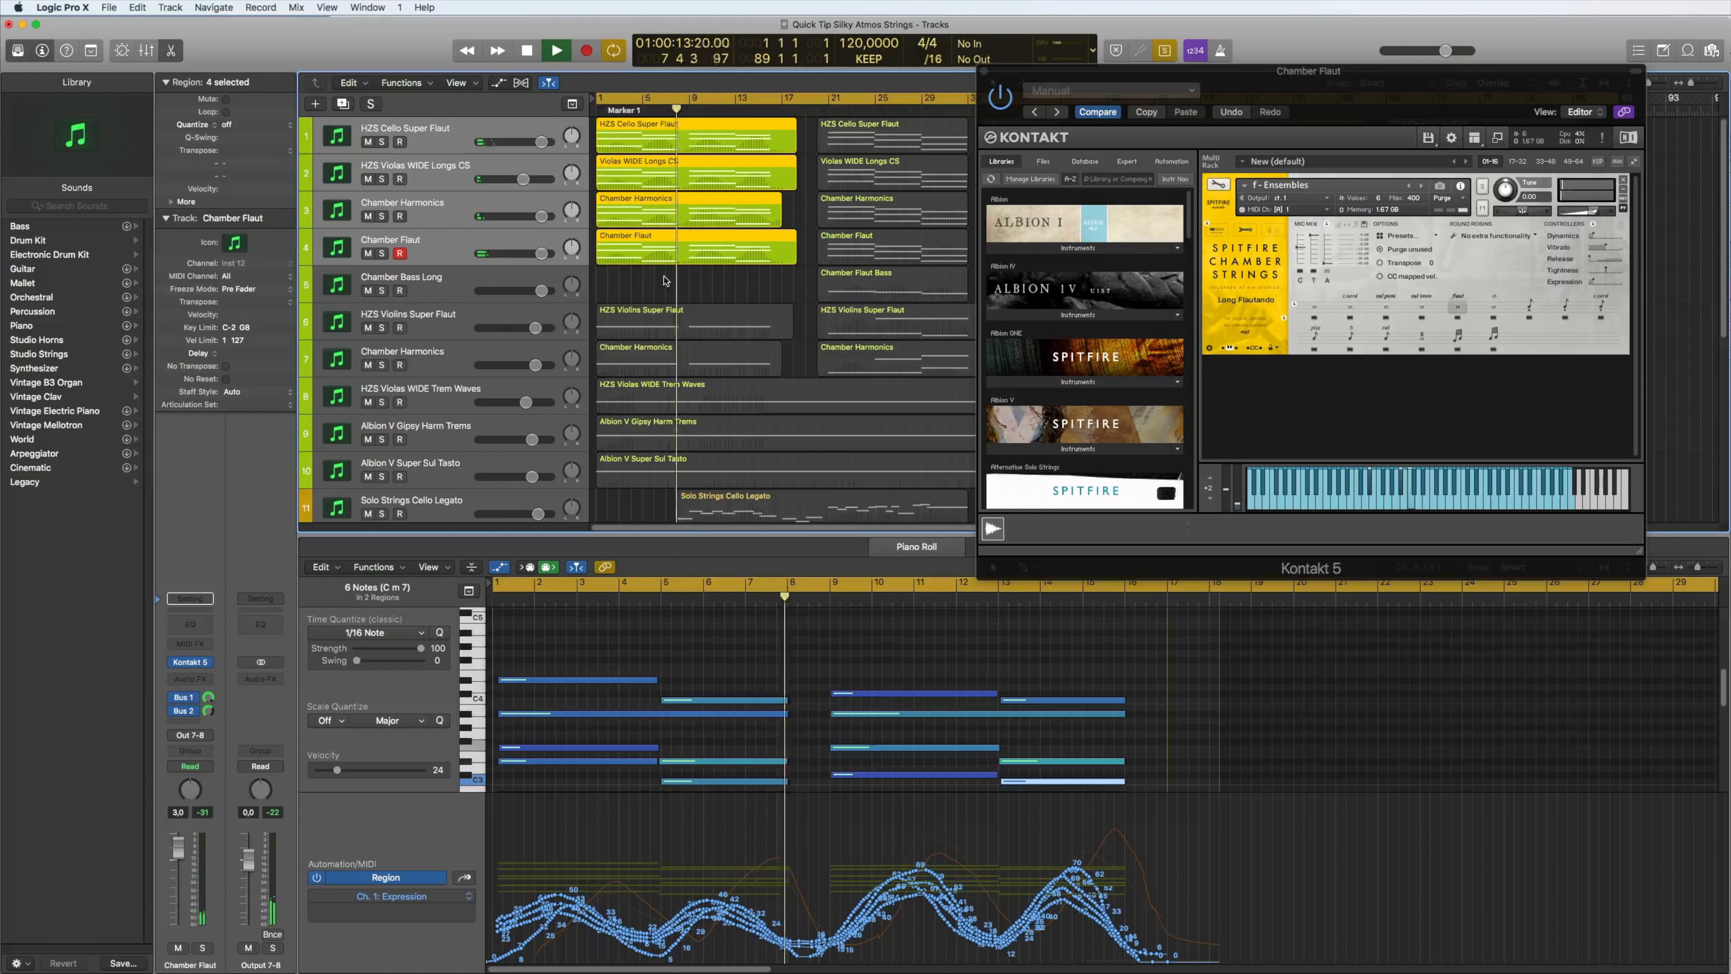
pyautogui.scroll(-2, 664, 280)
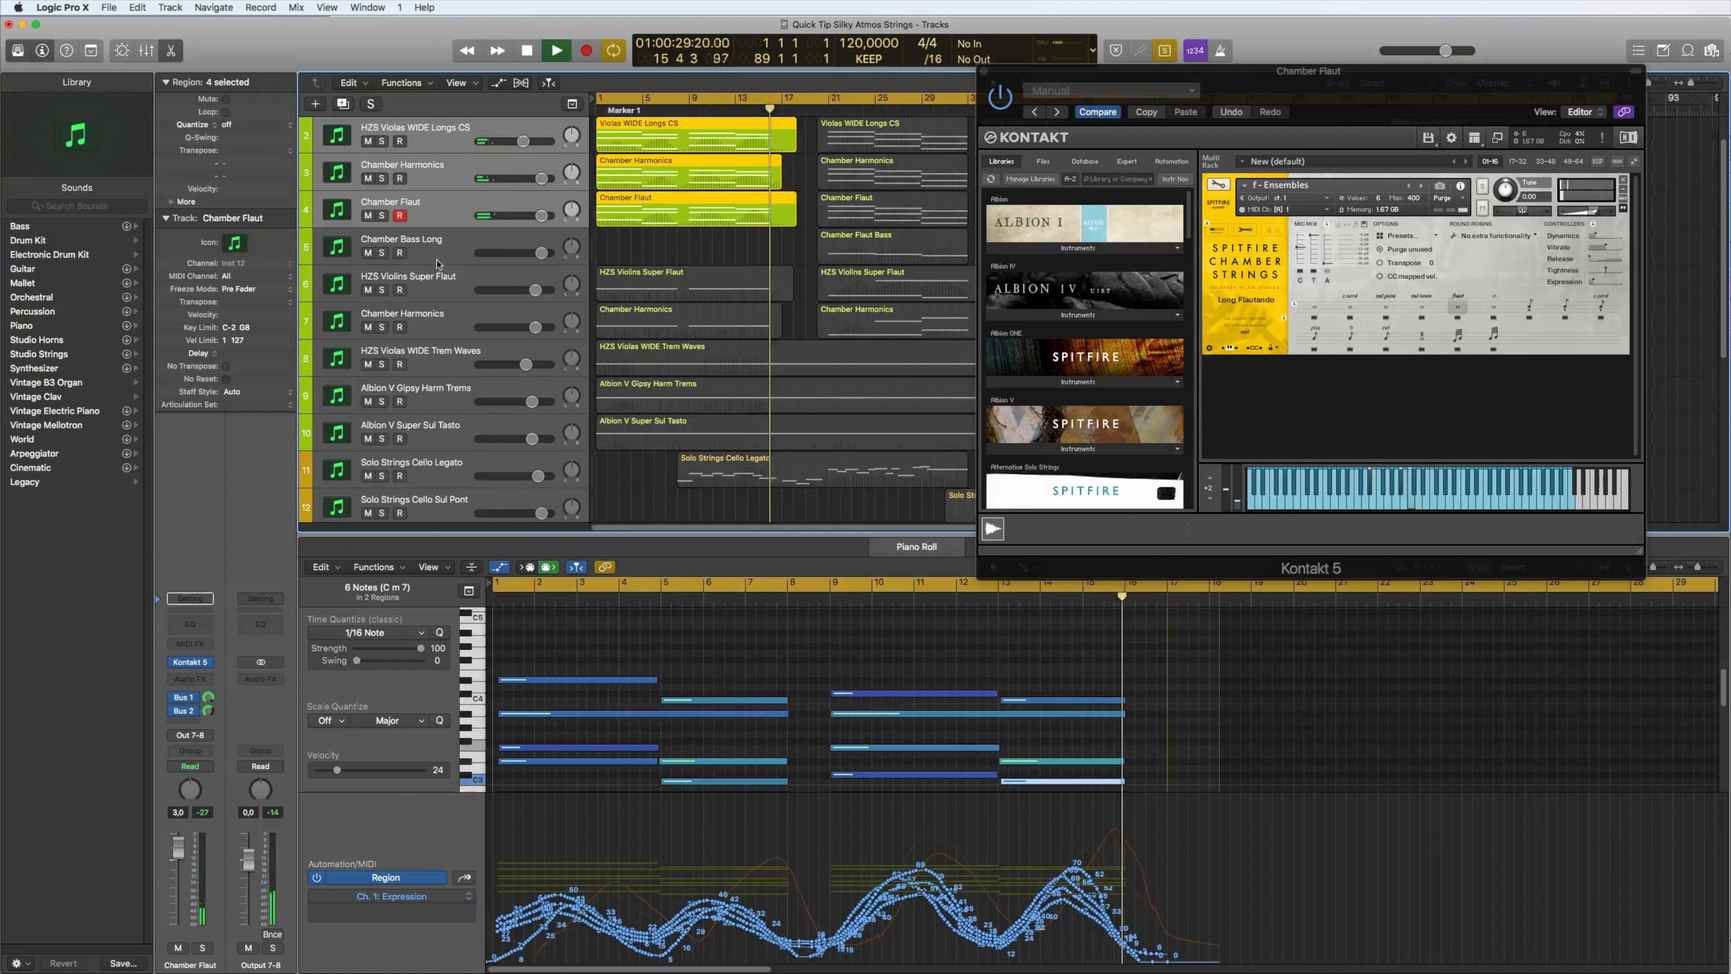
pyautogui.click(645, 255)
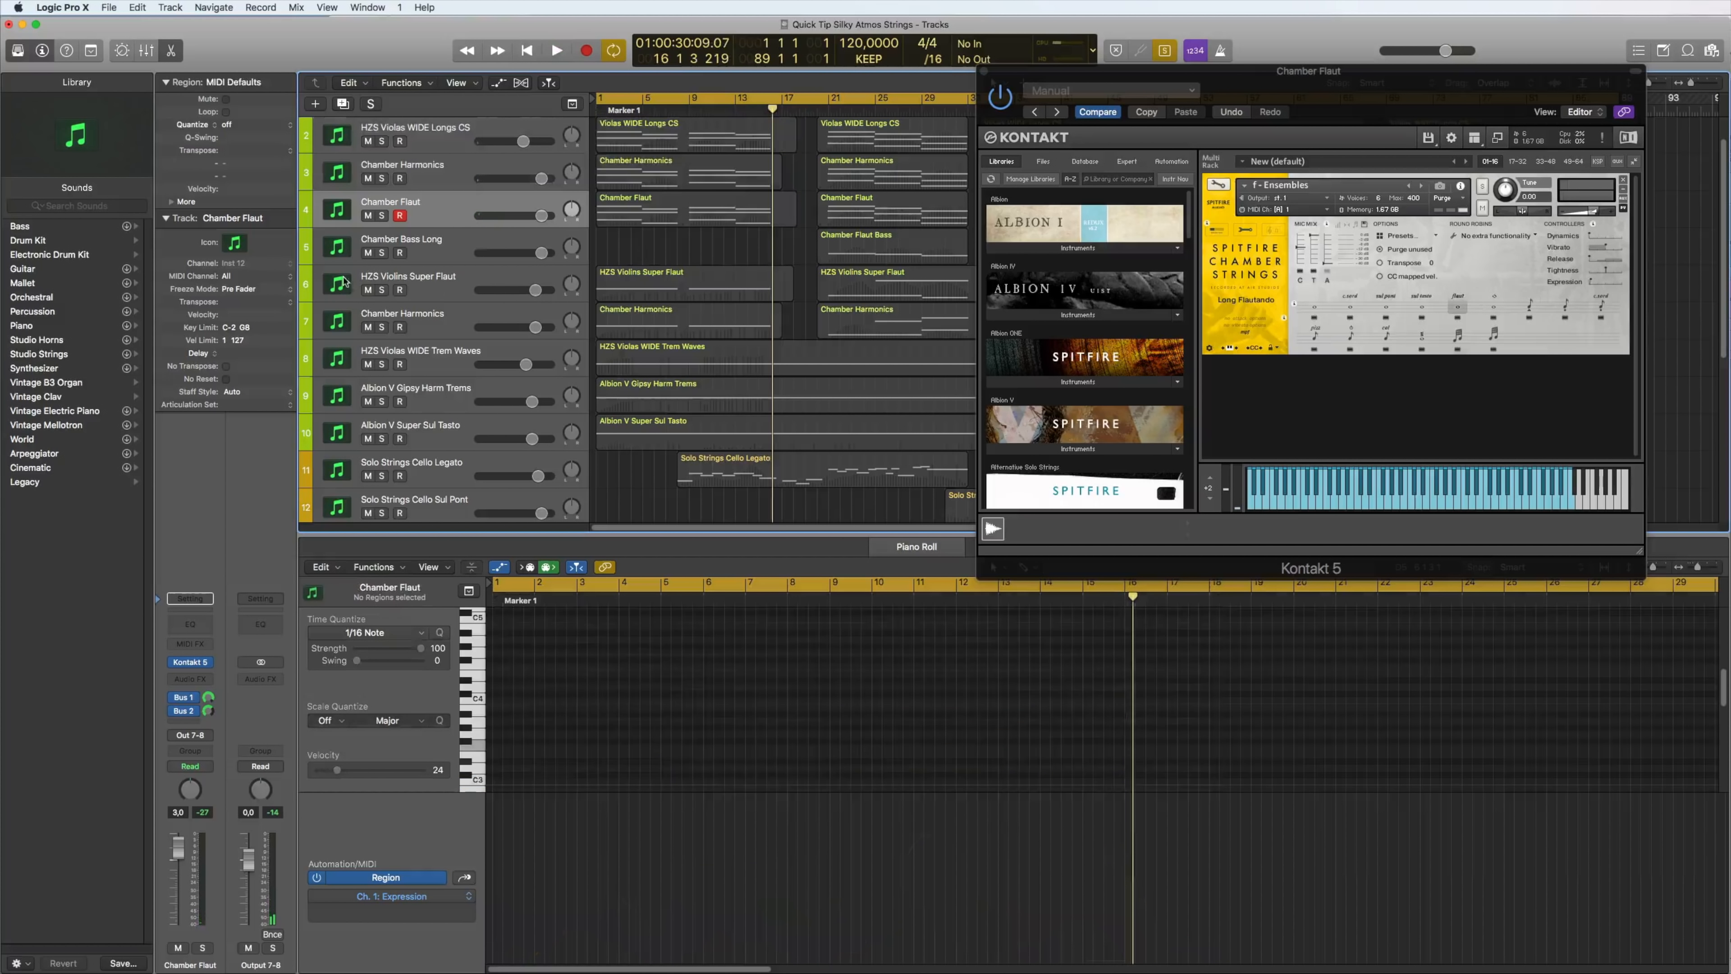
# Select the HZS Violins Super Flaut track to show its instrument and move the plug-in window slightly
pyautogui.click(429, 284)
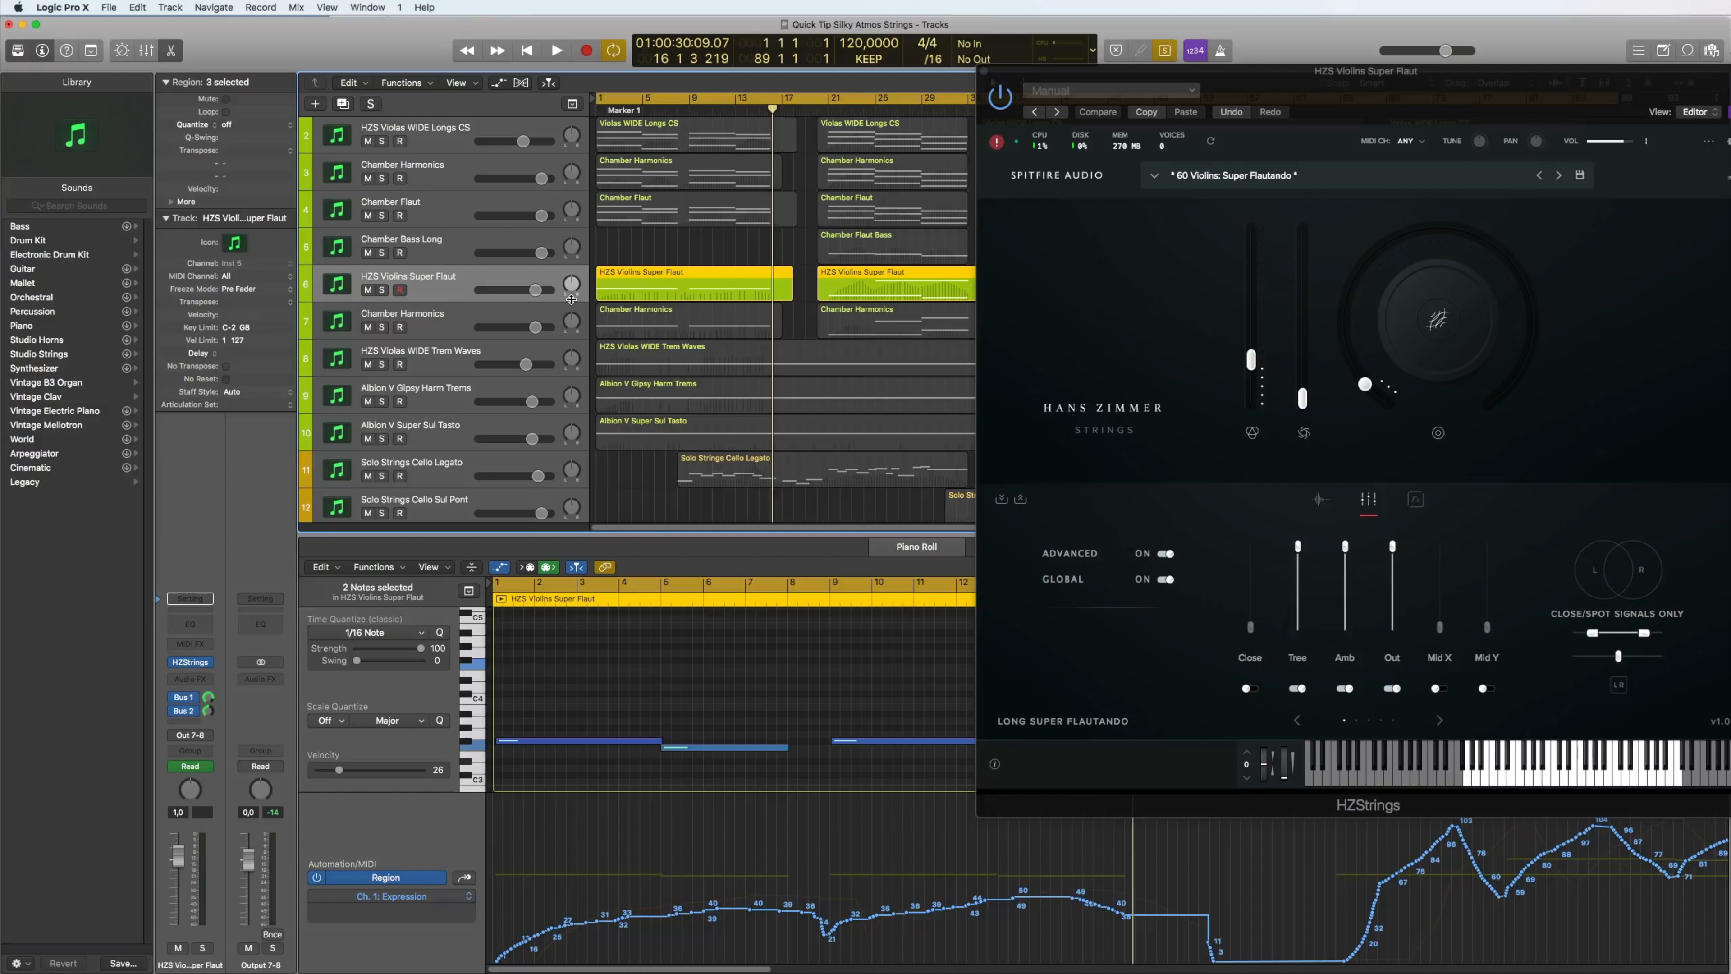
pyautogui.moveTo(1384, 103); pyautogui.dragTo(1376, 99)
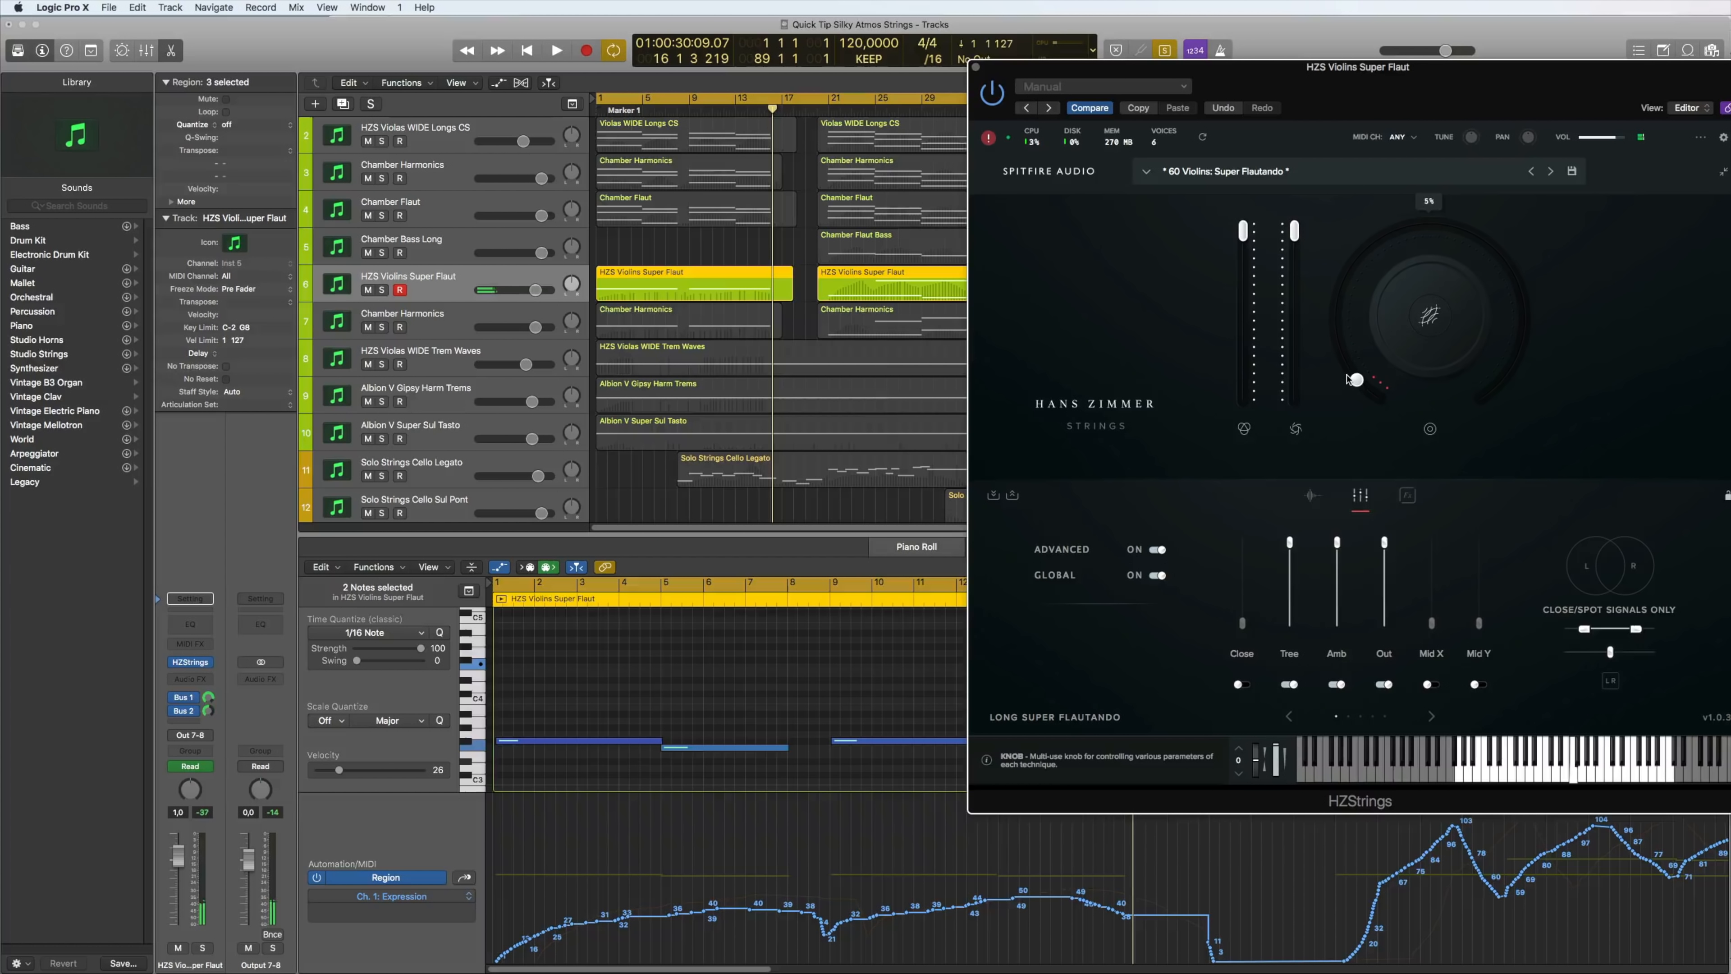
# Select the Chamber Harmonics track below HZS Violins Super Flaut and play the opening regions of both tracks from the start
pyautogui.click(438, 316)
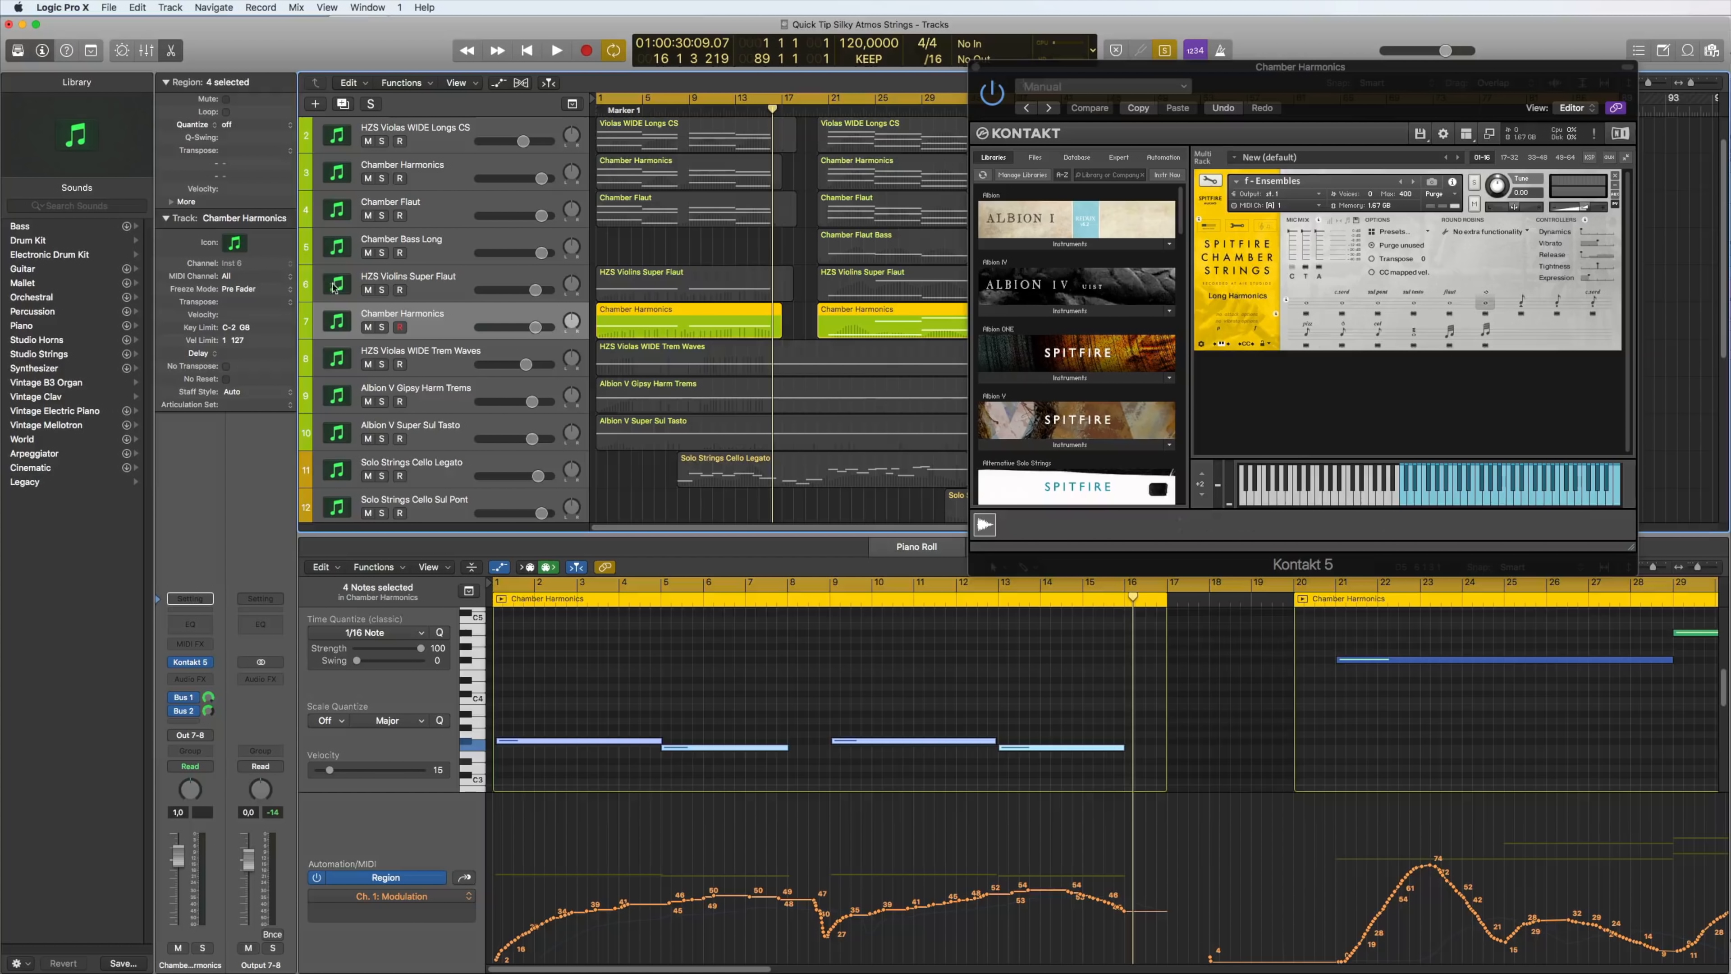
pyautogui.click(382, 291)
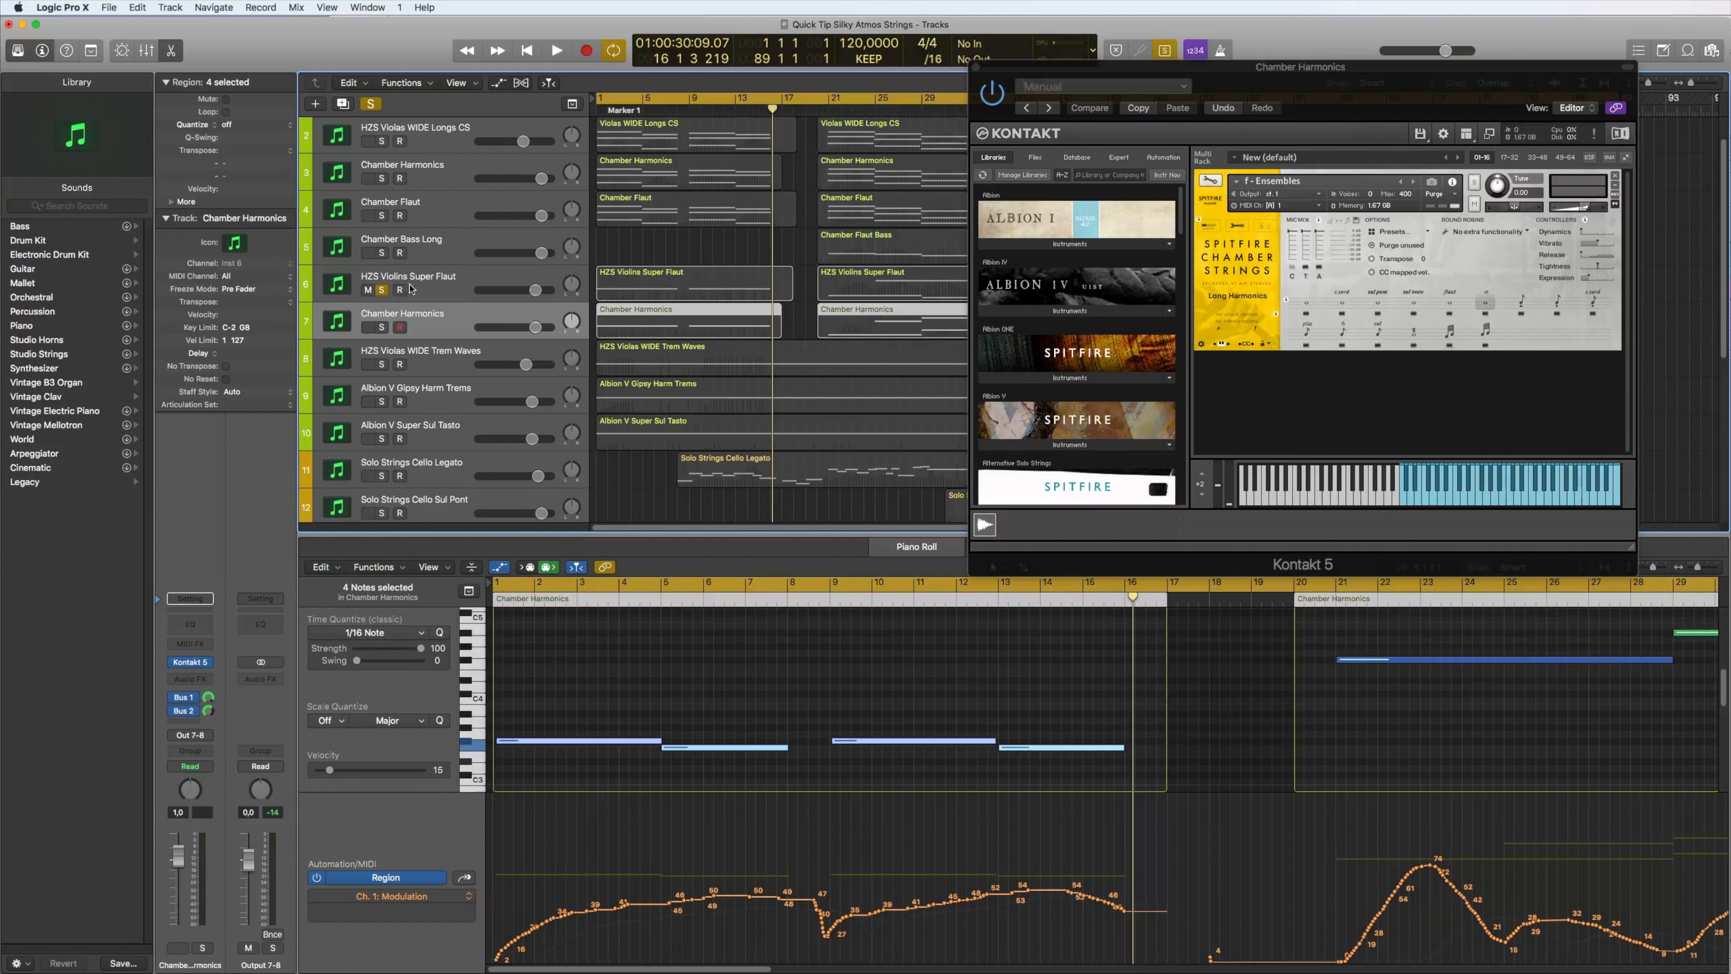
pyautogui.click(382, 290)
pyautogui.moveTo(657, 258); pyautogui.dragTo(682, 319)
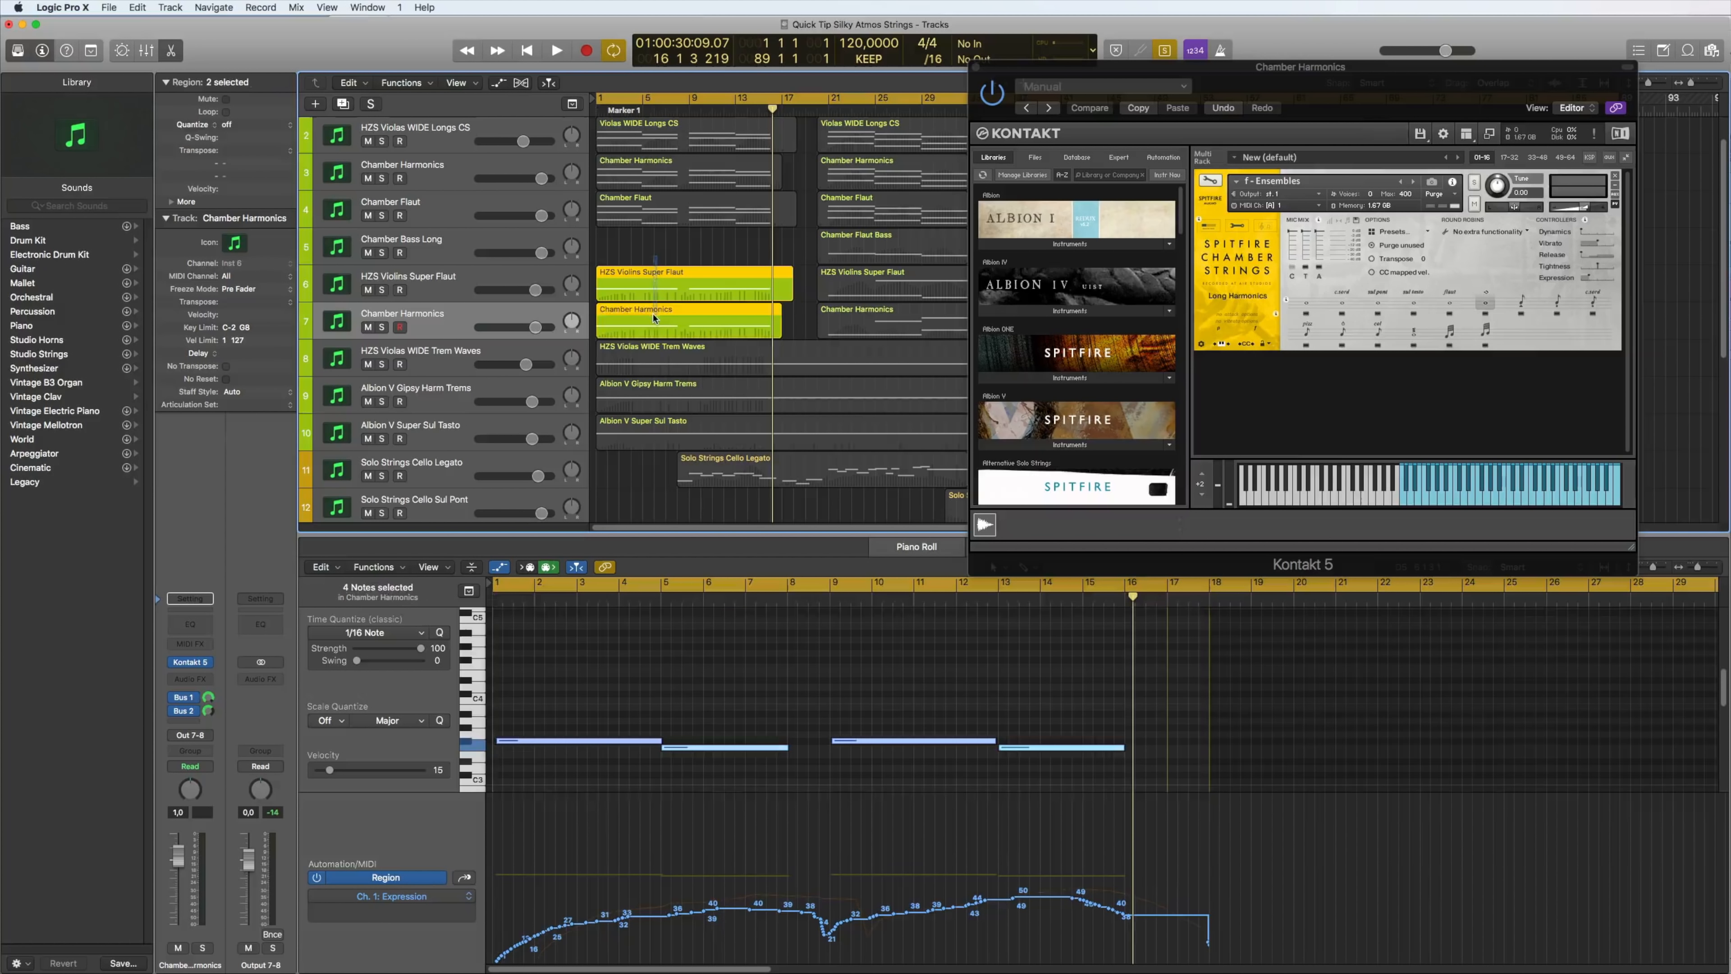
pyautogui.press('space')
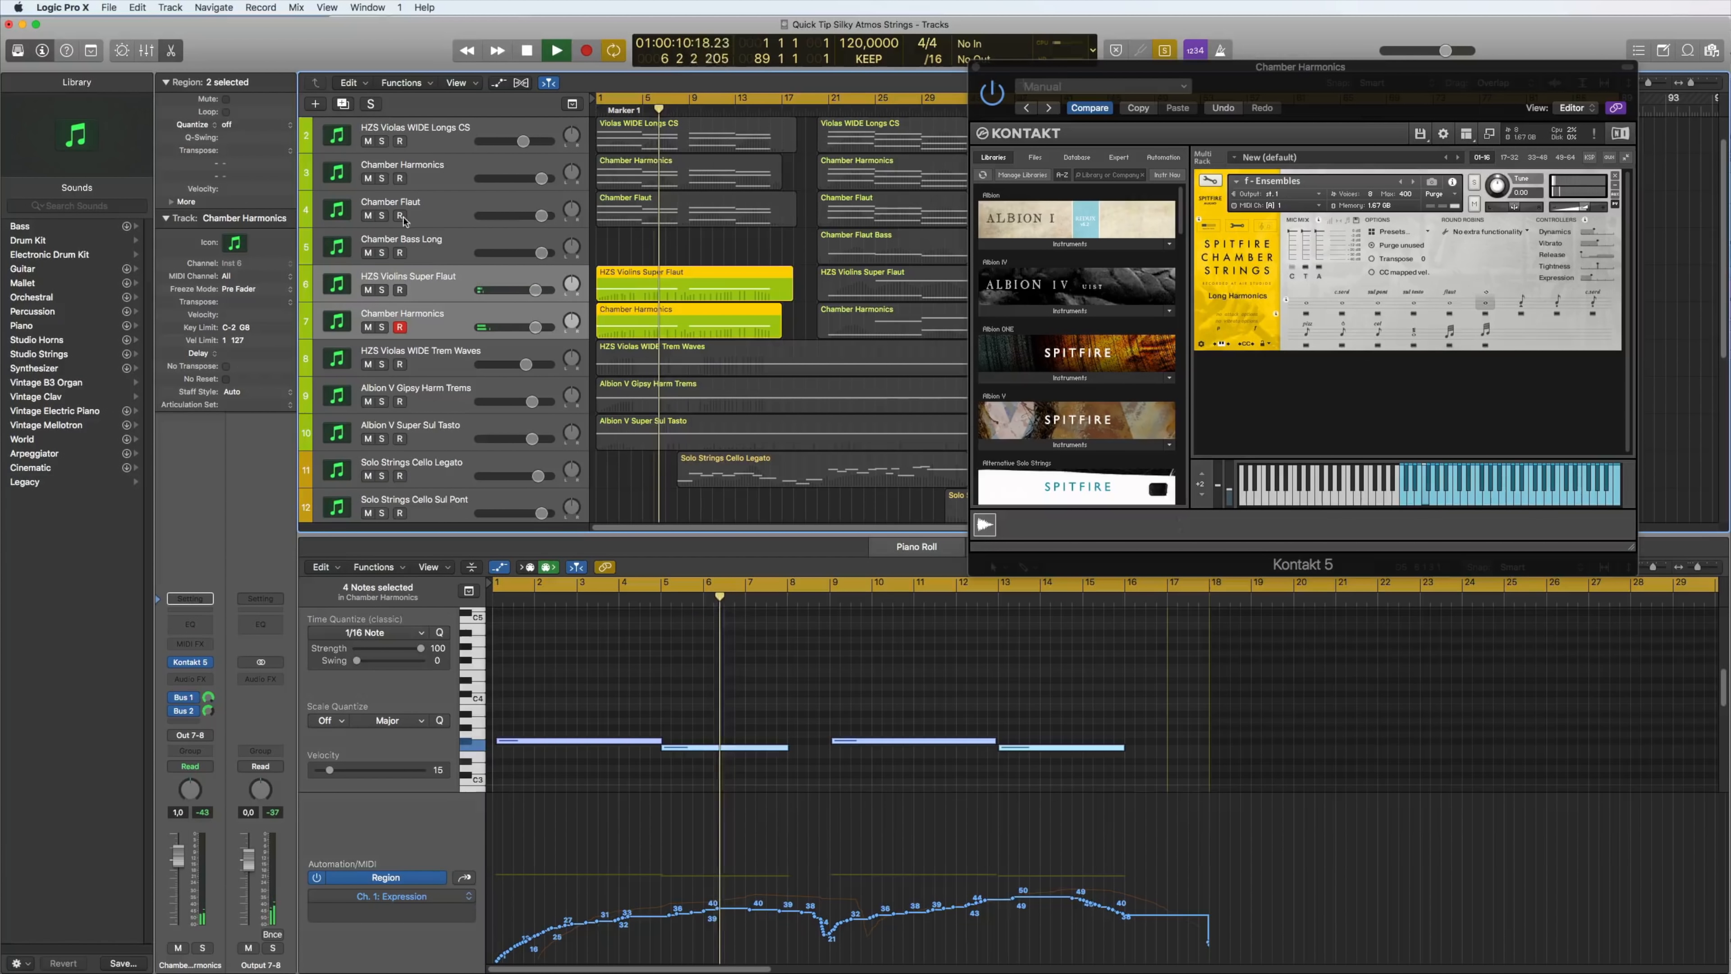
# Add the opening Chamber Flaut, Violas WIDE Longs CS and upper Chamber Harmonics regions to the selection and play through to about bar 16
pyautogui.keyDown('shift'); pyautogui.click(642, 219); pyautogui.keyUp('shift')
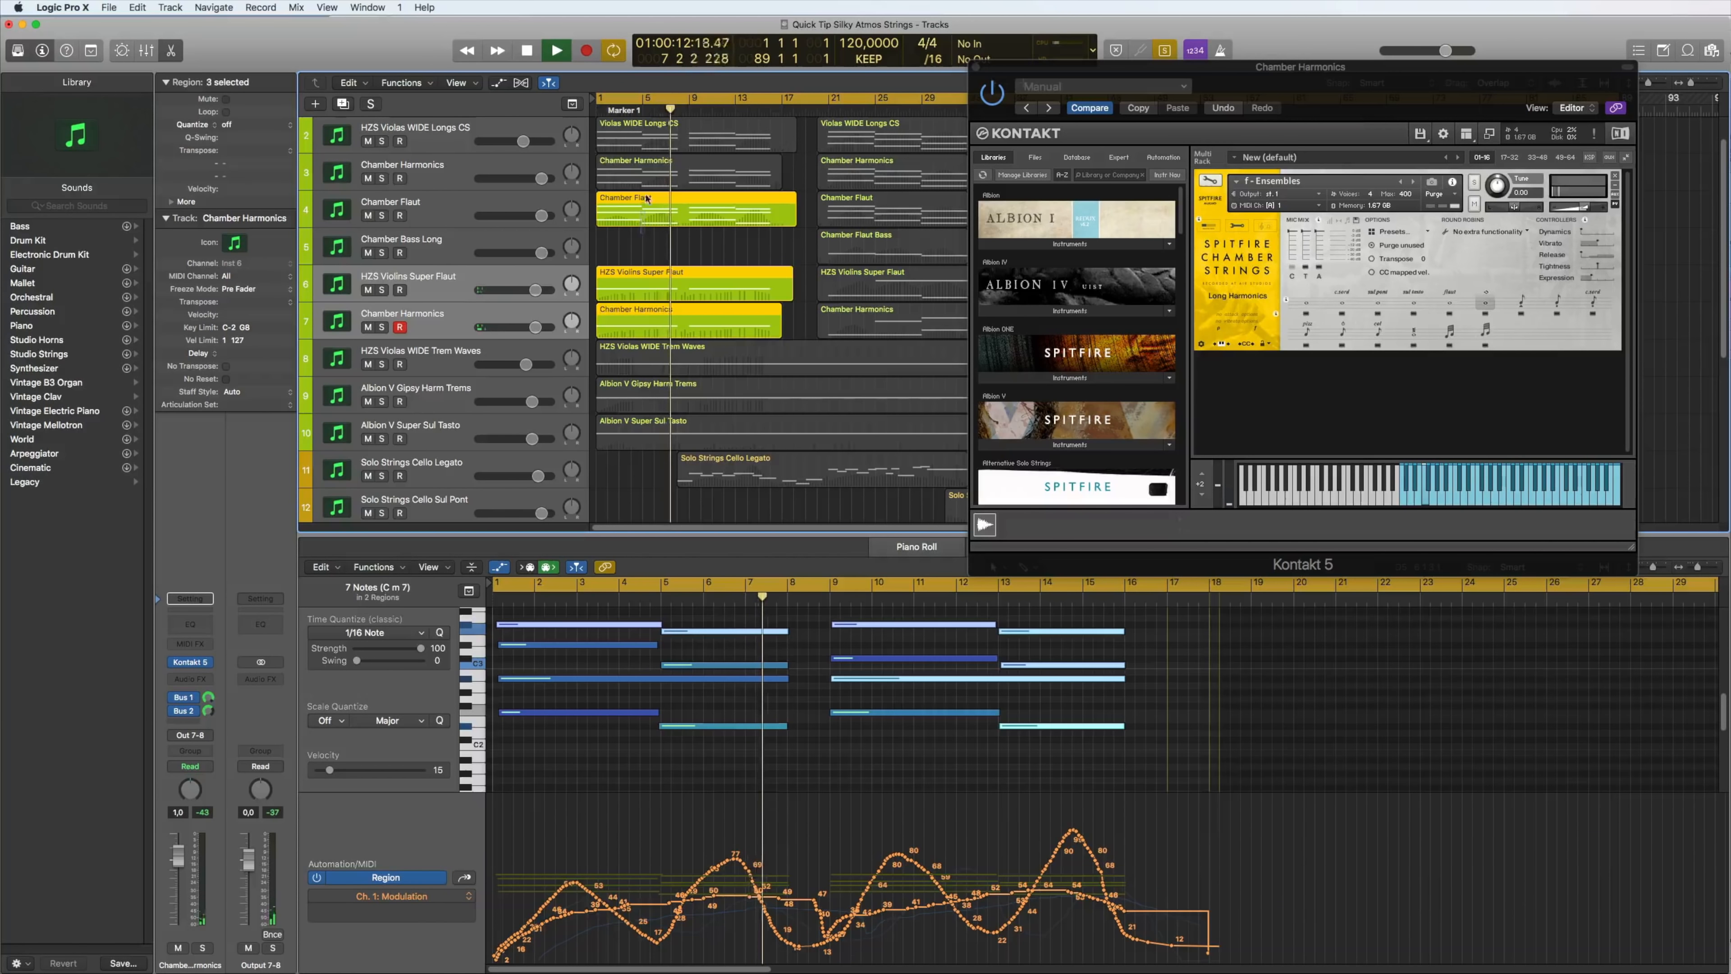
pyautogui.keyDown('shift'); pyautogui.click(603, 137); pyautogui.keyUp('shift')
pyautogui.keyDown('shift'); pyautogui.click(602, 174); pyautogui.keyUp('shift')
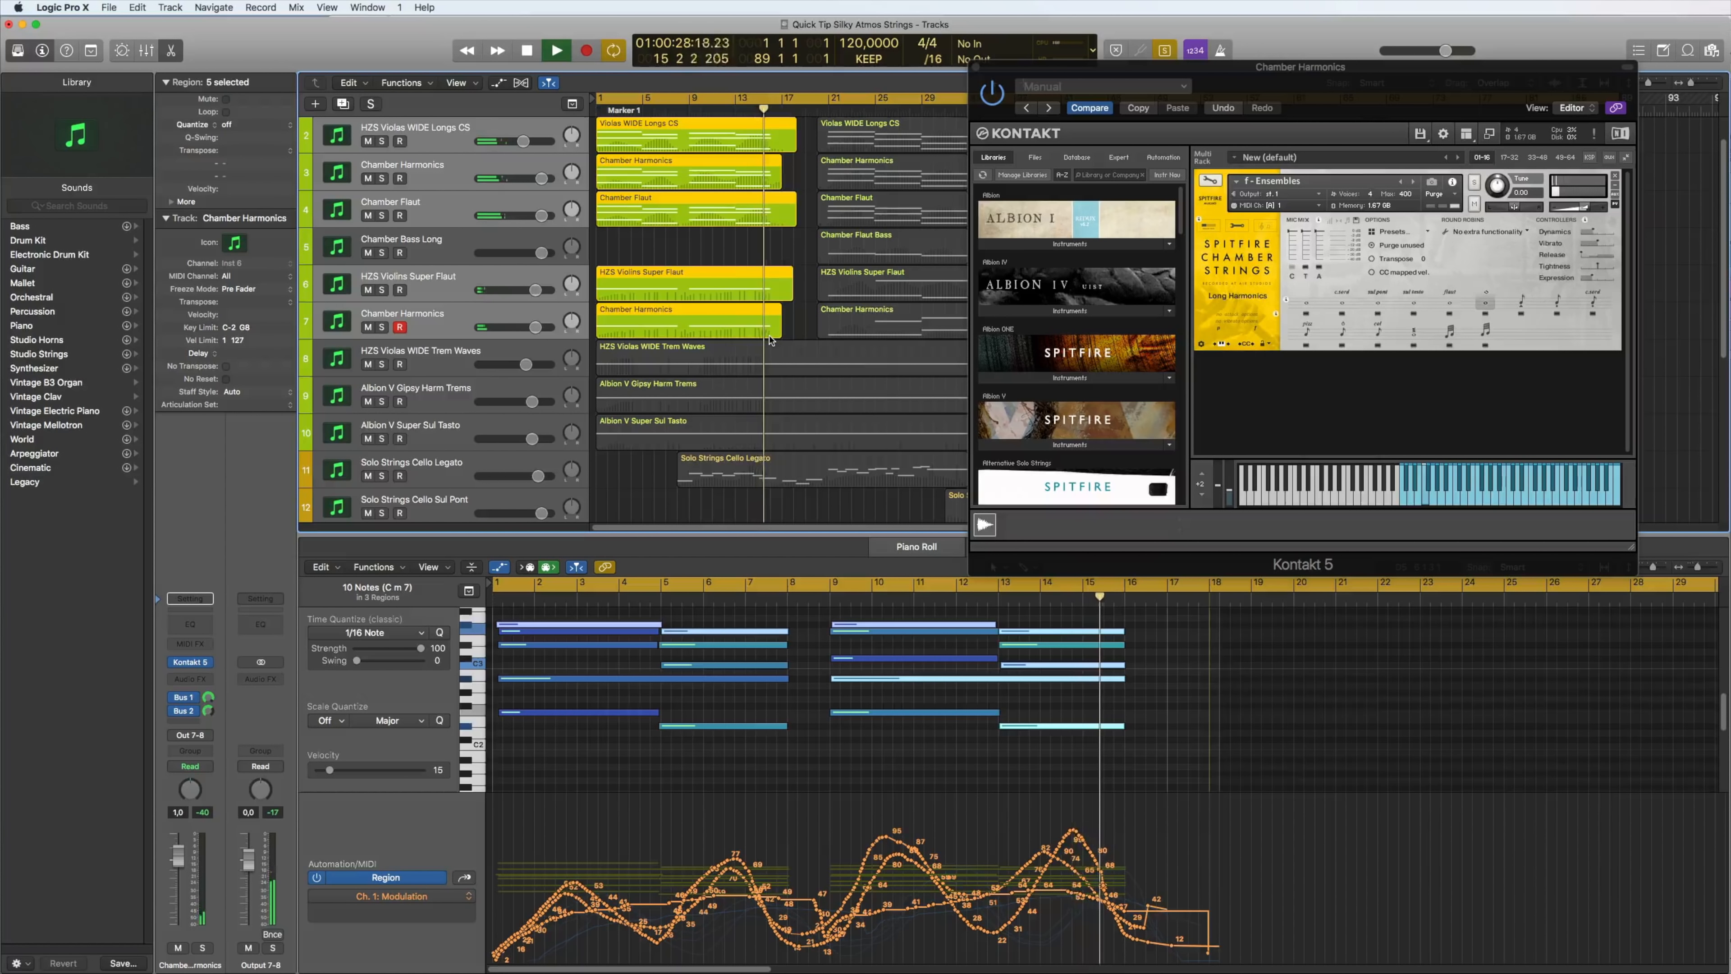
pyautogui.press('space')
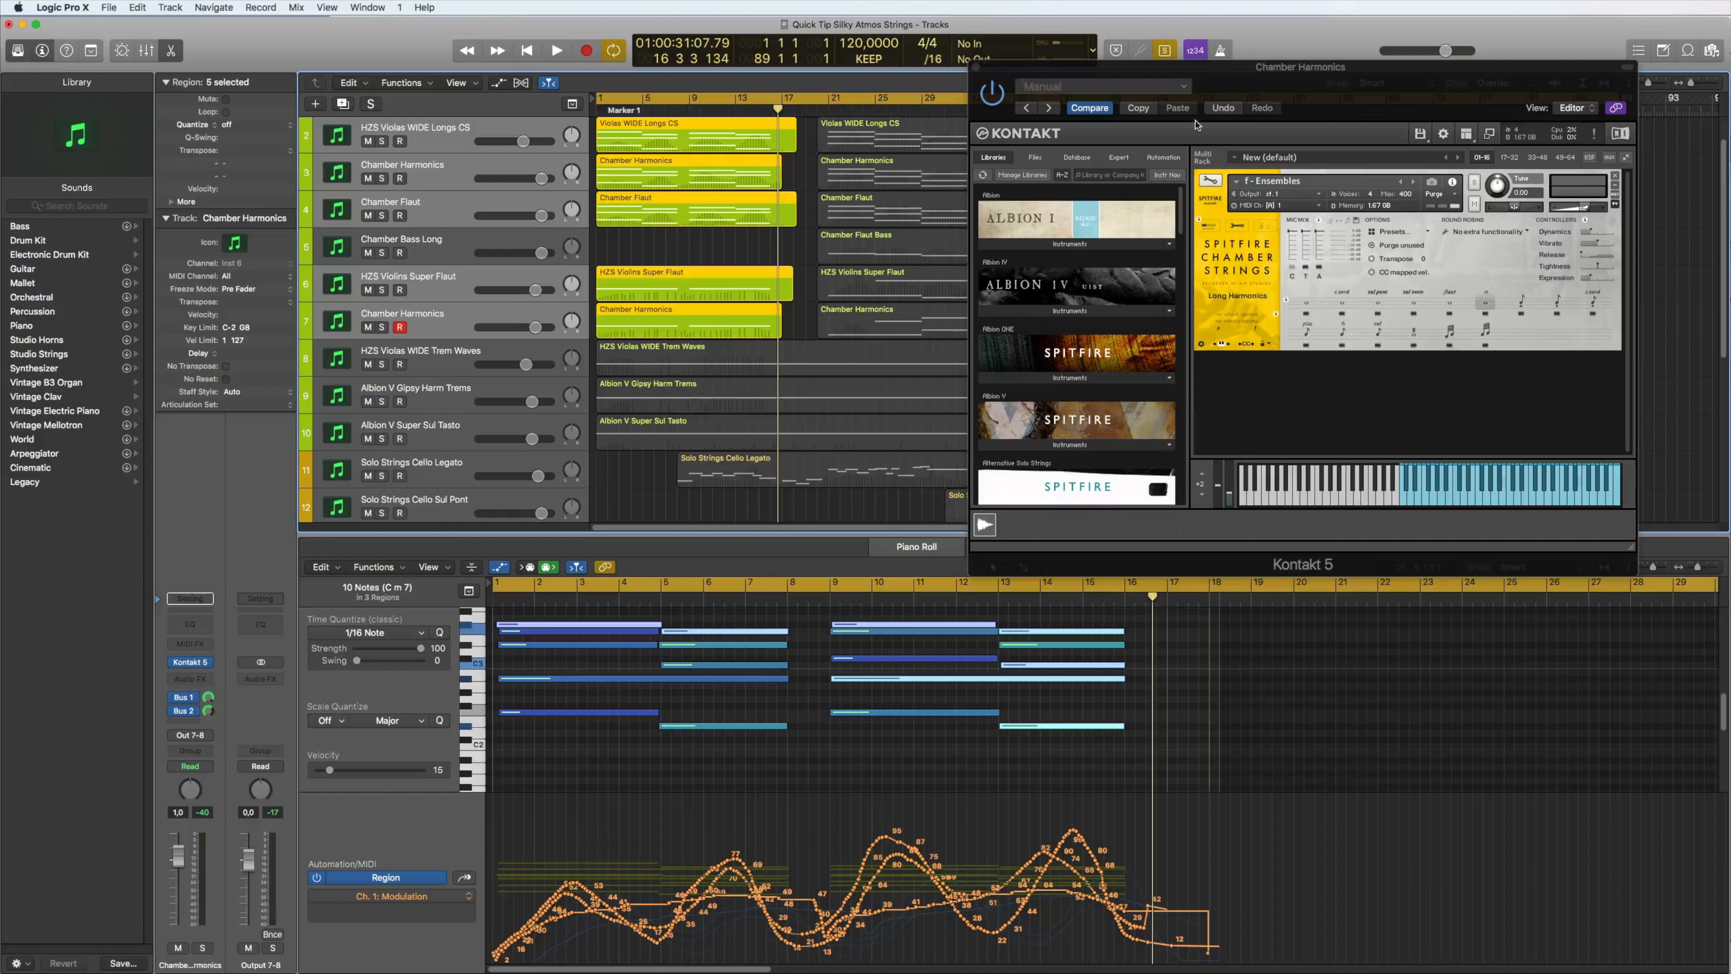
# Select and solo the HZS Violas WIDE Trem Waves track and reposition its plug-in window
pyautogui.press('Down')
pyautogui.moveTo(1302, 70); pyautogui.dragTo(1222, 40)
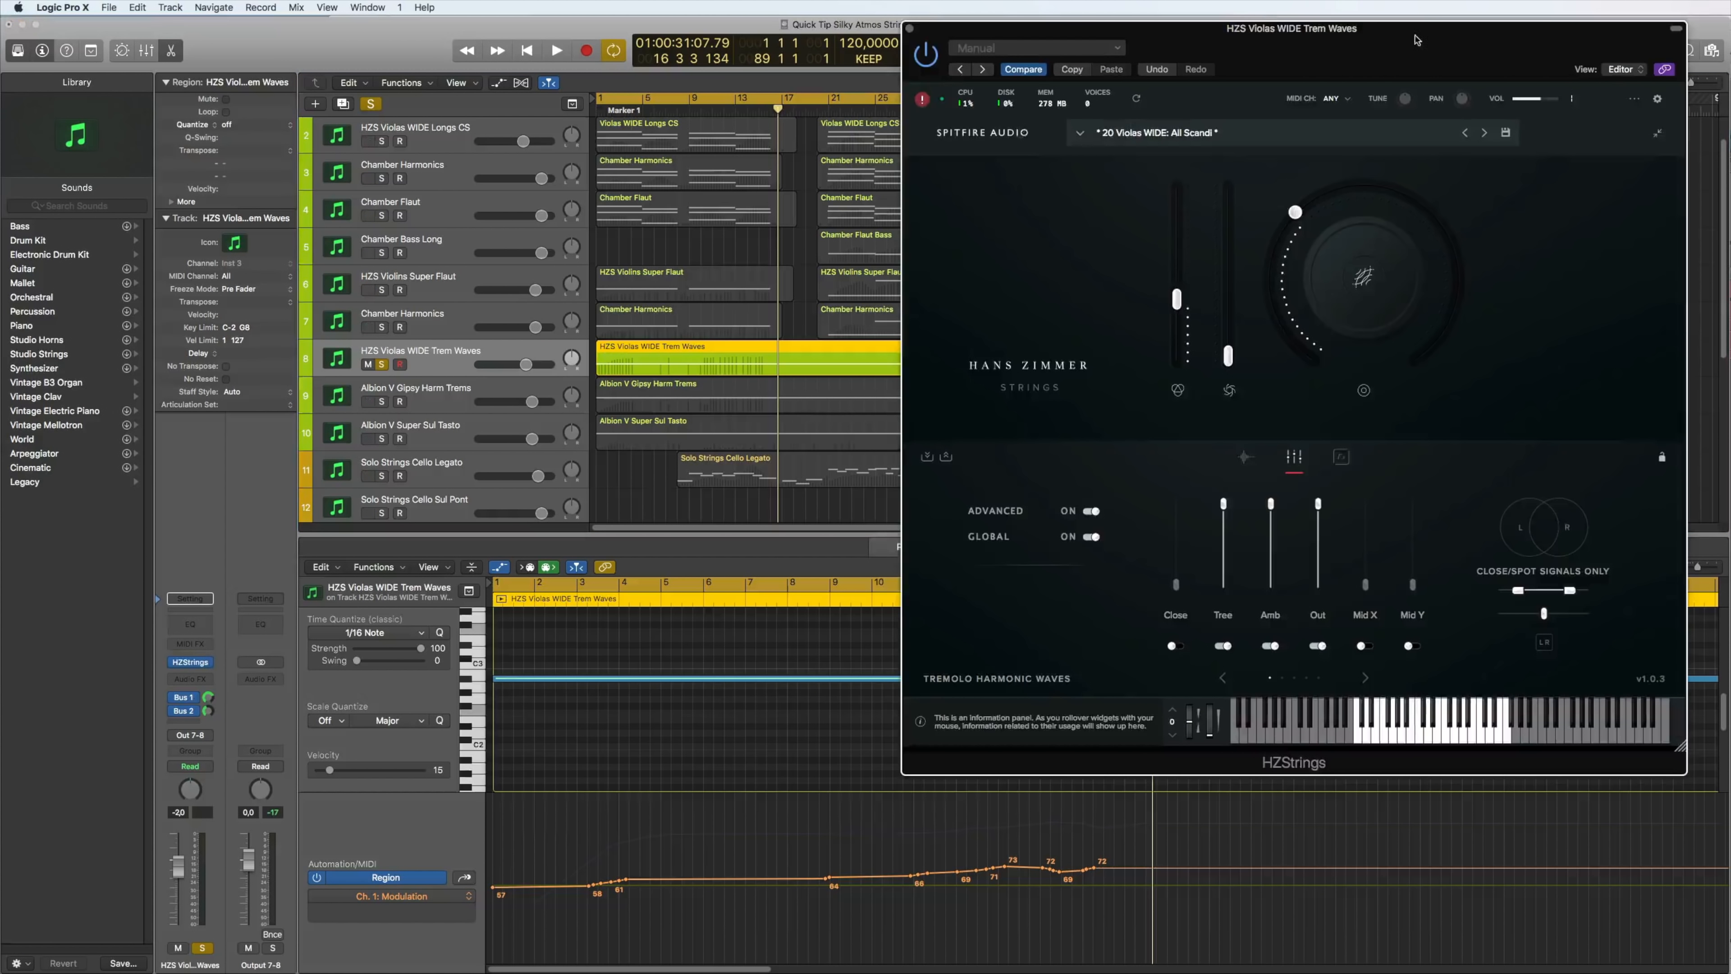
pyautogui.moveTo(1389, 55)
pyautogui.mouseDown()
pyautogui.moveTo(1358, 88)
pyautogui.moveTo(1366, 74)
pyautogui.mouseUp()
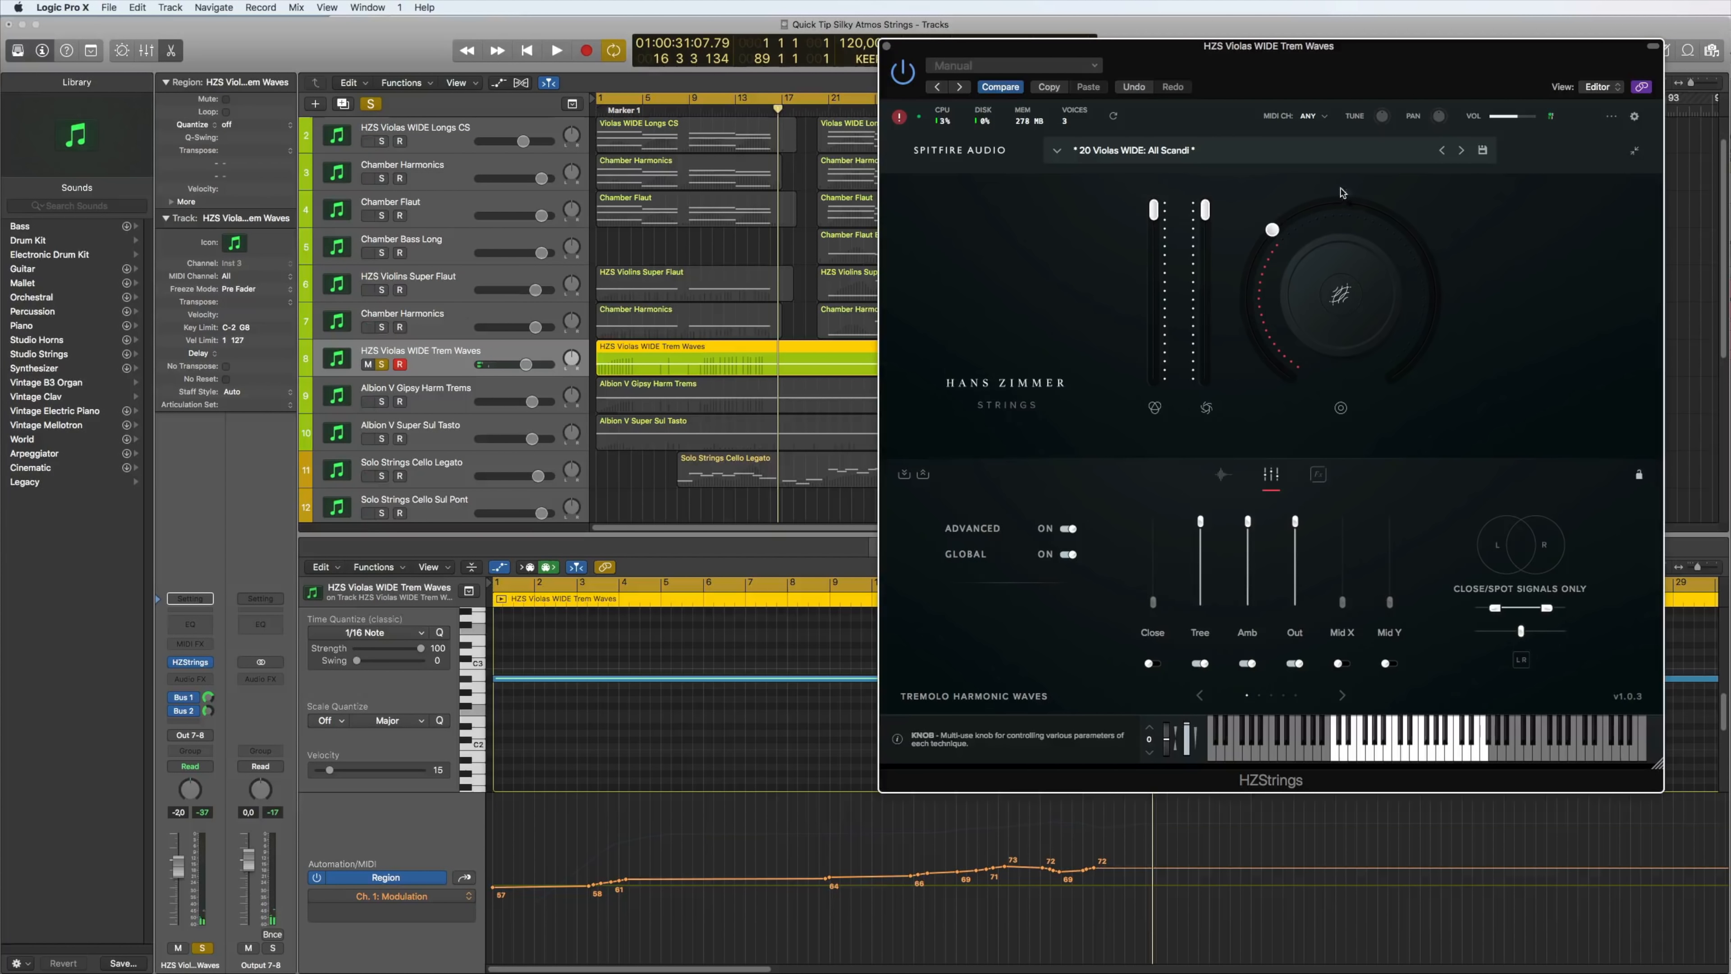
# Solo only the Albion V Gipsy Harm Trems track, move its Kontakt window aside, and play from the start
pyautogui.click(405, 405)
pyautogui.moveTo(1261, 53); pyautogui.dragTo(1346, 62)
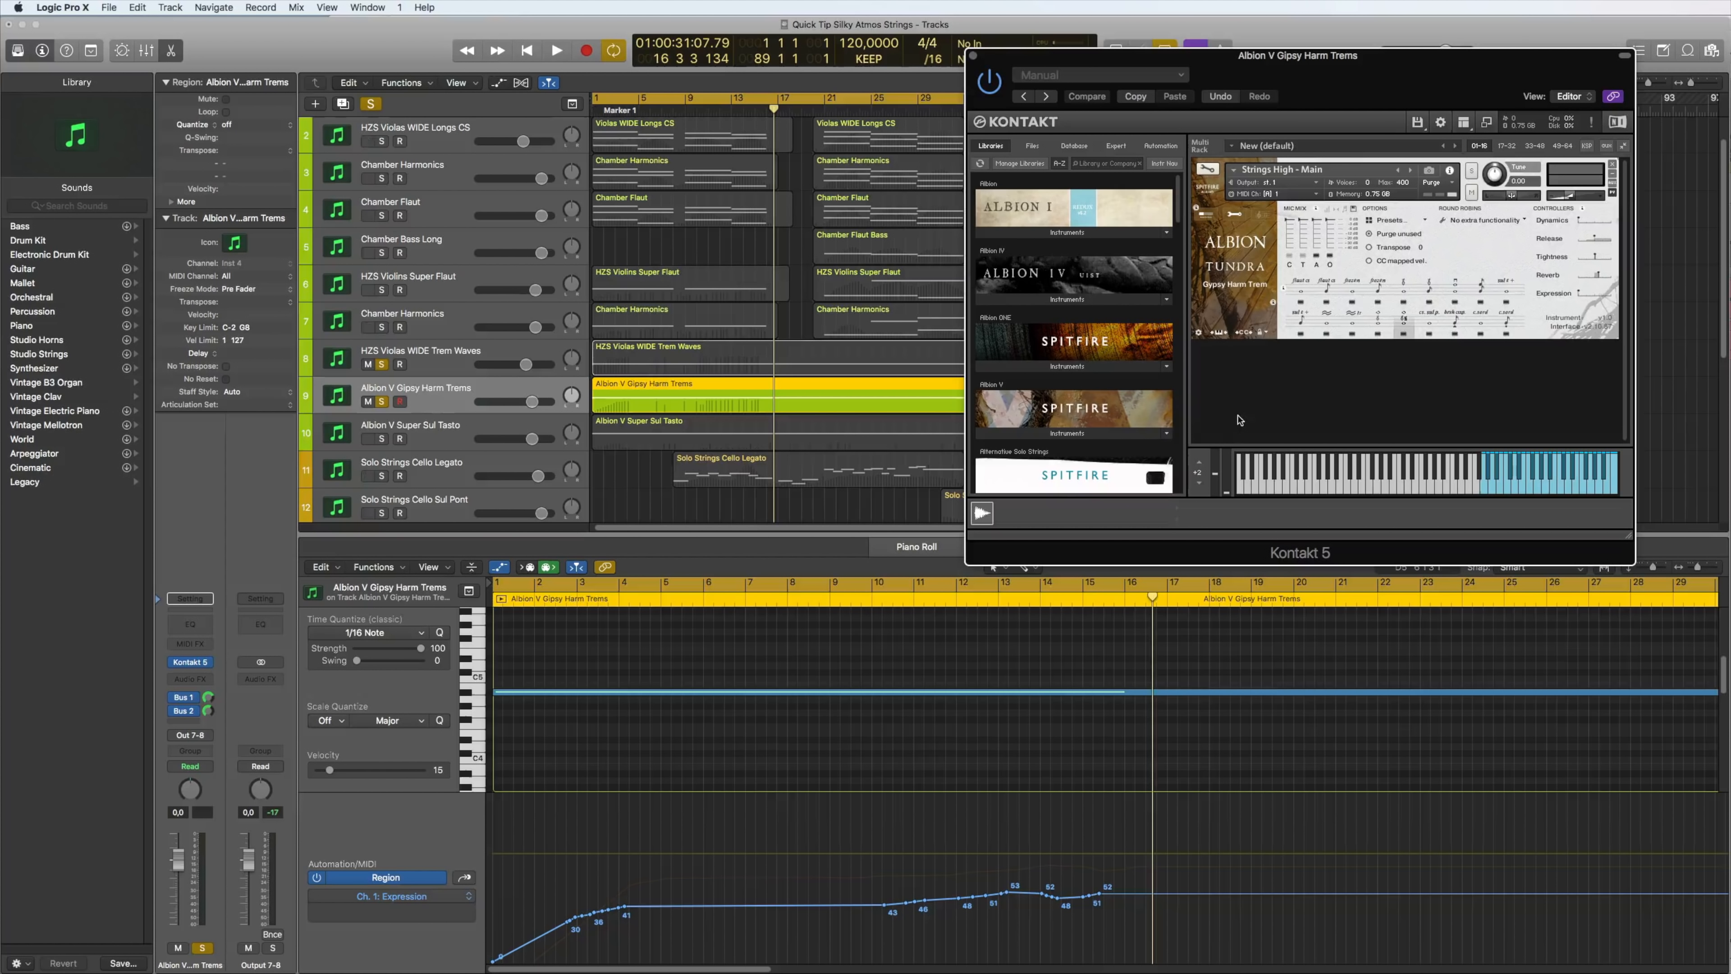
pyautogui.click(419, 407)
pyautogui.press('Return')
pyautogui.press('space')
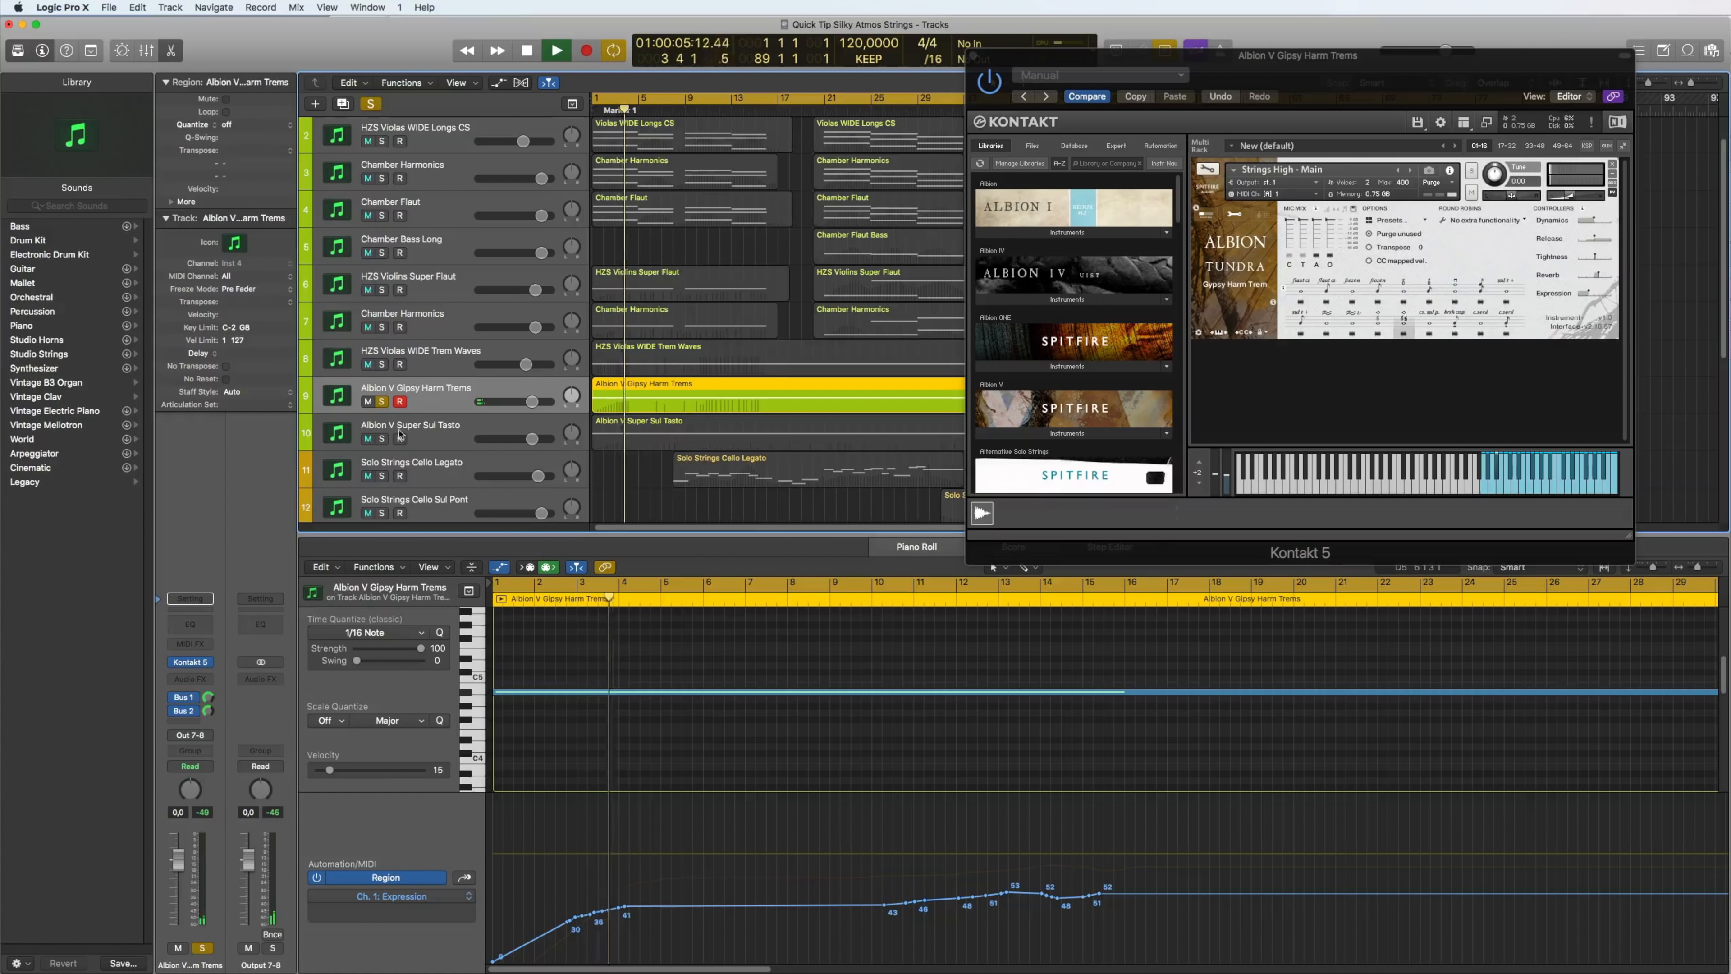
# Select the Albion V Super Sul Tasto track and solo it during playback
pyautogui.click(382, 441)
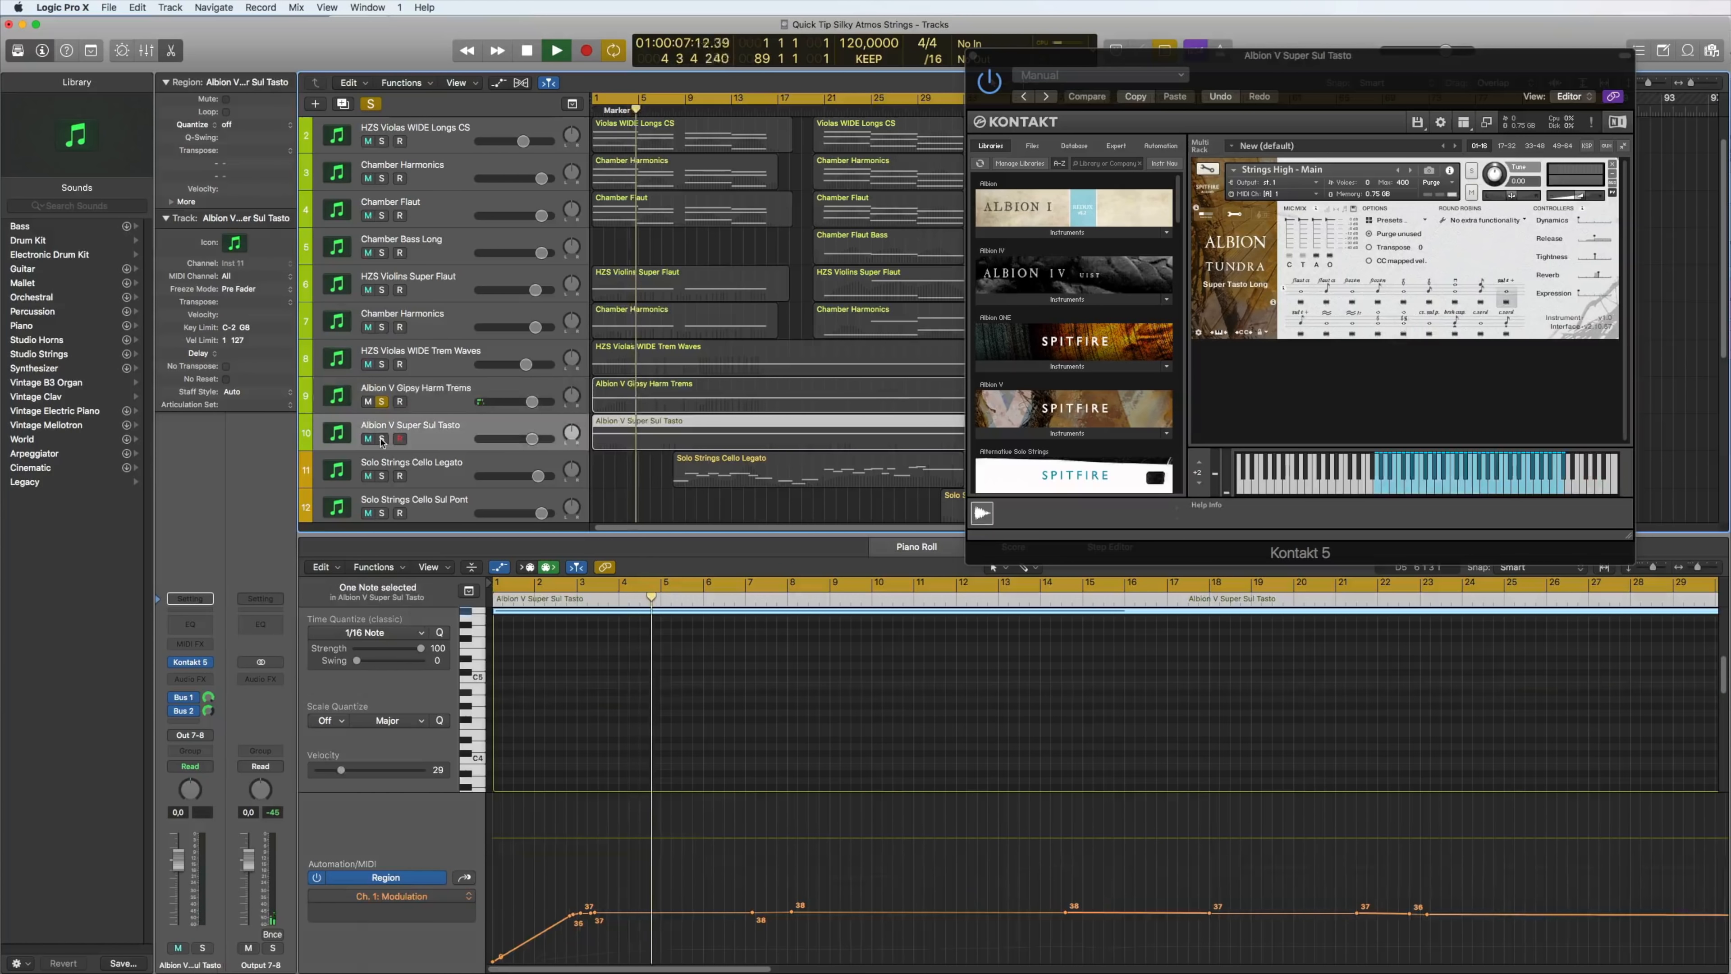
pyautogui.click(383, 439)
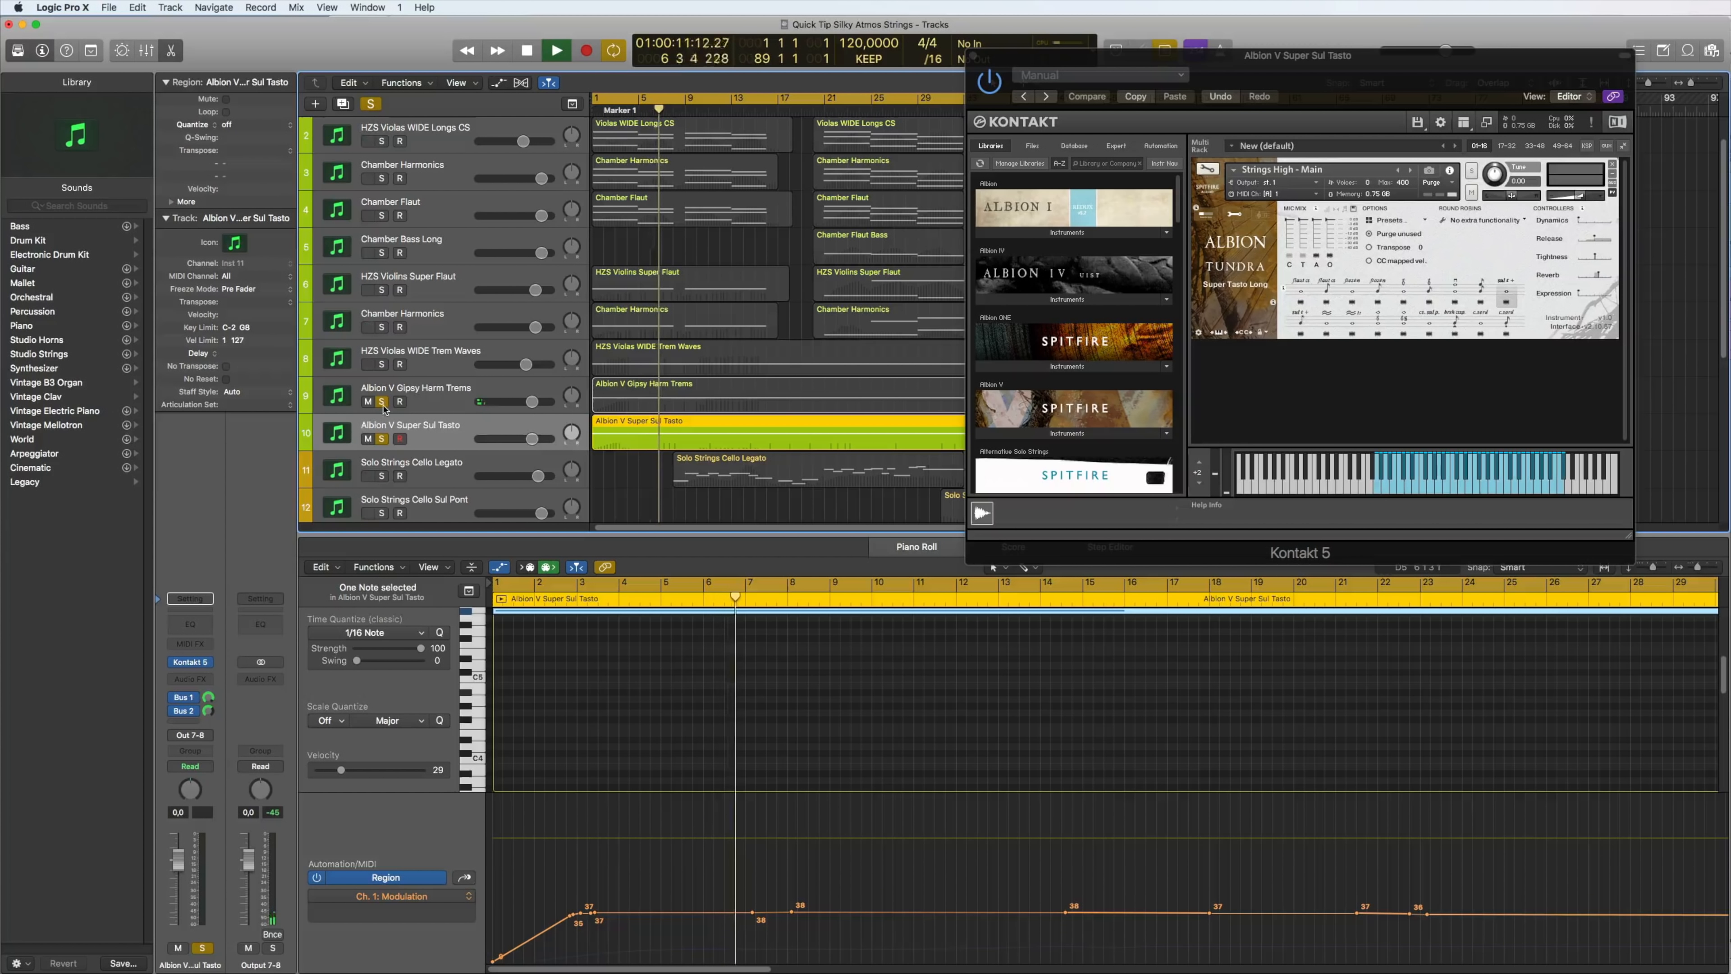
# Turn off track solo, add the Albion V Gipsy Harm Trems and HZS Violas WIDE Trem Waves regions to the selection, and play them together
pyautogui.press('s')
pyautogui.keyDown('shift'); pyautogui.click(610, 395); pyautogui.keyUp('shift')
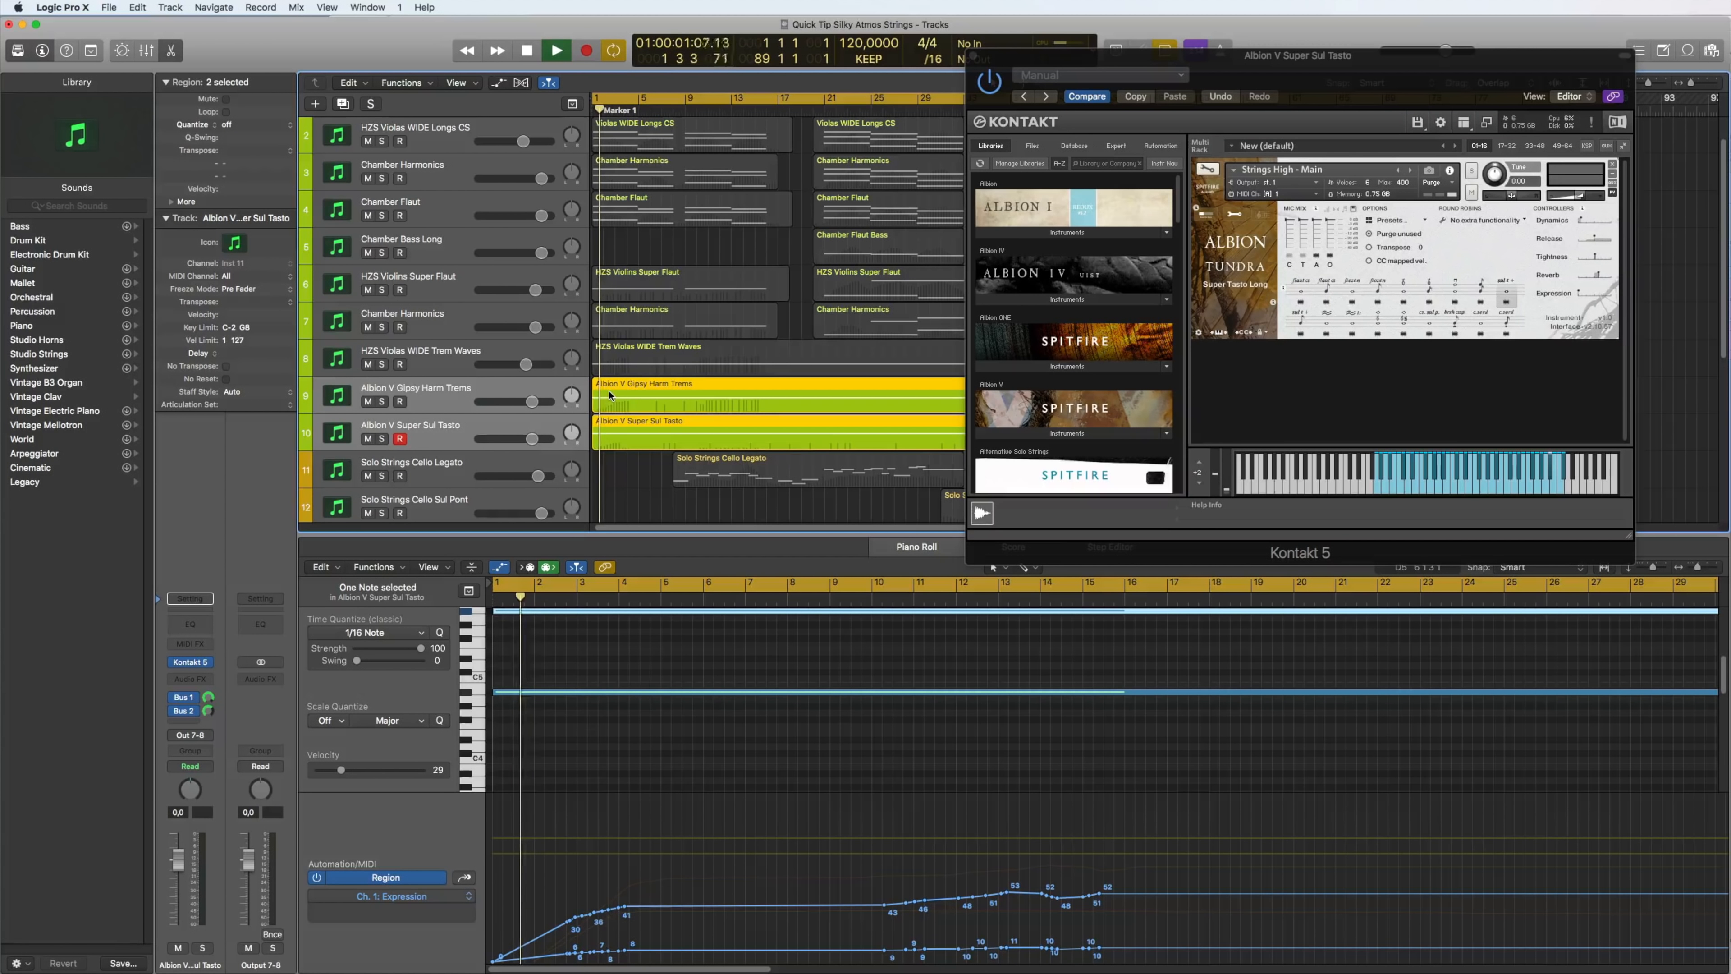
pyautogui.keyDown('shift'); pyautogui.click(643, 359); pyautogui.keyUp('shift')
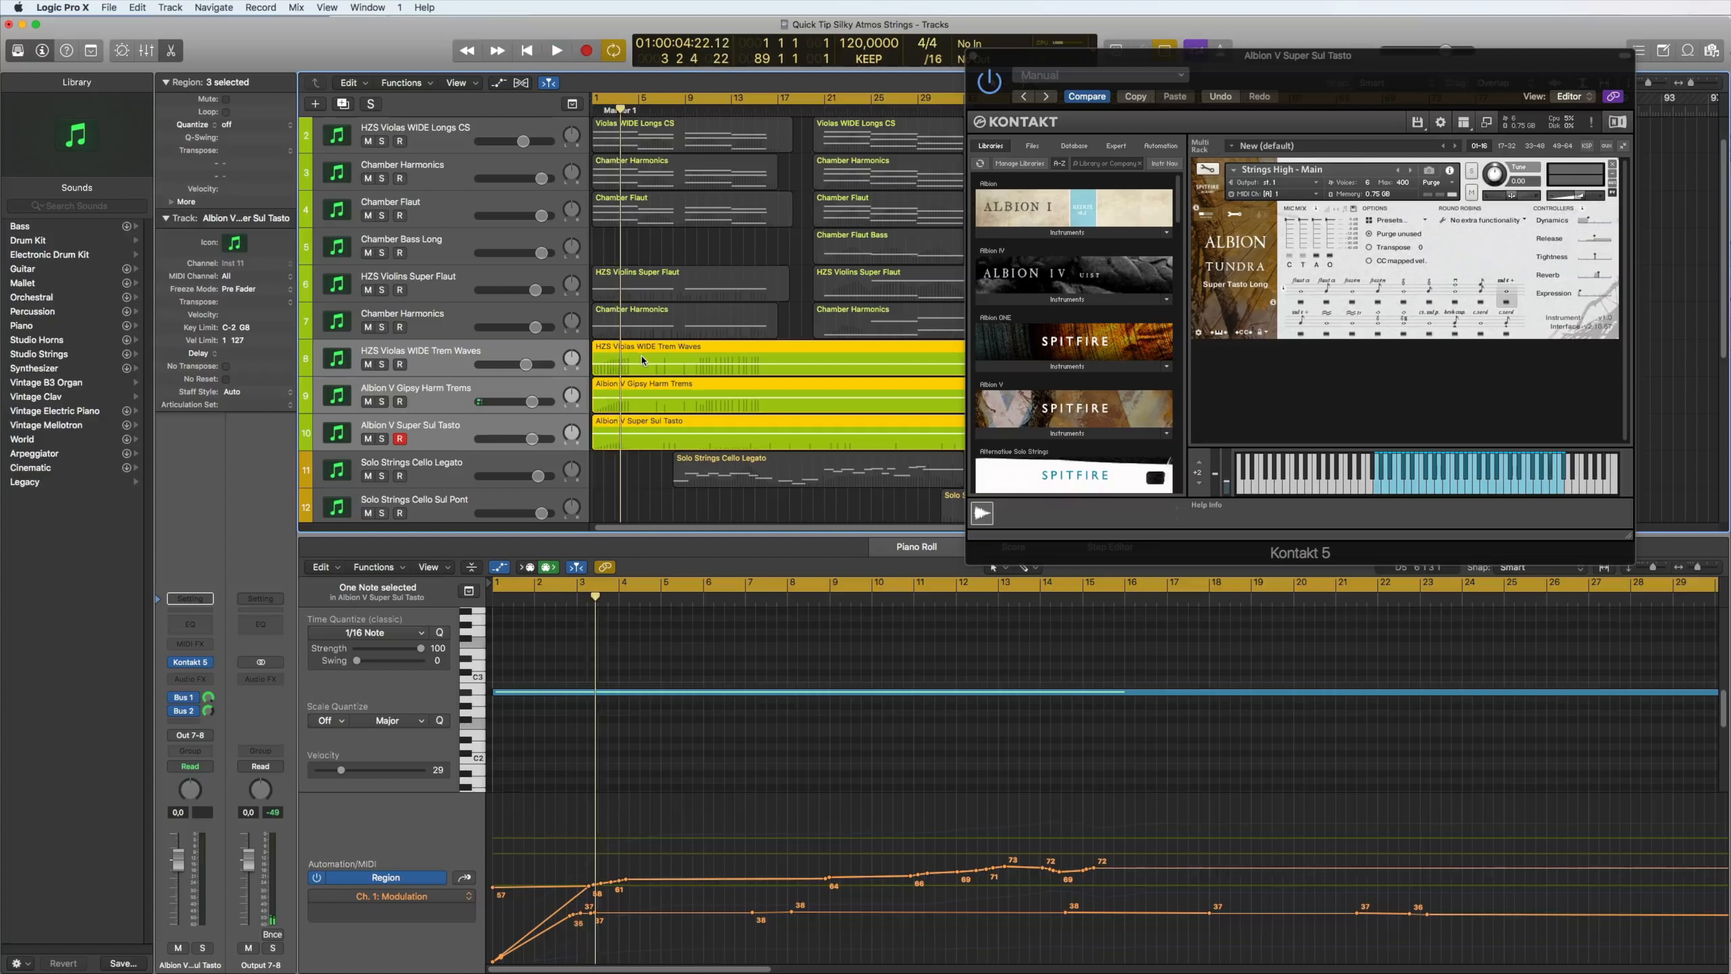
pyautogui.press('space')
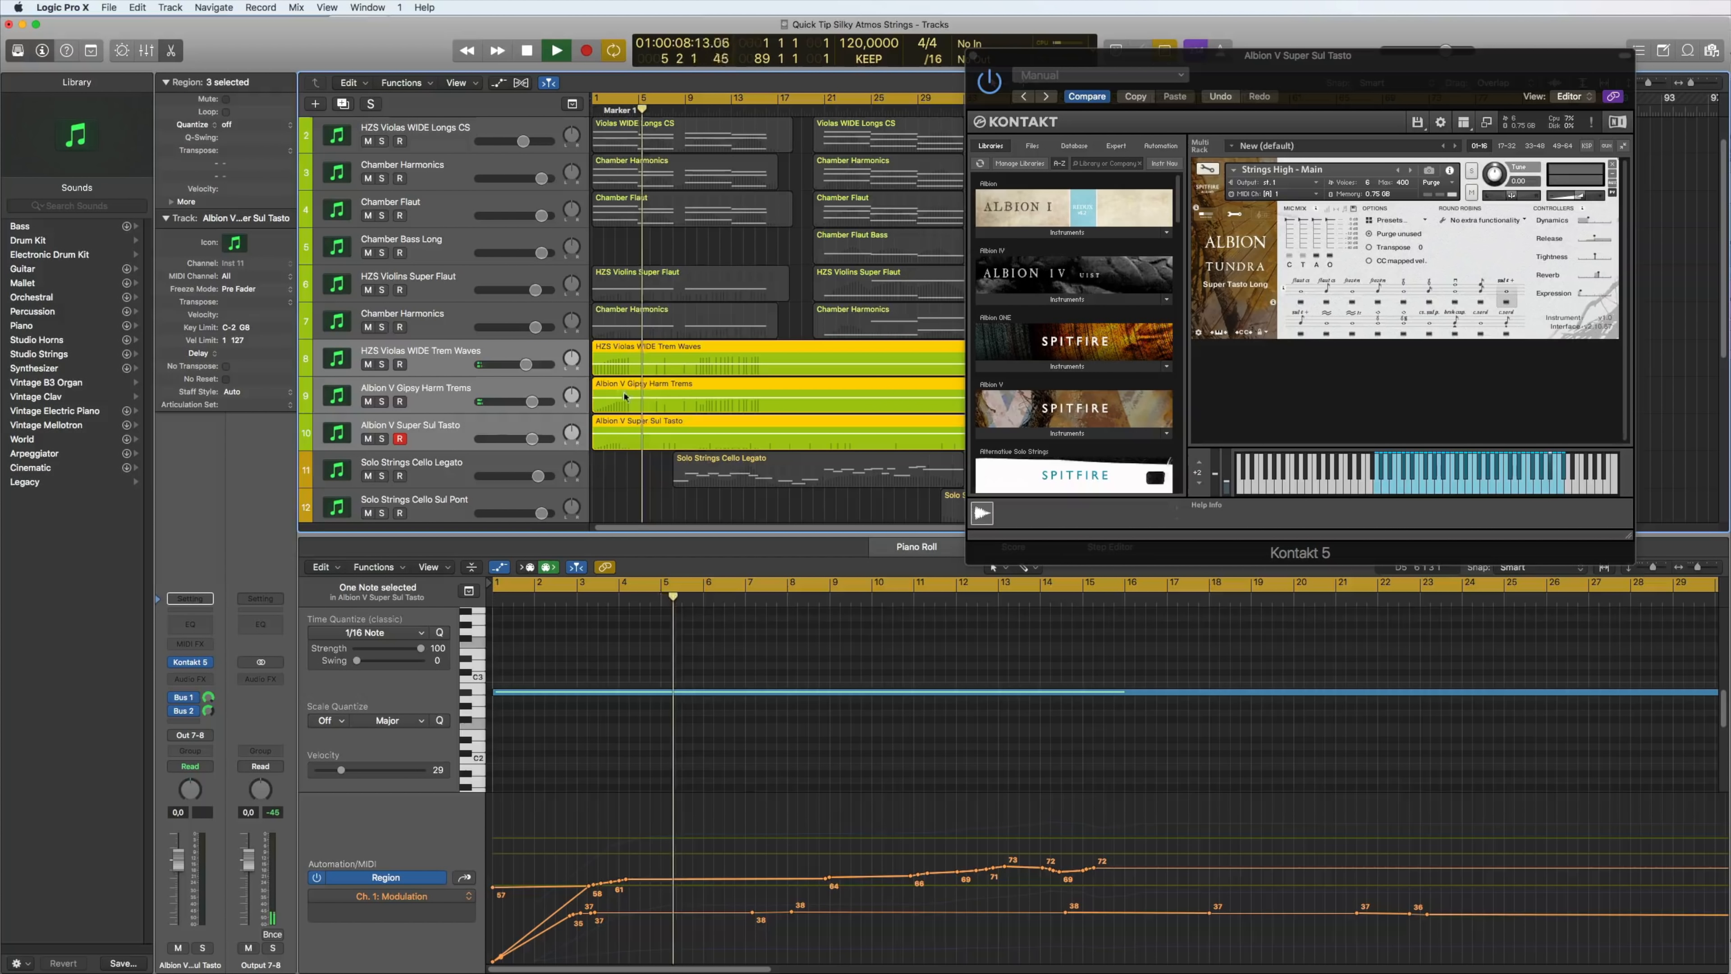
# Add the opening string regions of the tracks above to the playing selection and close the Kontakt window
pyautogui.moveTo(796, 325); pyautogui.dragTo(740, 116)
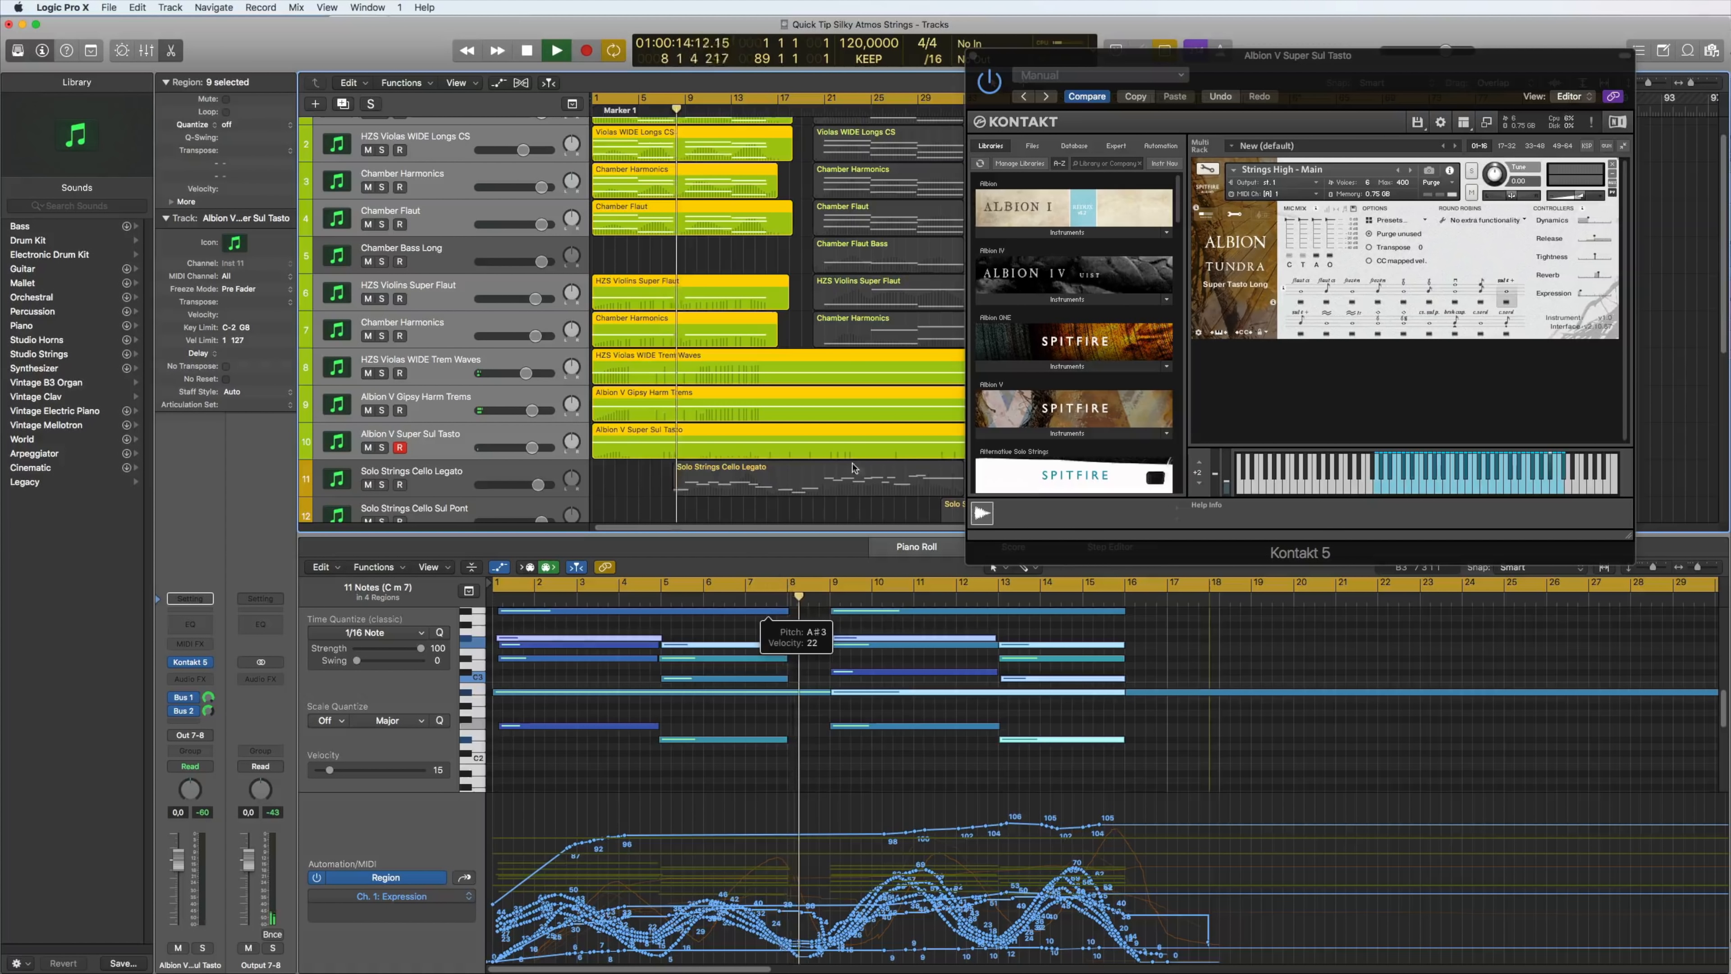
pyautogui.click(973, 57)
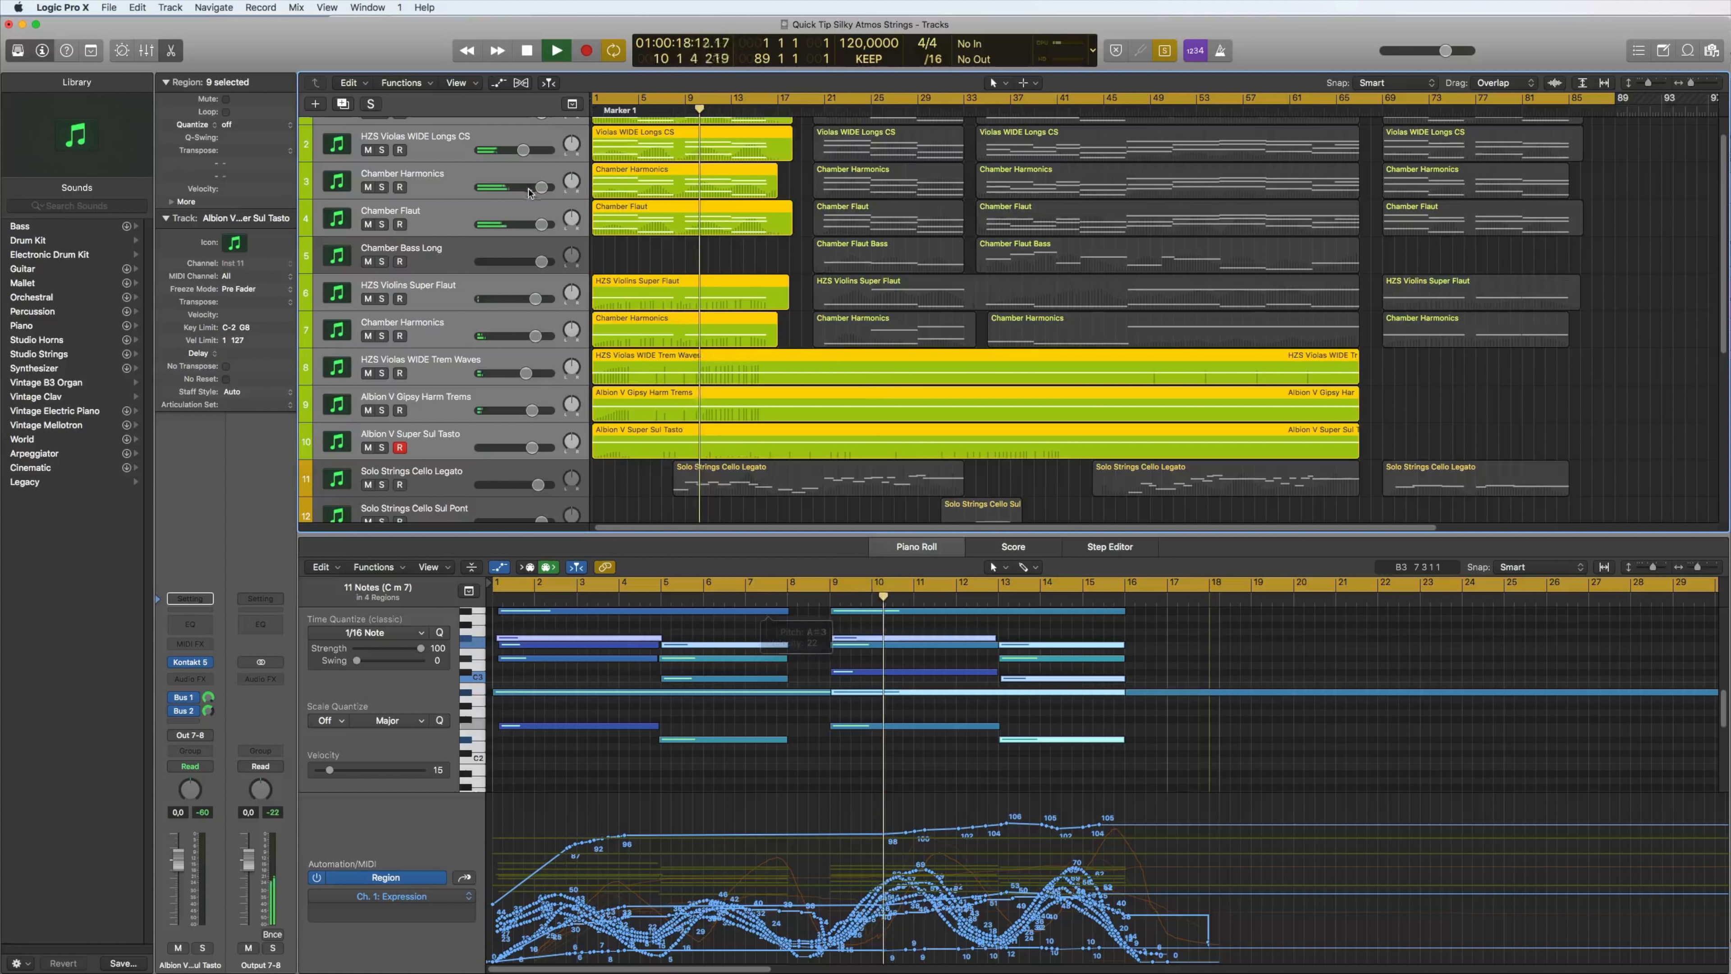
# Reduce the track height in the arrangement while the selected string layers play through to about bar 16
pyautogui.scroll(-3, 619, 301)
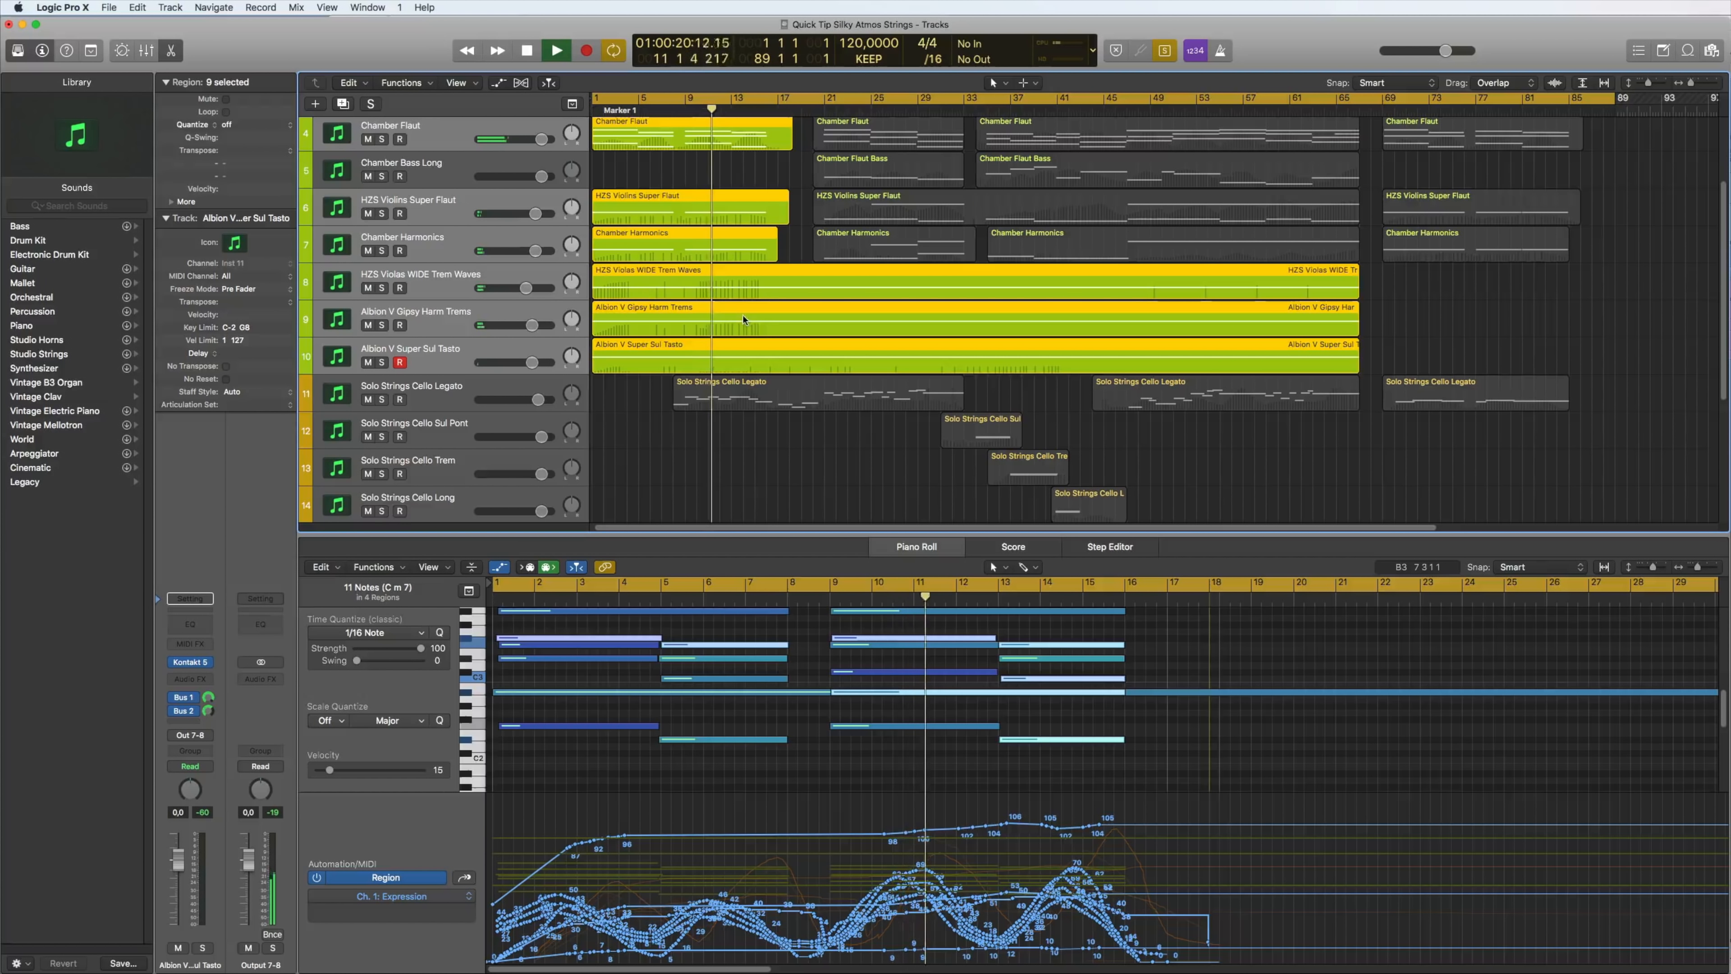
pyautogui.press('super+Up')
pyautogui.press('super+Up')
pyautogui.press('super+Up')
pyautogui.press('super+Up')
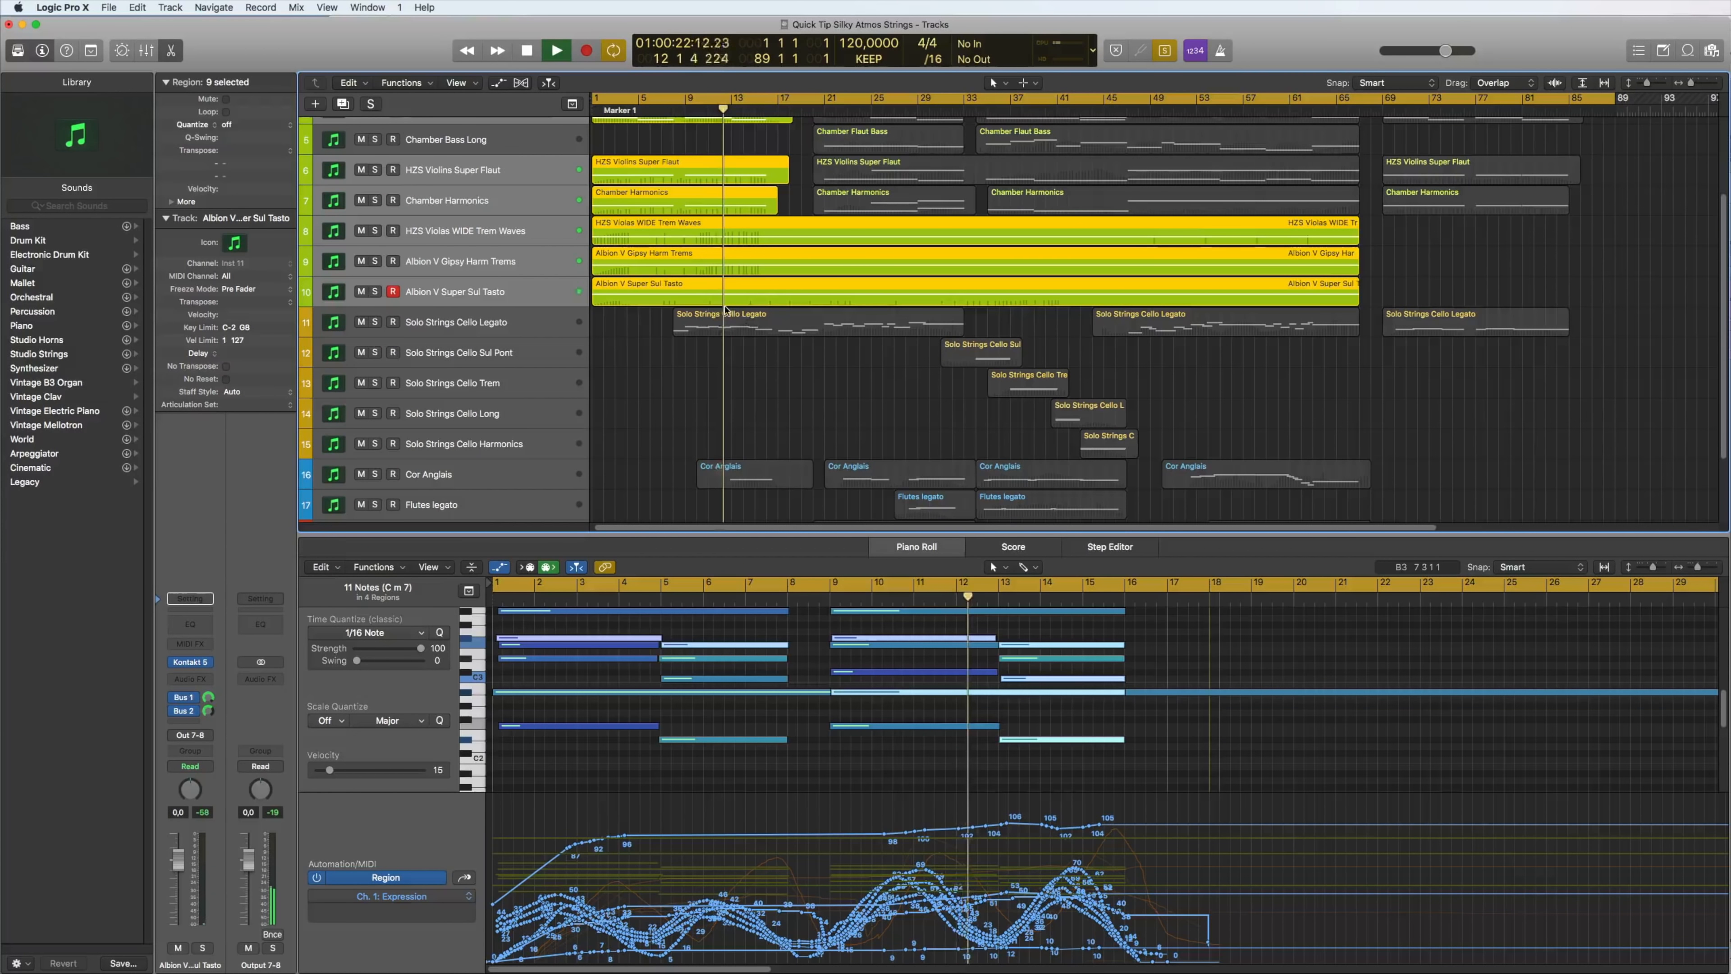
pyautogui.scroll(3, 726, 310)
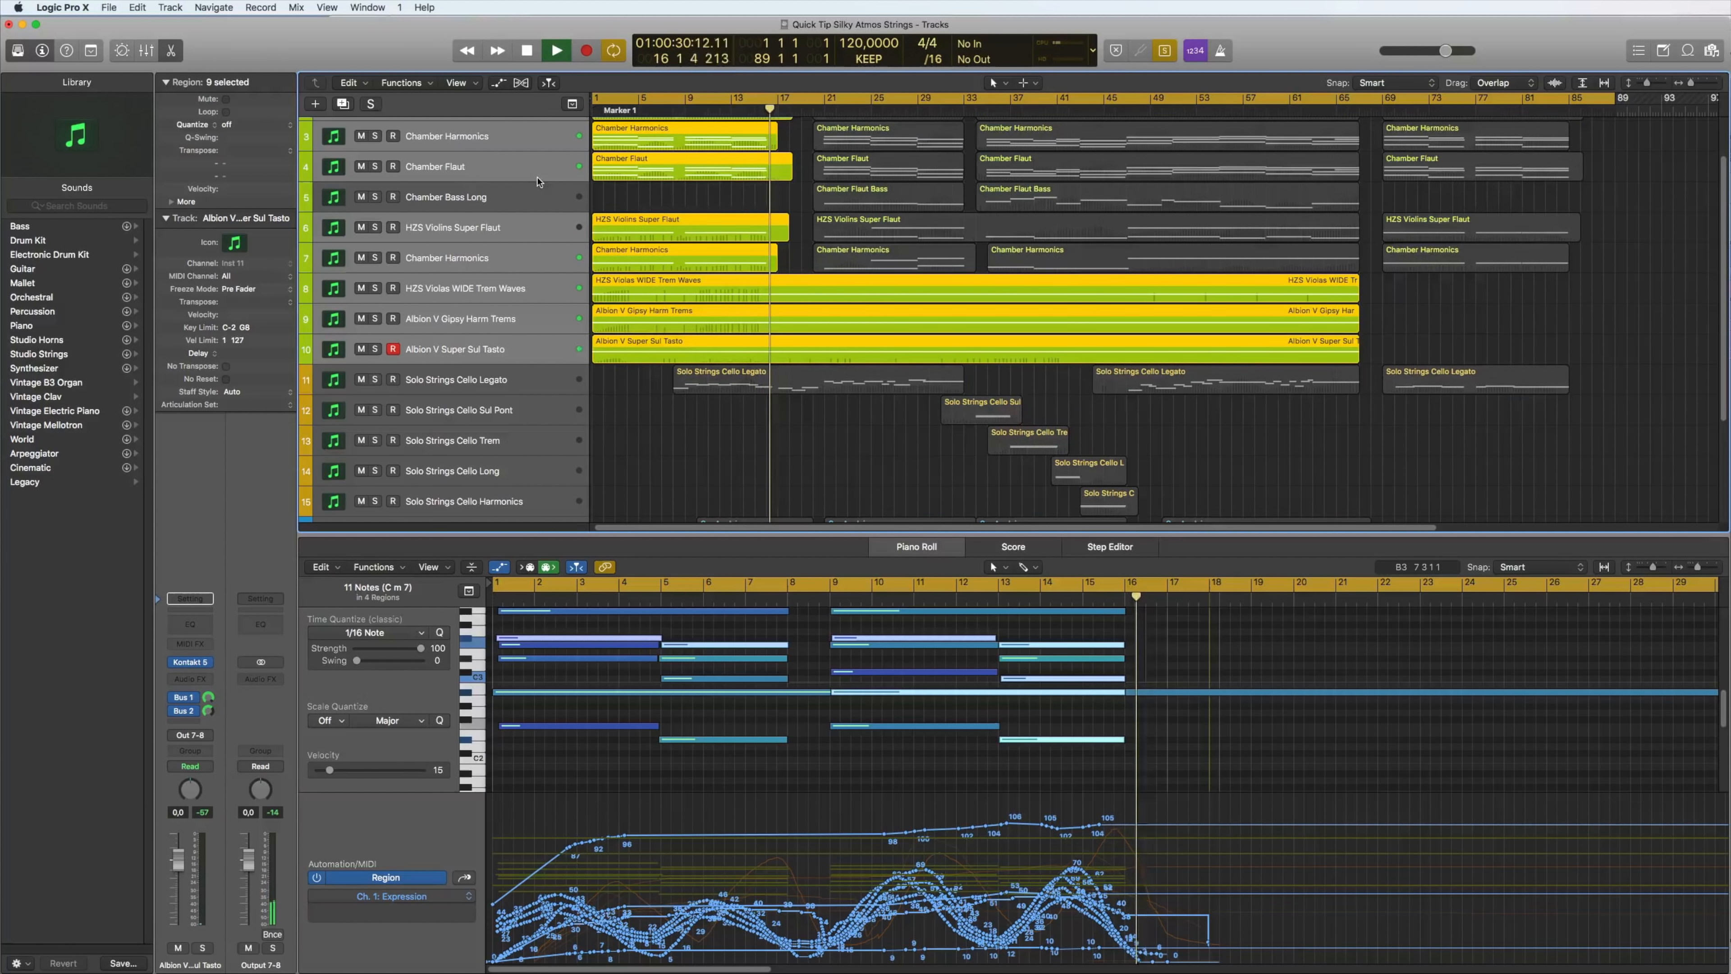
# End the soloed playback and inspect the Kontakt instrument of the Chamber Bass Long track
pyautogui.hotkey('ctrl', 's')
pyautogui.press('space')
pyautogui.scroll(2, 723, 313)
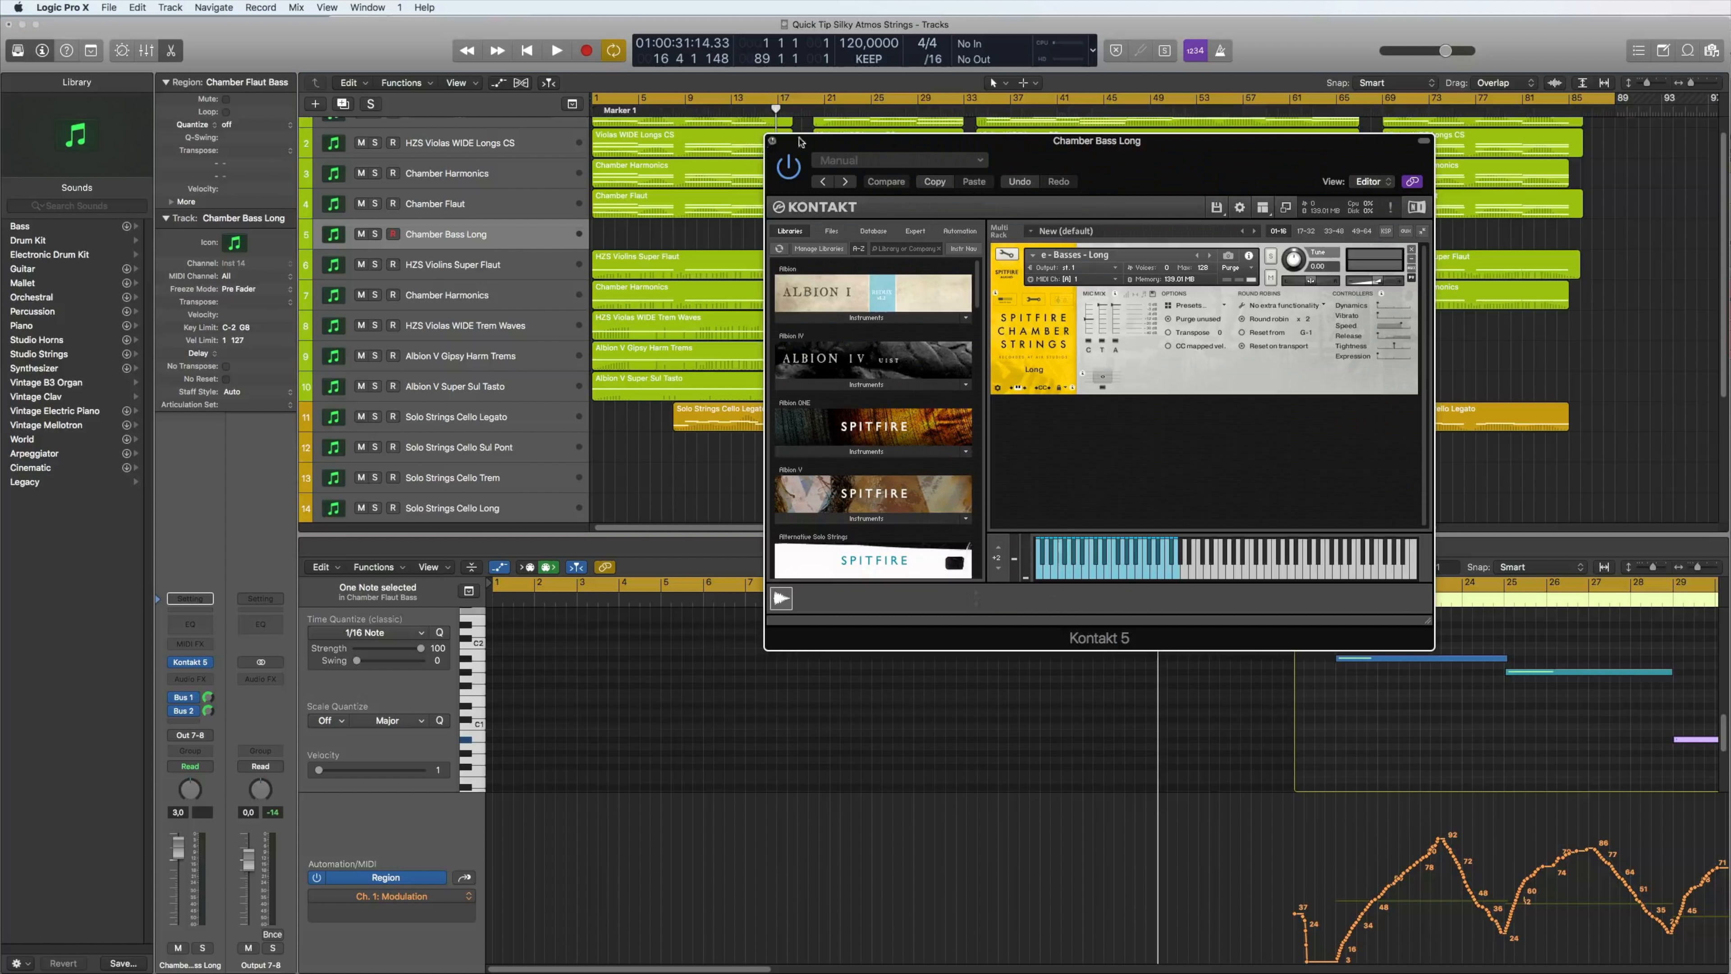
pyautogui.click(772, 140)
# Mute the solo cello, woodwind and brass tracks (11 to 19) and play the strings with Chamber Bass Long from bar 19 to about bar 33
pyautogui.click(803, 110)
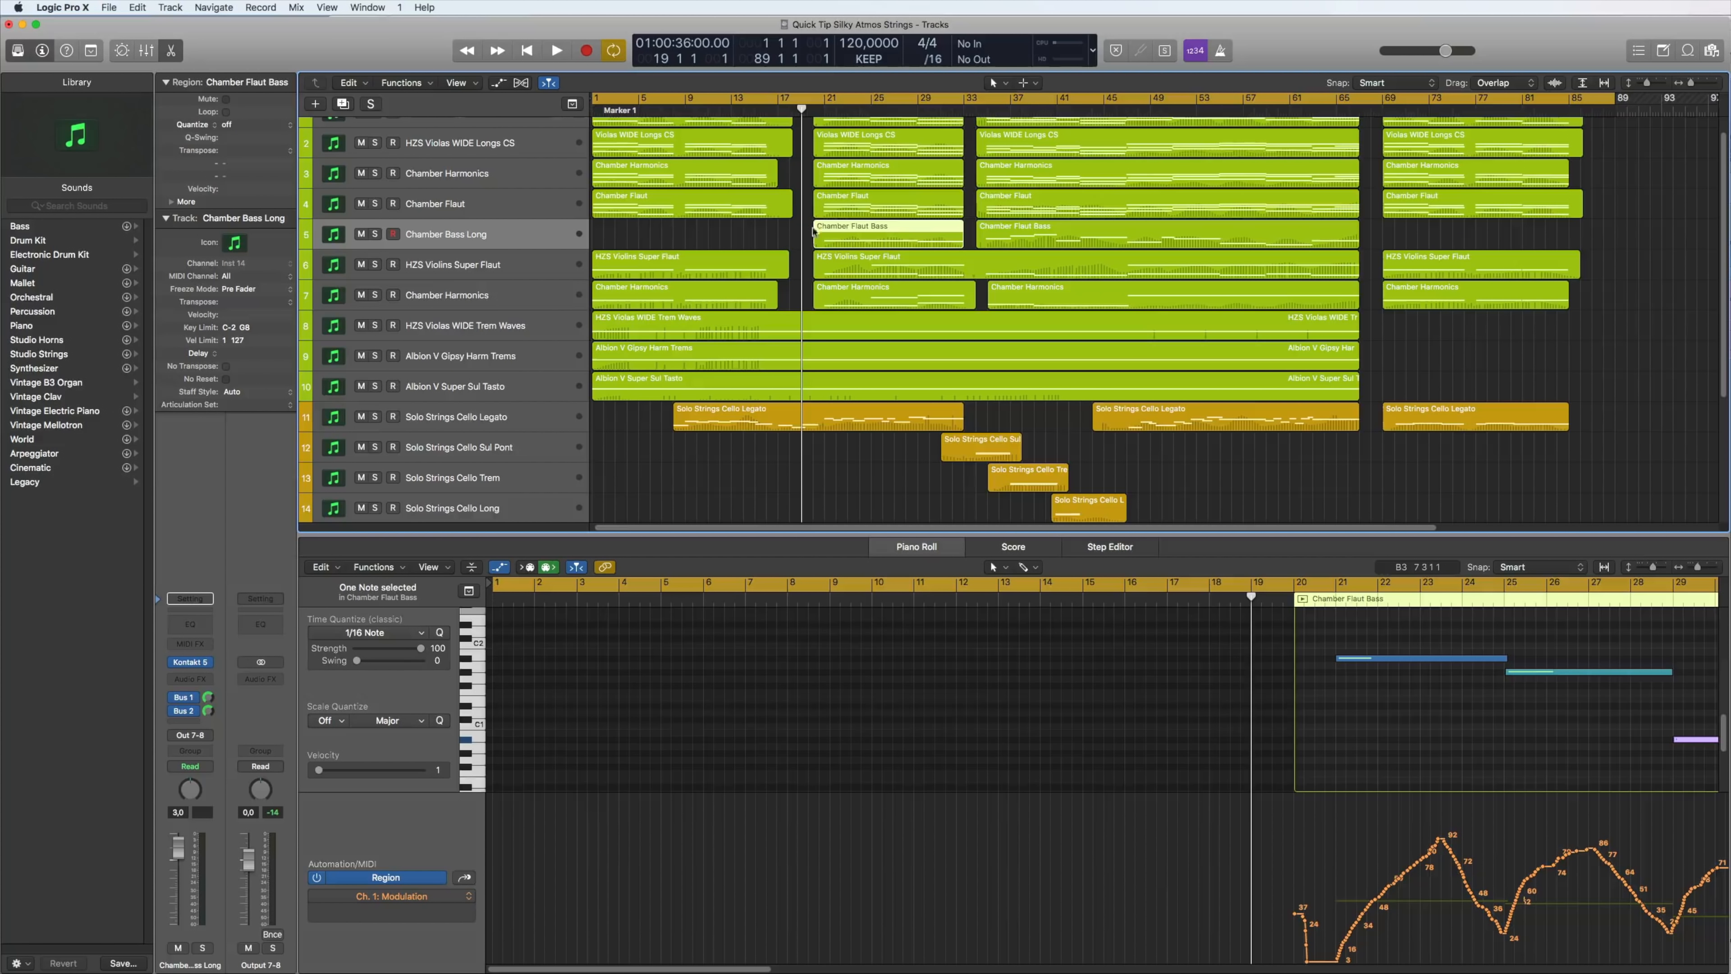
pyautogui.scroll(-6, 380, 470)
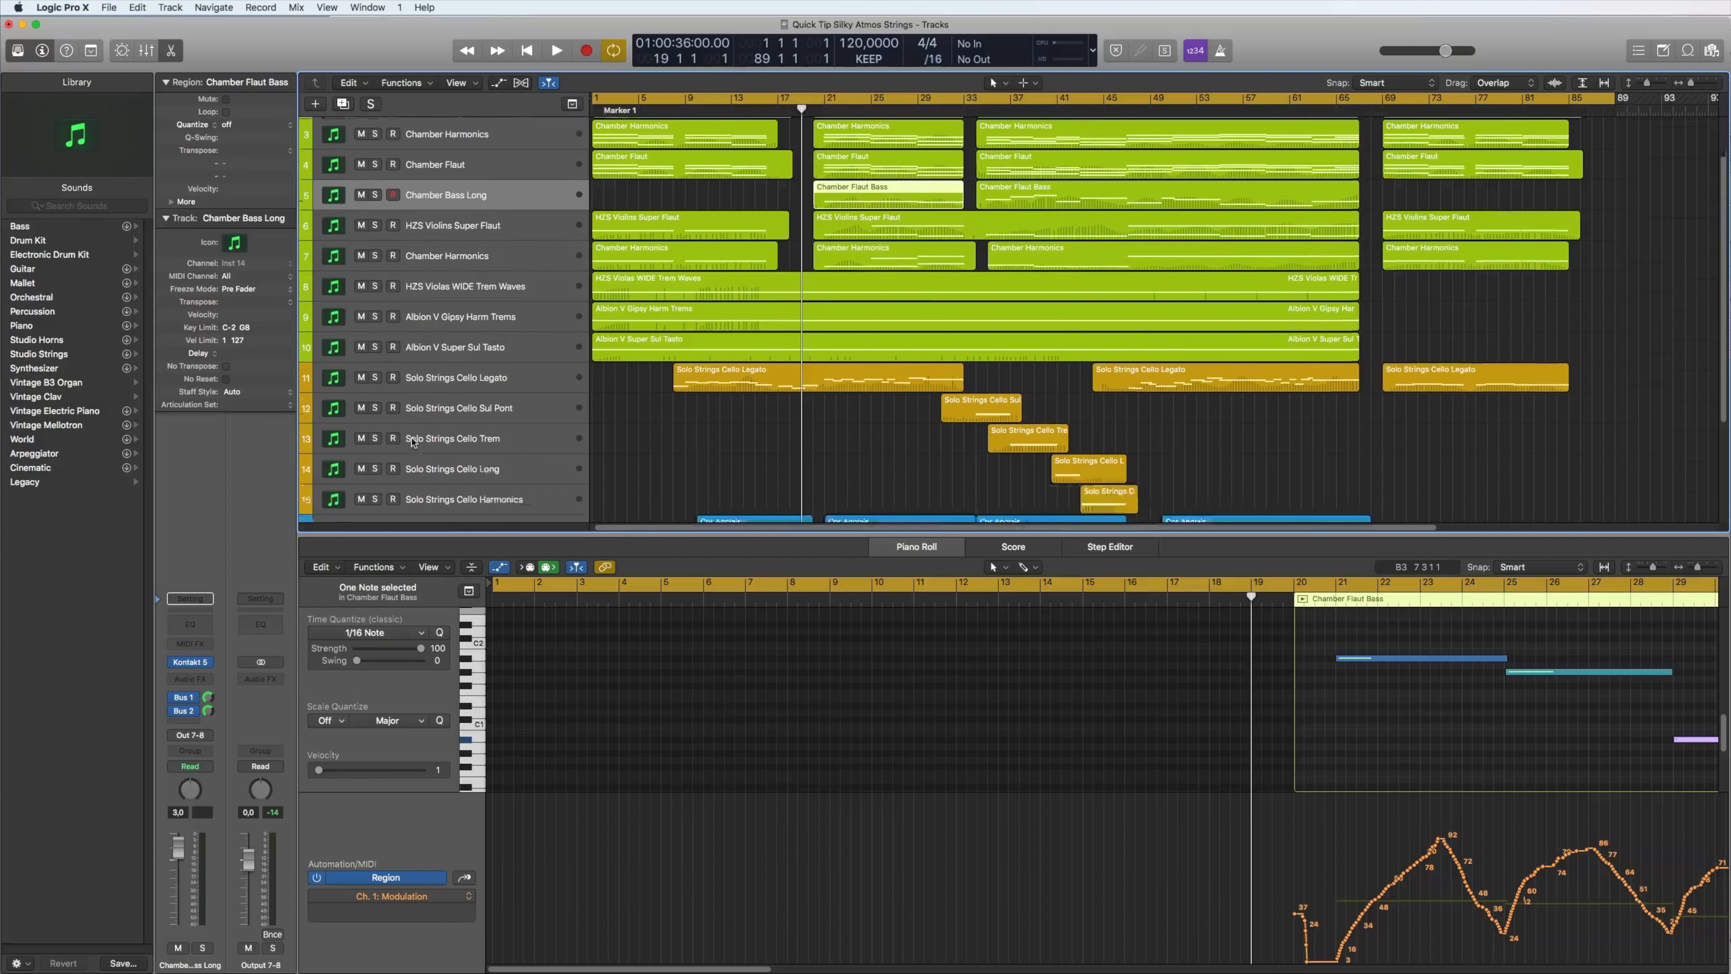
pyautogui.moveTo(363, 231); pyautogui.dragTo(339, 485)
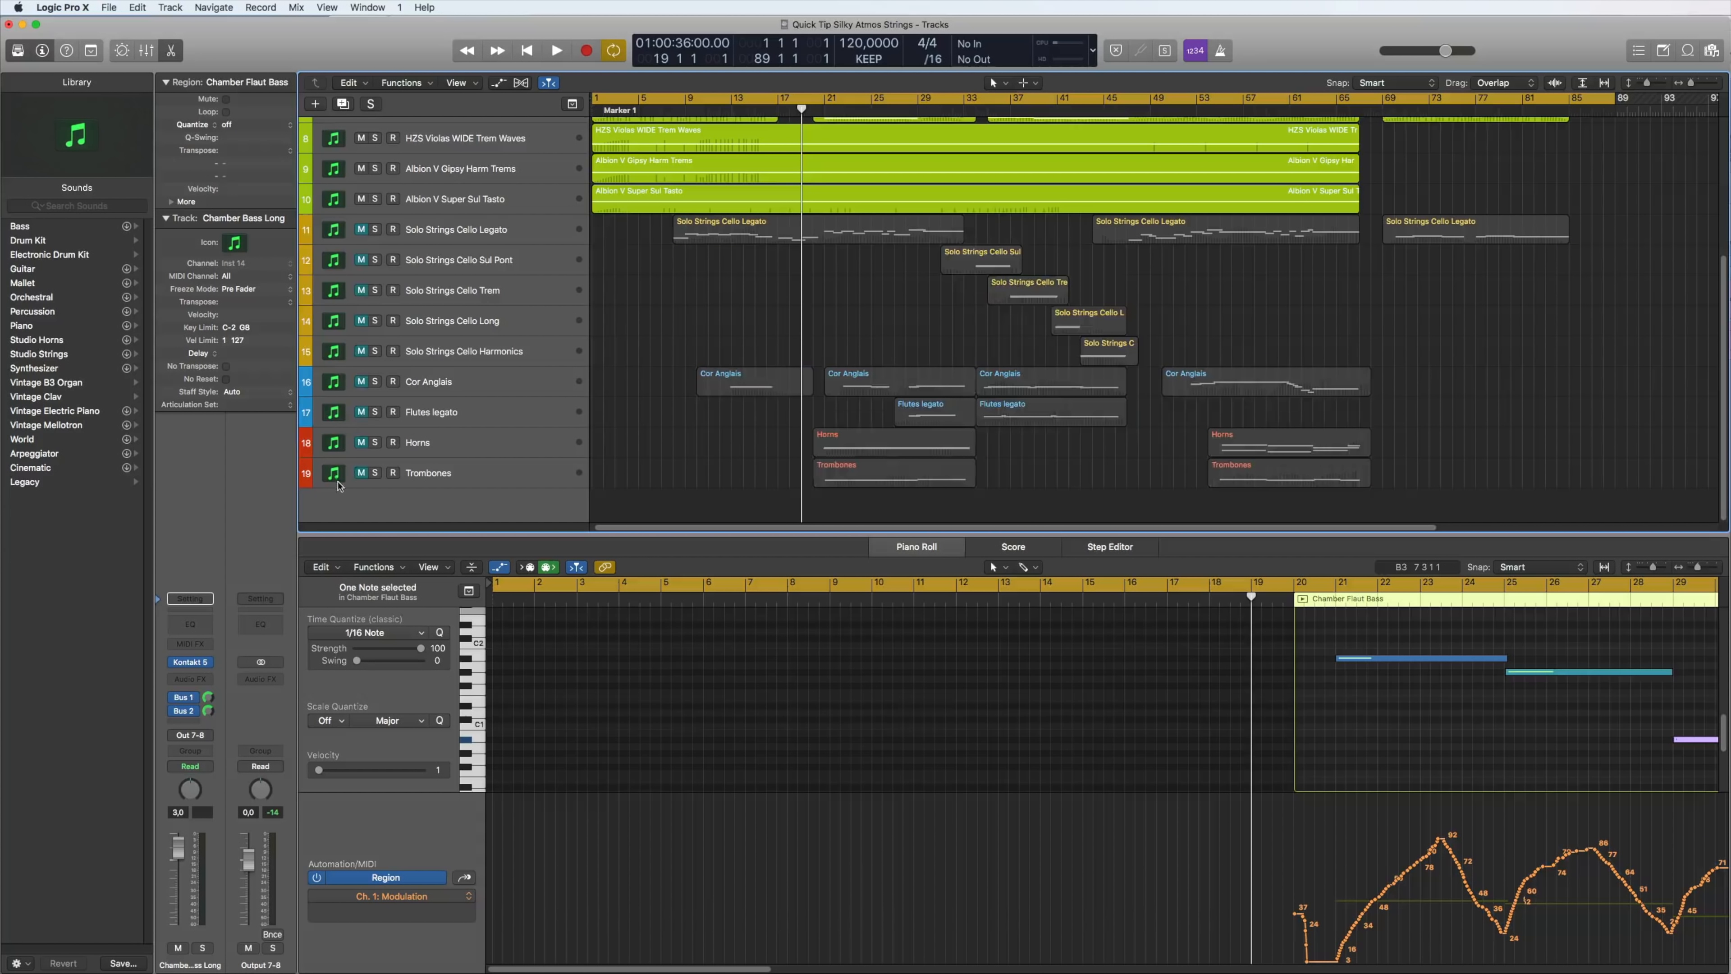
pyautogui.scroll(7, 819, 184)
pyautogui.press('space')
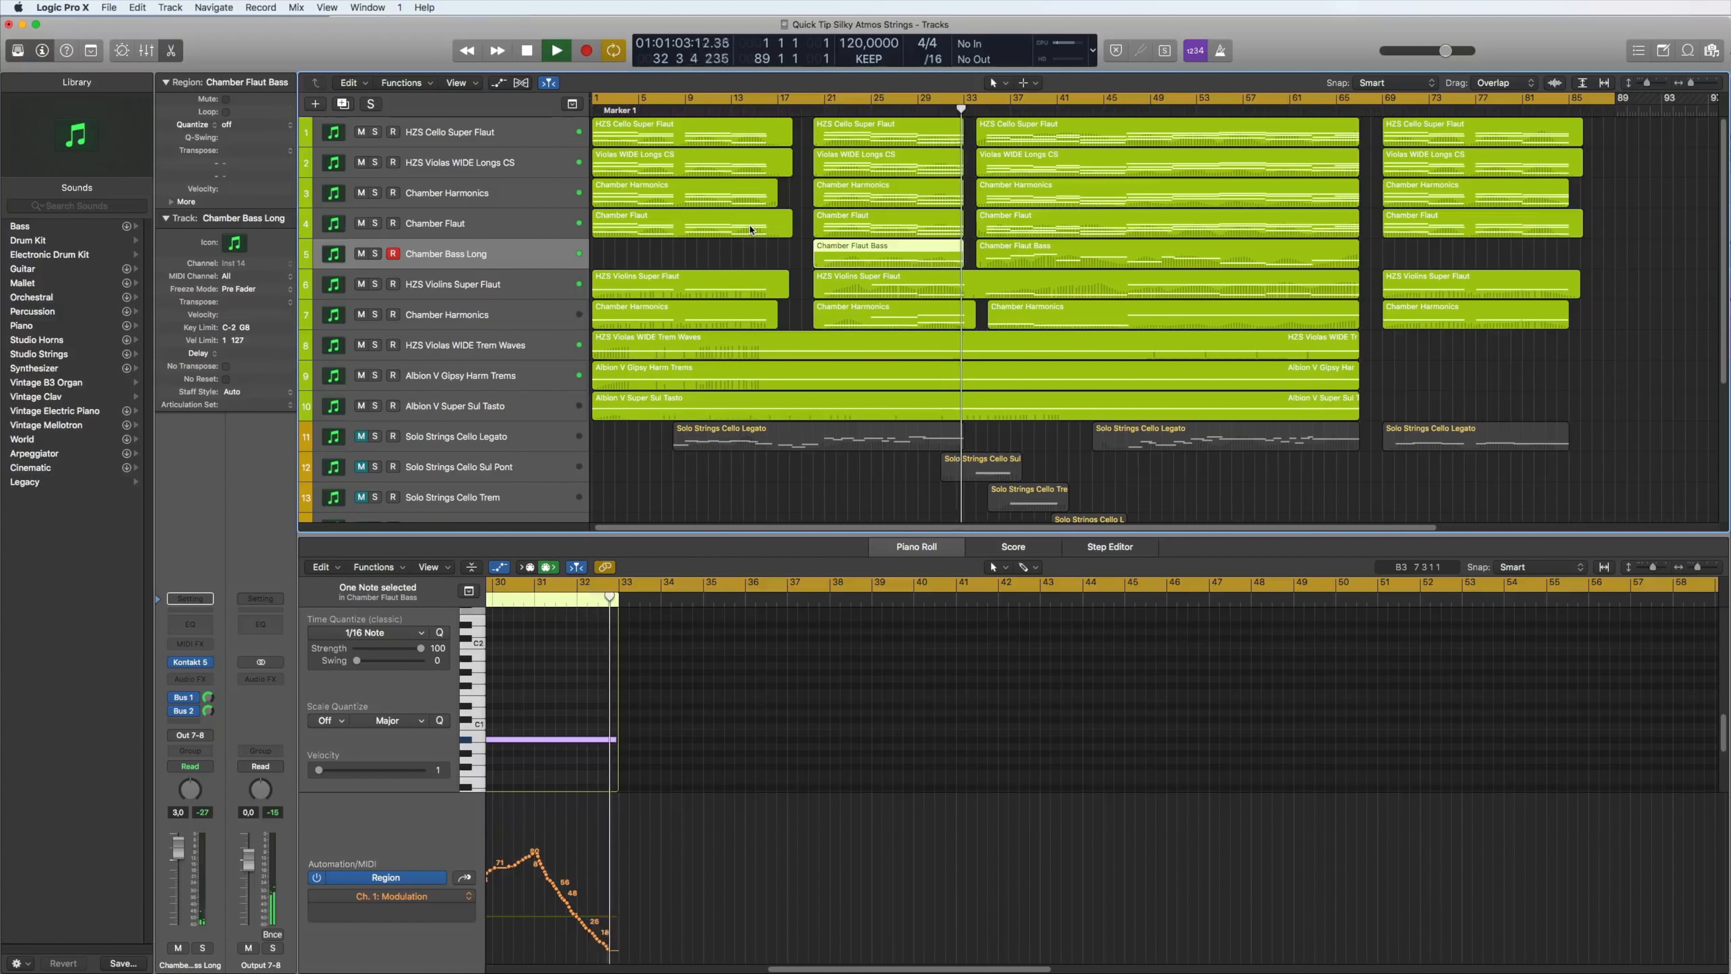
pyautogui.press('space')
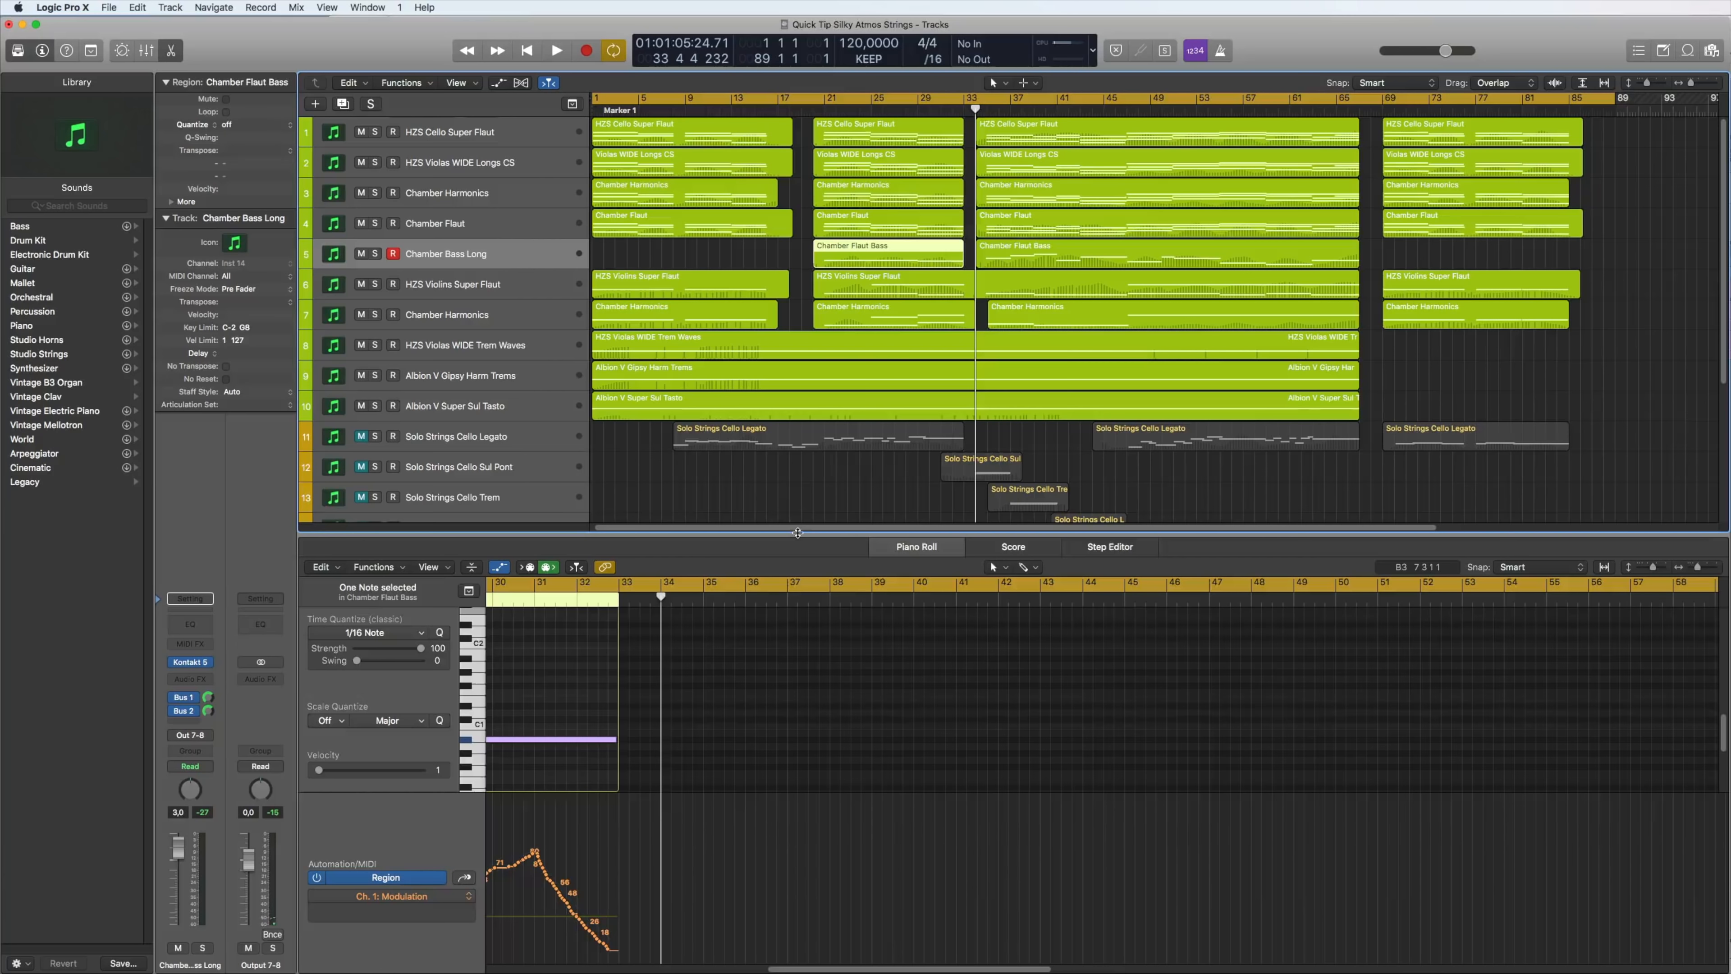
# Hide the piano roll editor and unmute tracks 11 to 19, from Solo Strings Cello Legato to Trombones
pyautogui.press('e')
pyautogui.moveTo(361, 436); pyautogui.dragTo(363, 666)
pyautogui.click(362, 680)
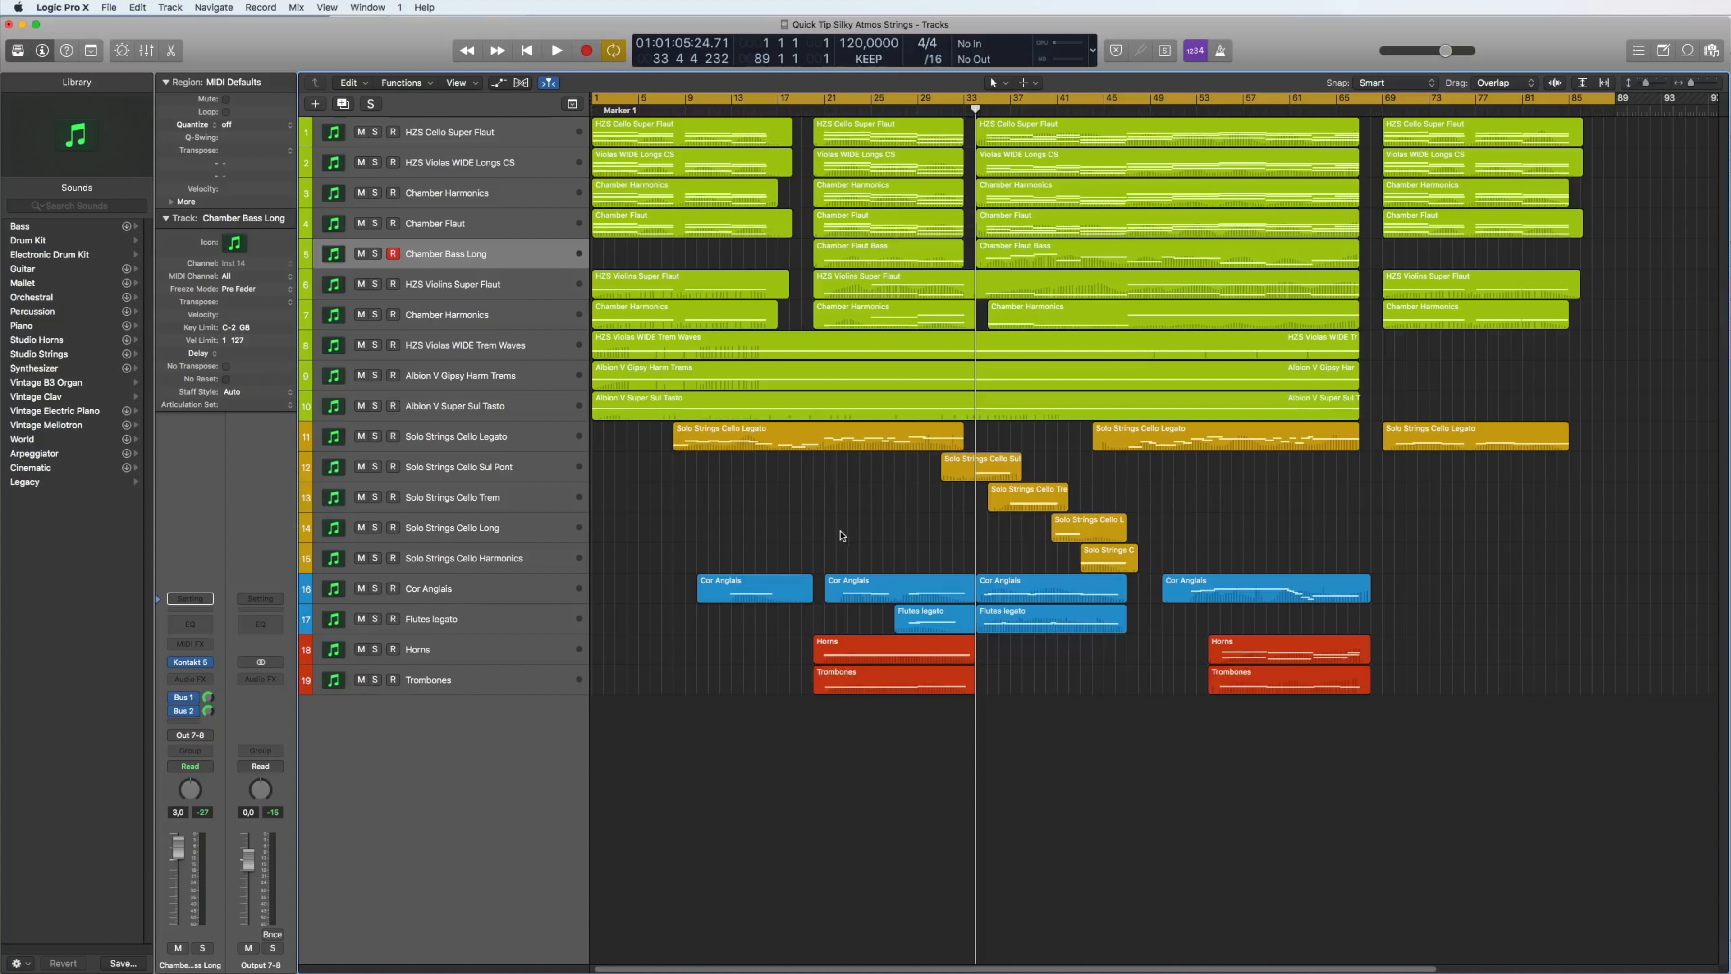
# Select the Solo Strings Cello Legato track, play from bar 8 and show its Kontakt instrument
pyautogui.click(504, 445)
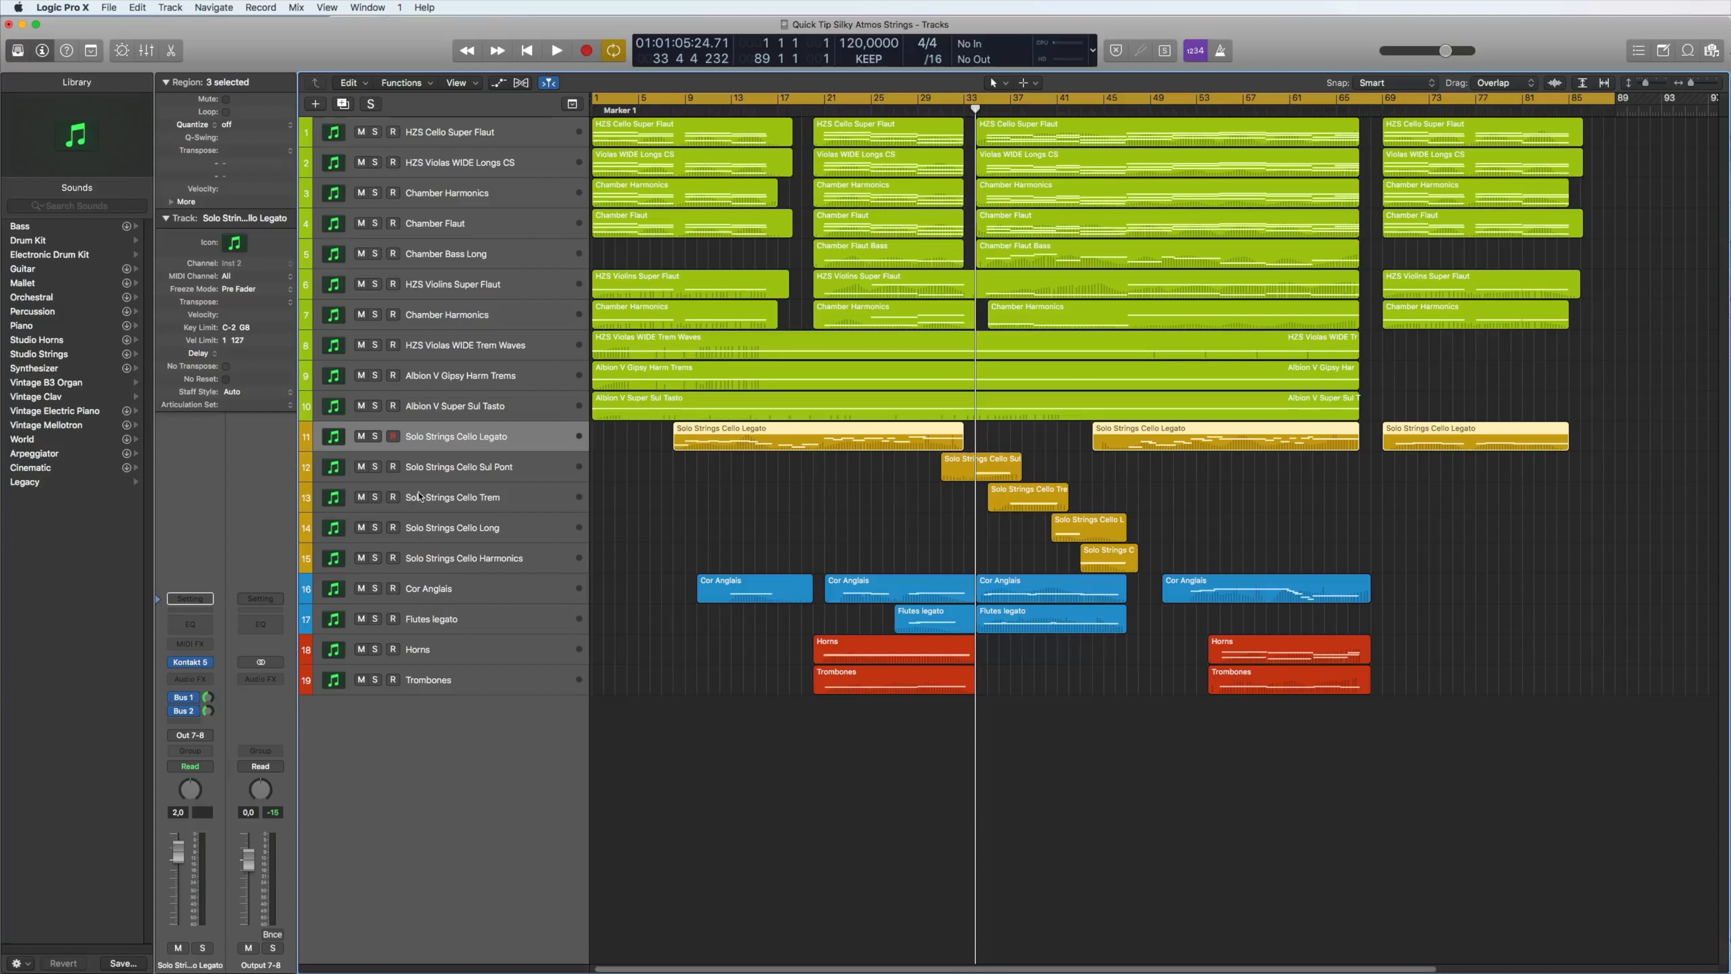
pyautogui.doubleClick(679, 110)
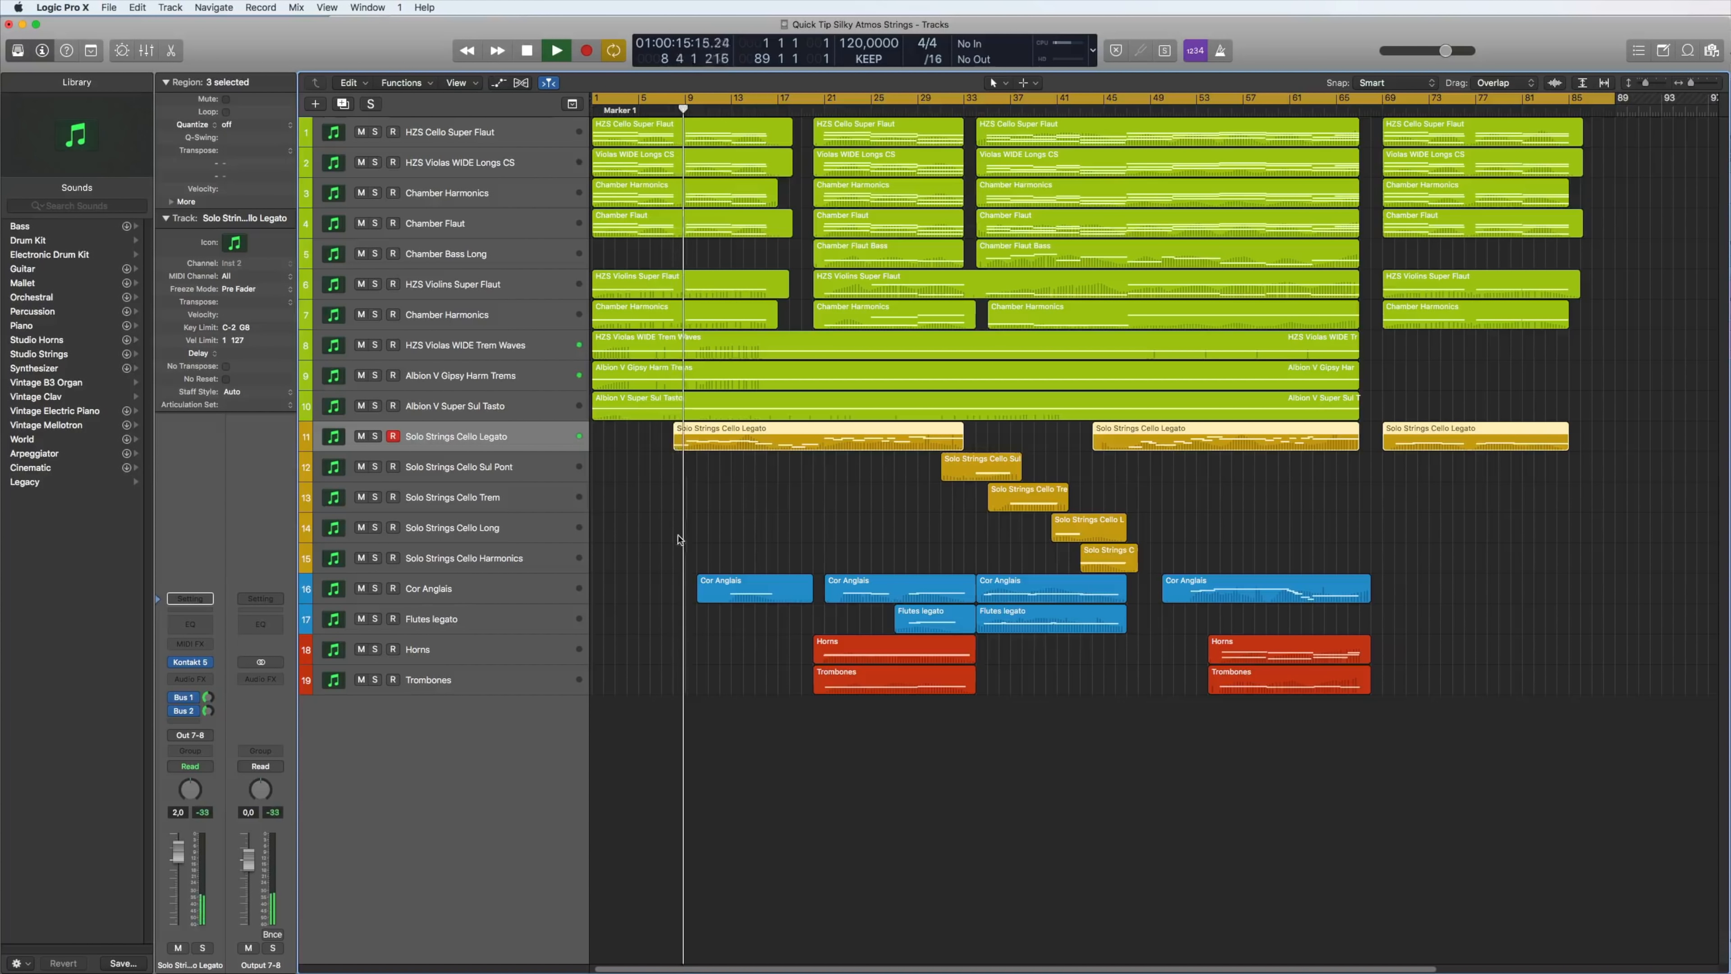
pyautogui.click(193, 664)
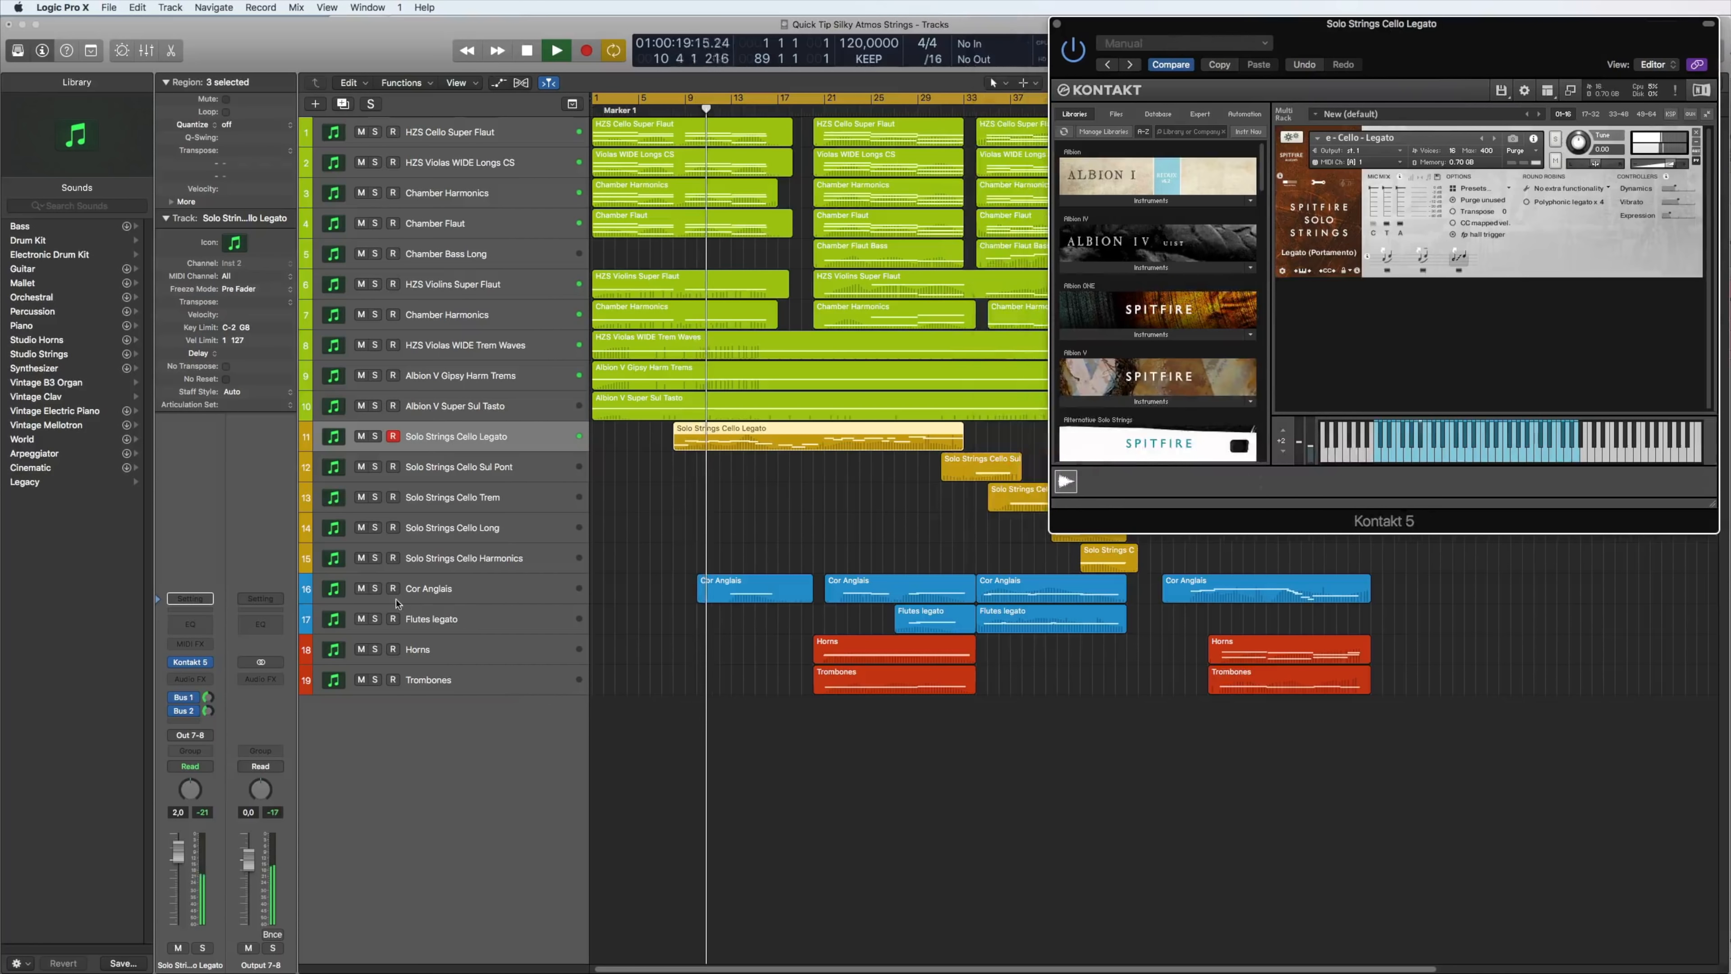
# Mute the Cor Anglais, Flutes legato, Horns and Trombones tracks and follow the cello legato notes and modulation in the piano roll to about bar 26
pyautogui.moveTo(361, 588); pyautogui.dragTo(430, 667)
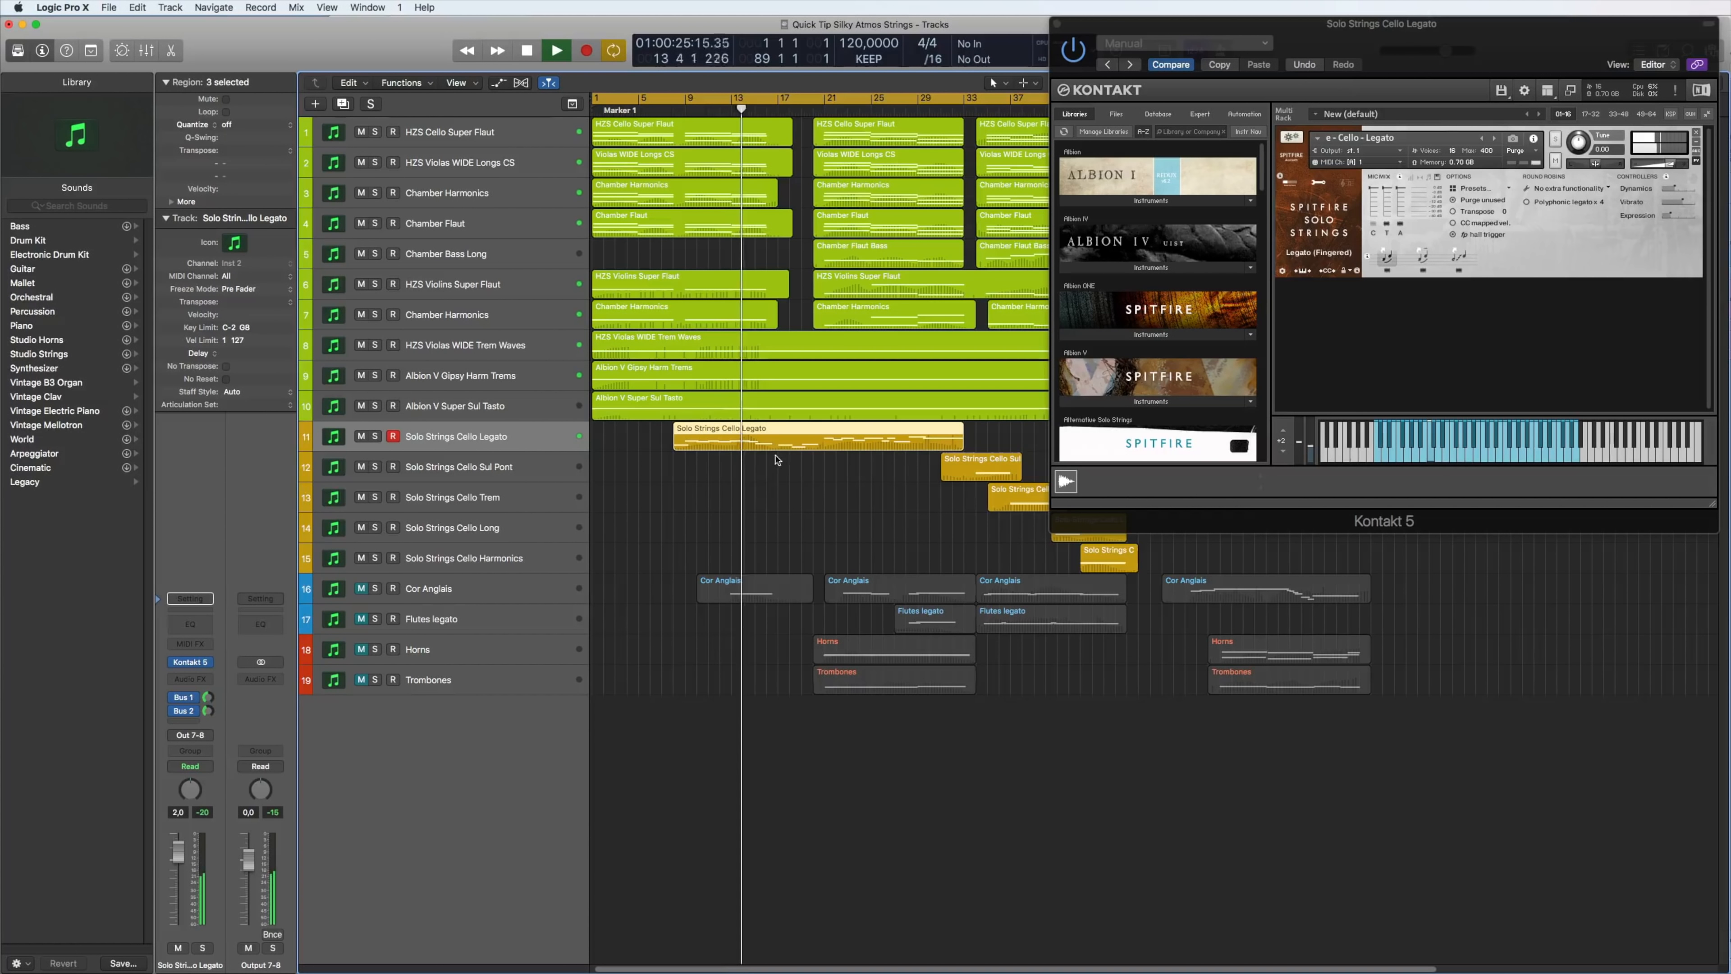
pyautogui.press('e')
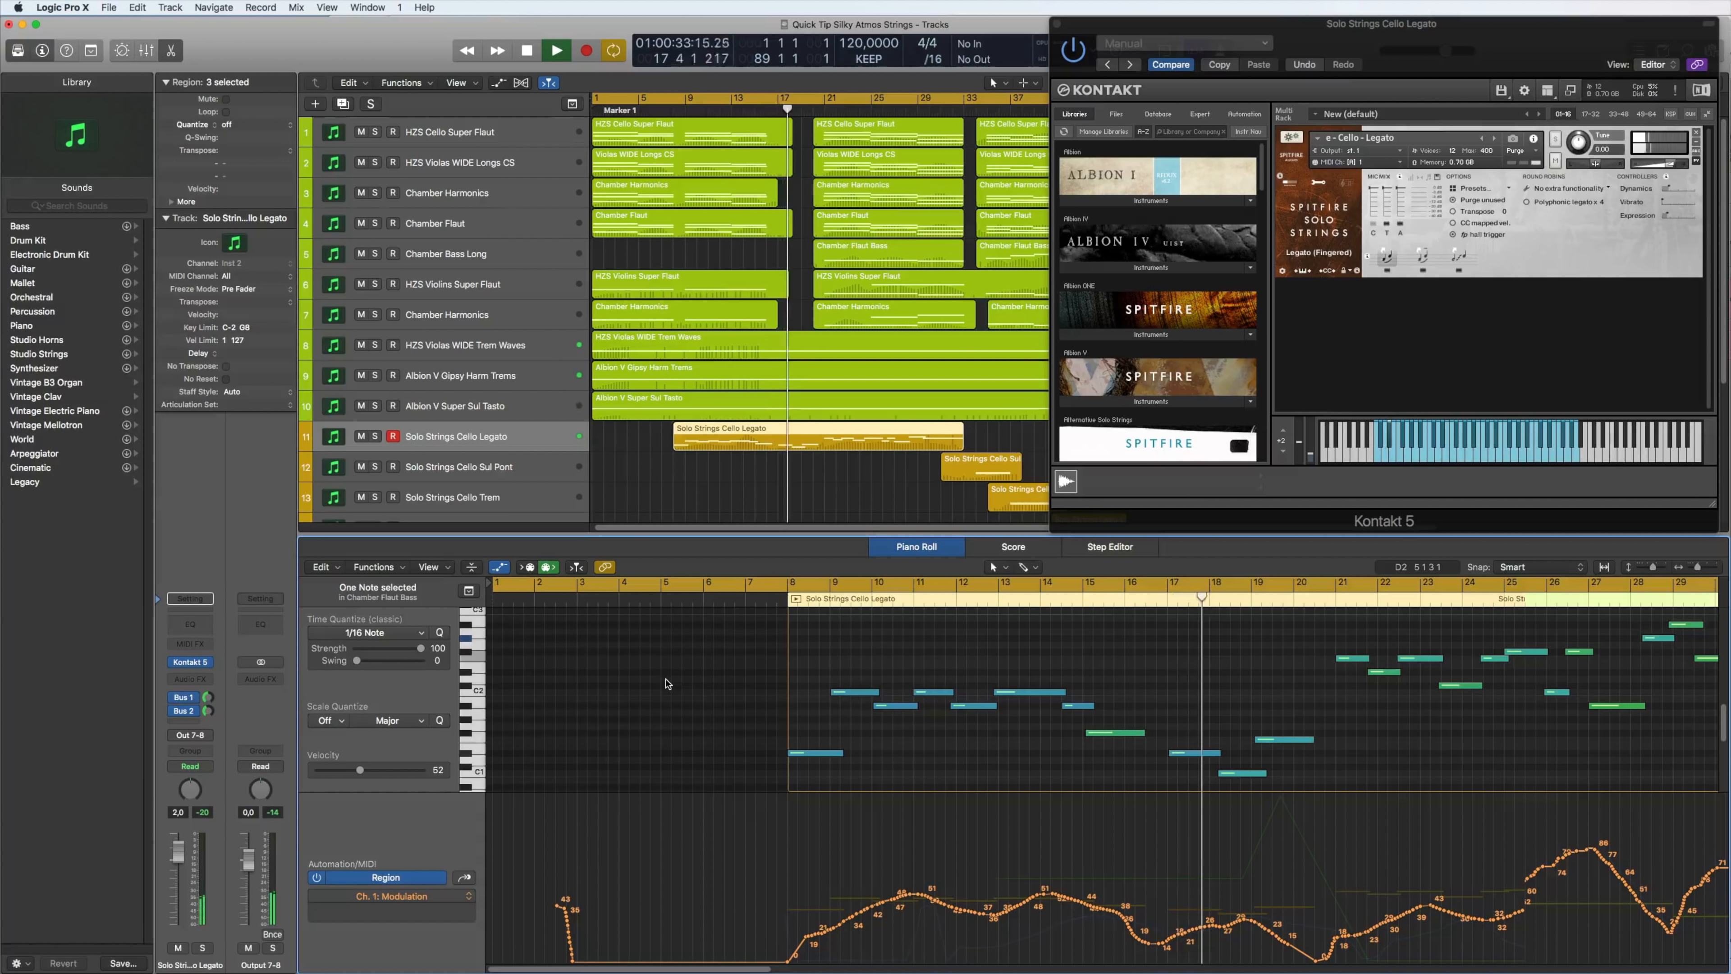
pyautogui.click(856, 651)
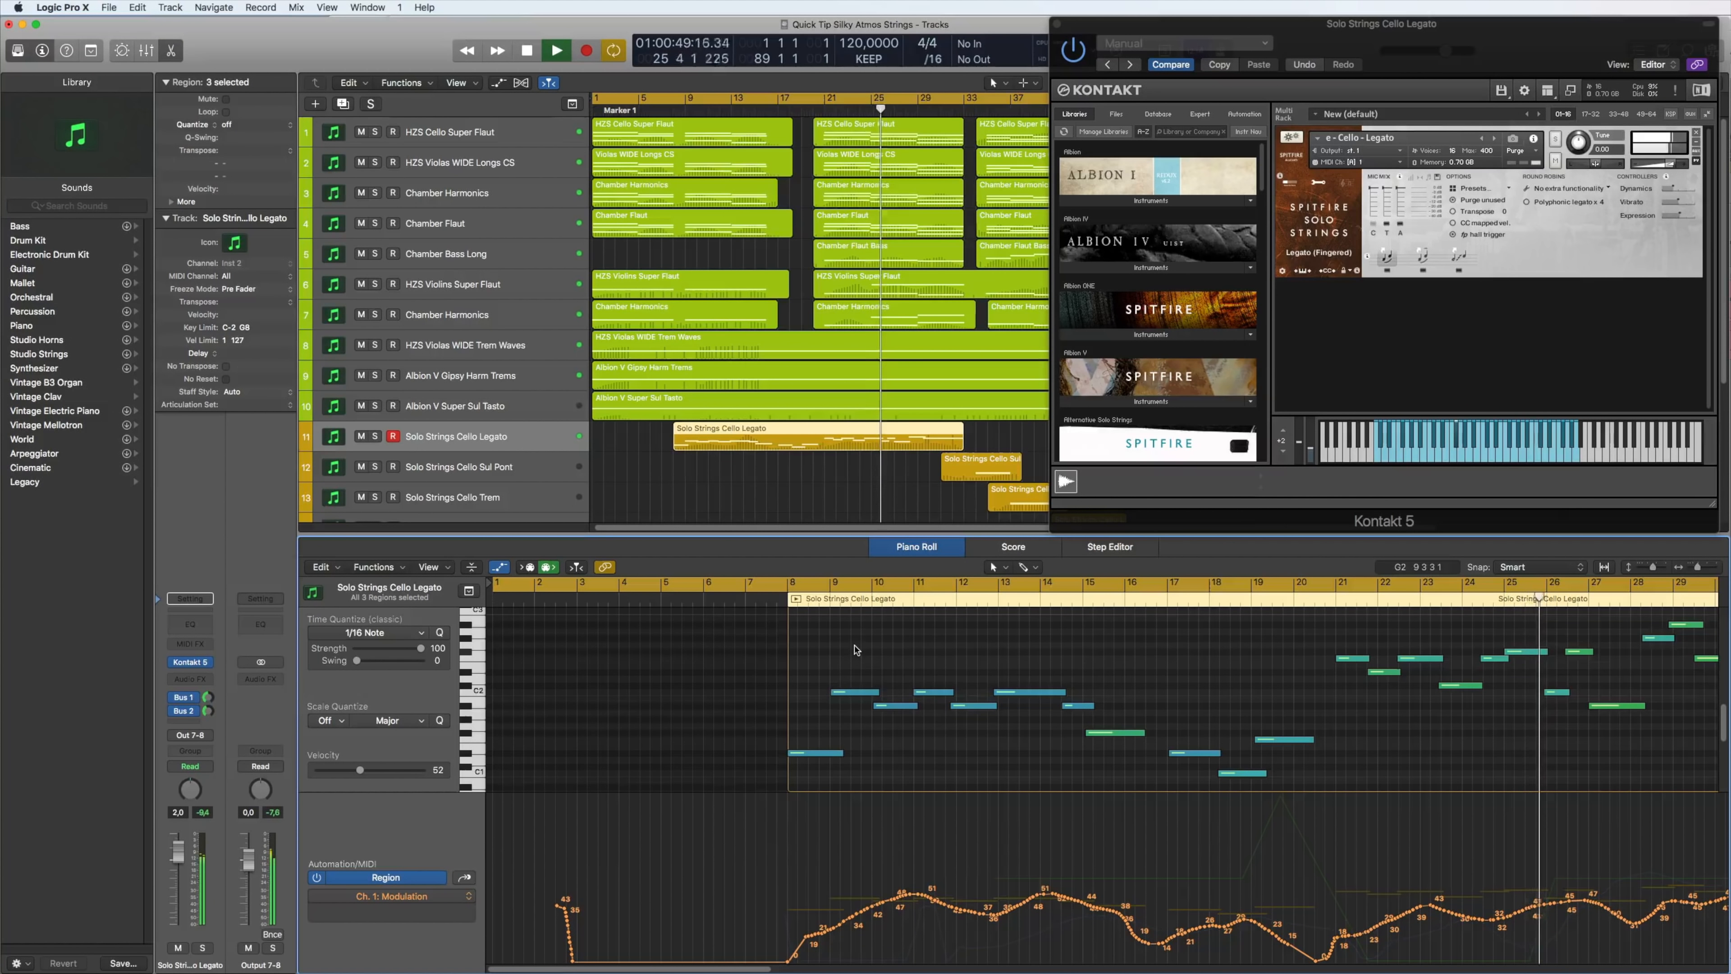
pyautogui.press('space')
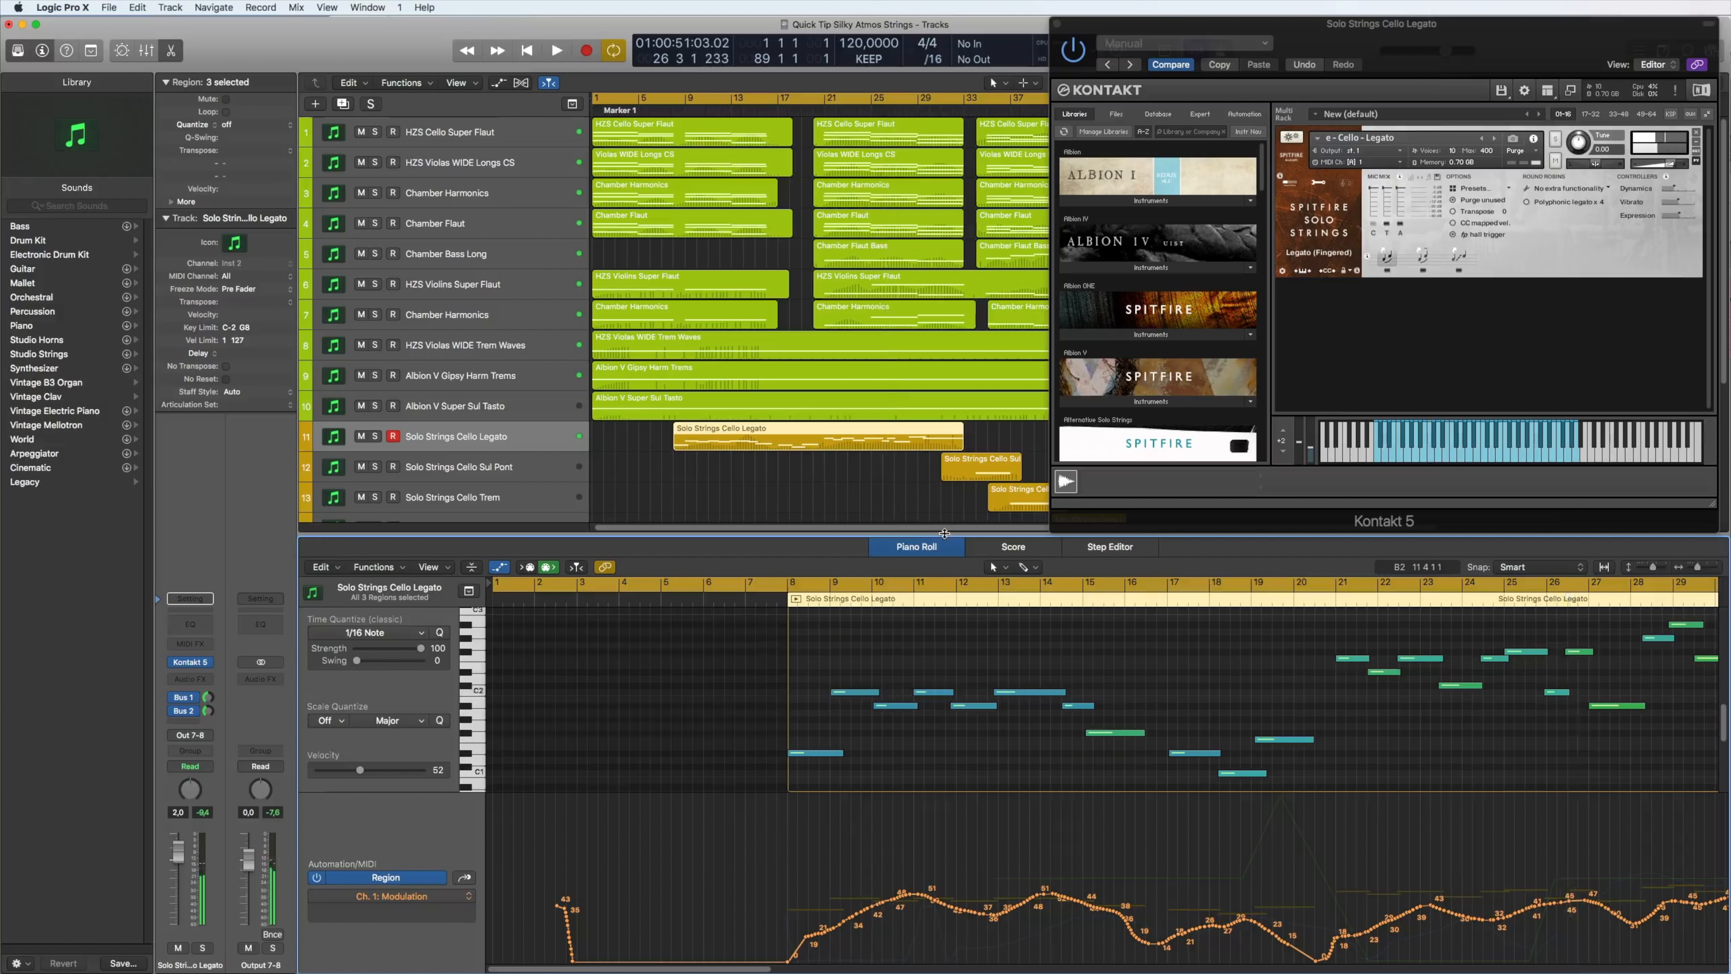
# Hide the piano roll and inspect the solo cello articulation tracks from Sul Pont to Harmonics with their Kontakt instruments
pyautogui.press('p')
pyautogui.click(876, 507)
pyautogui.click(982, 467)
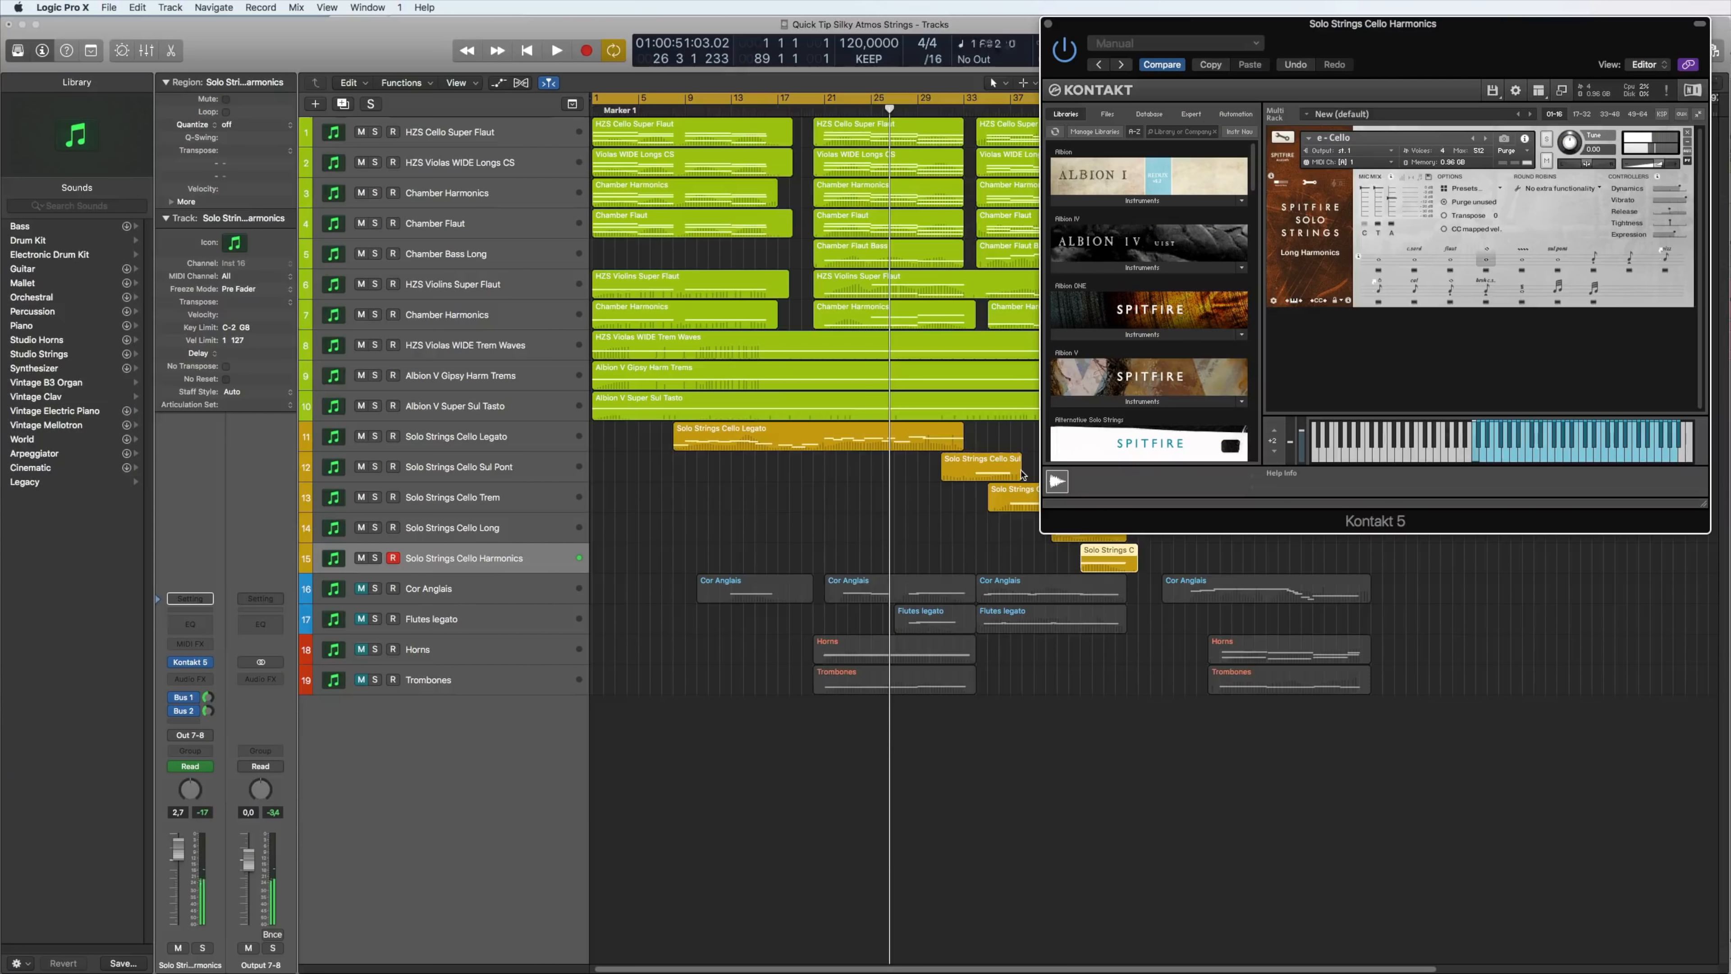
# Unmute the woodwind and brass tracks and audition the Cor Anglais track within the arrangement up to about bar 18
pyautogui.moveTo(361, 587); pyautogui.dragTo(361, 679)
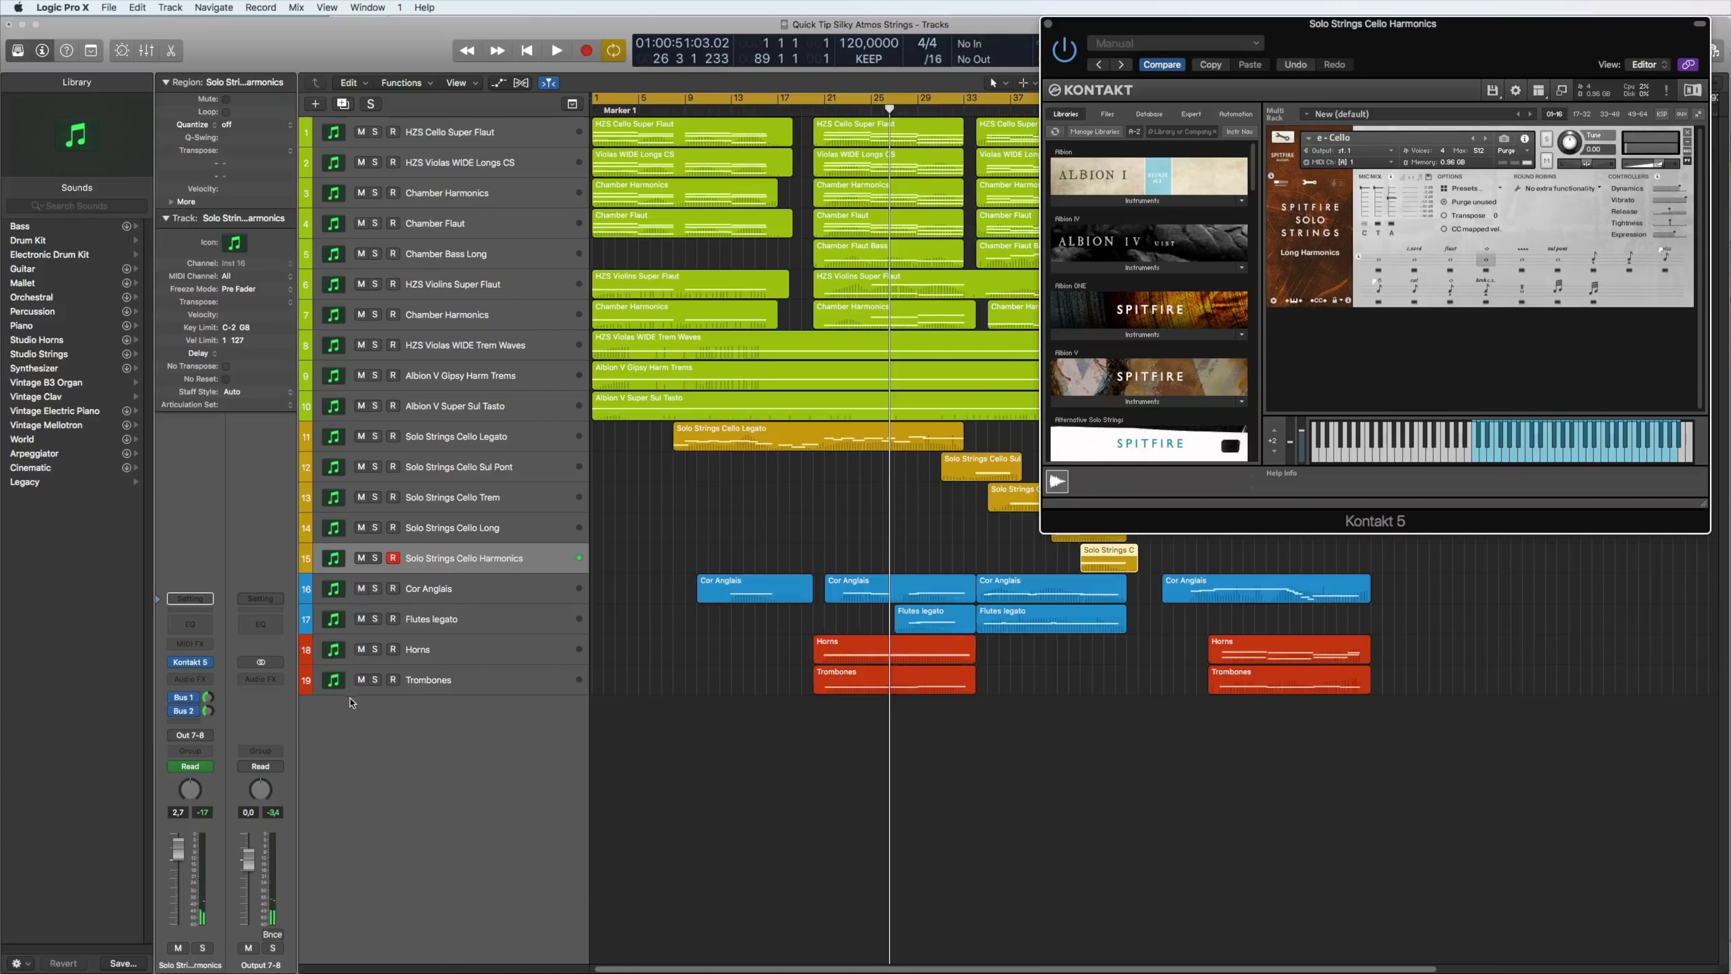
pyautogui.press('space')
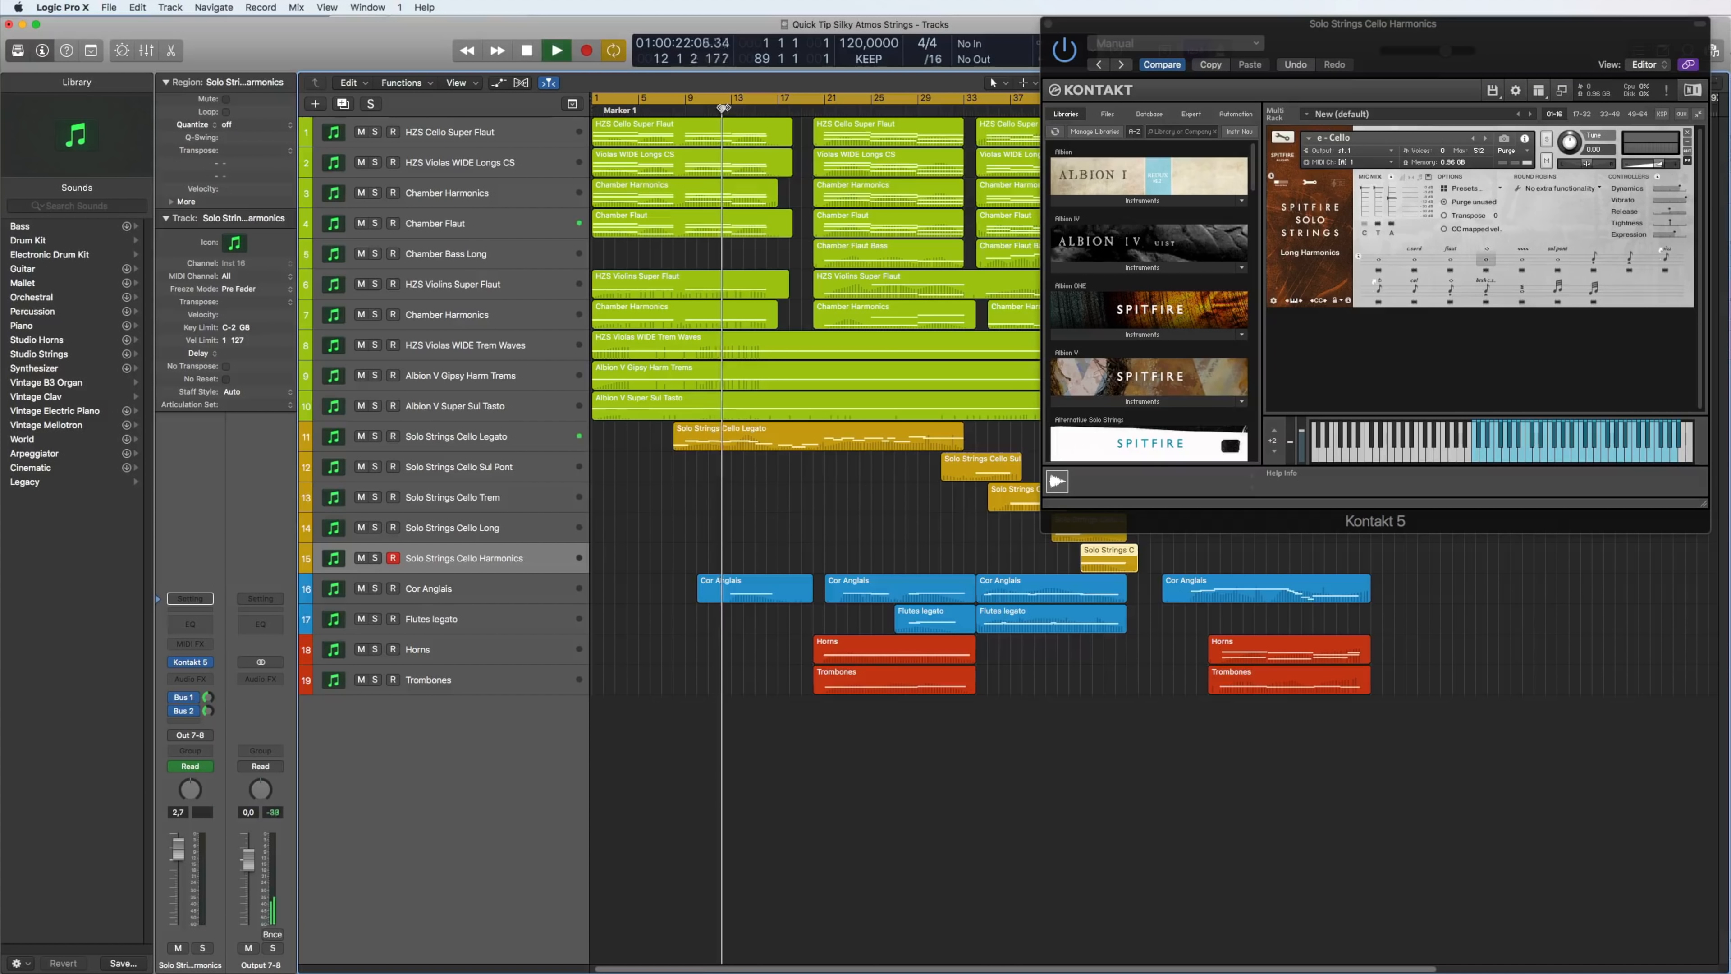
pyautogui.click(500, 594)
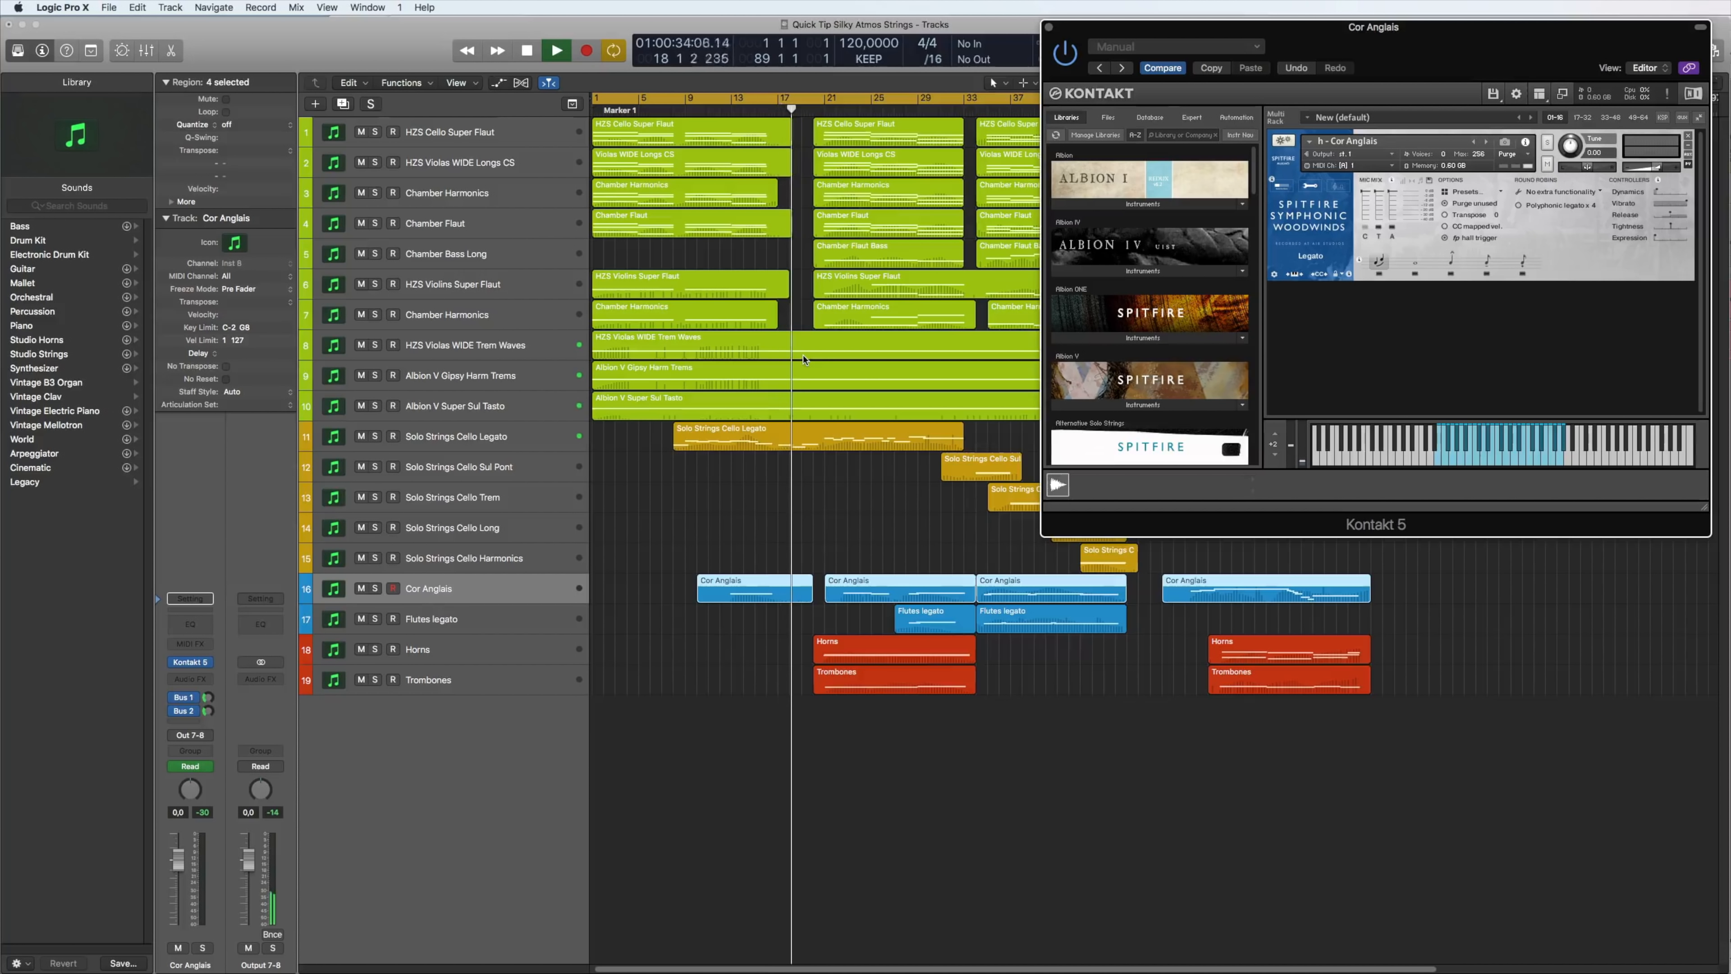
pyautogui.press('space')
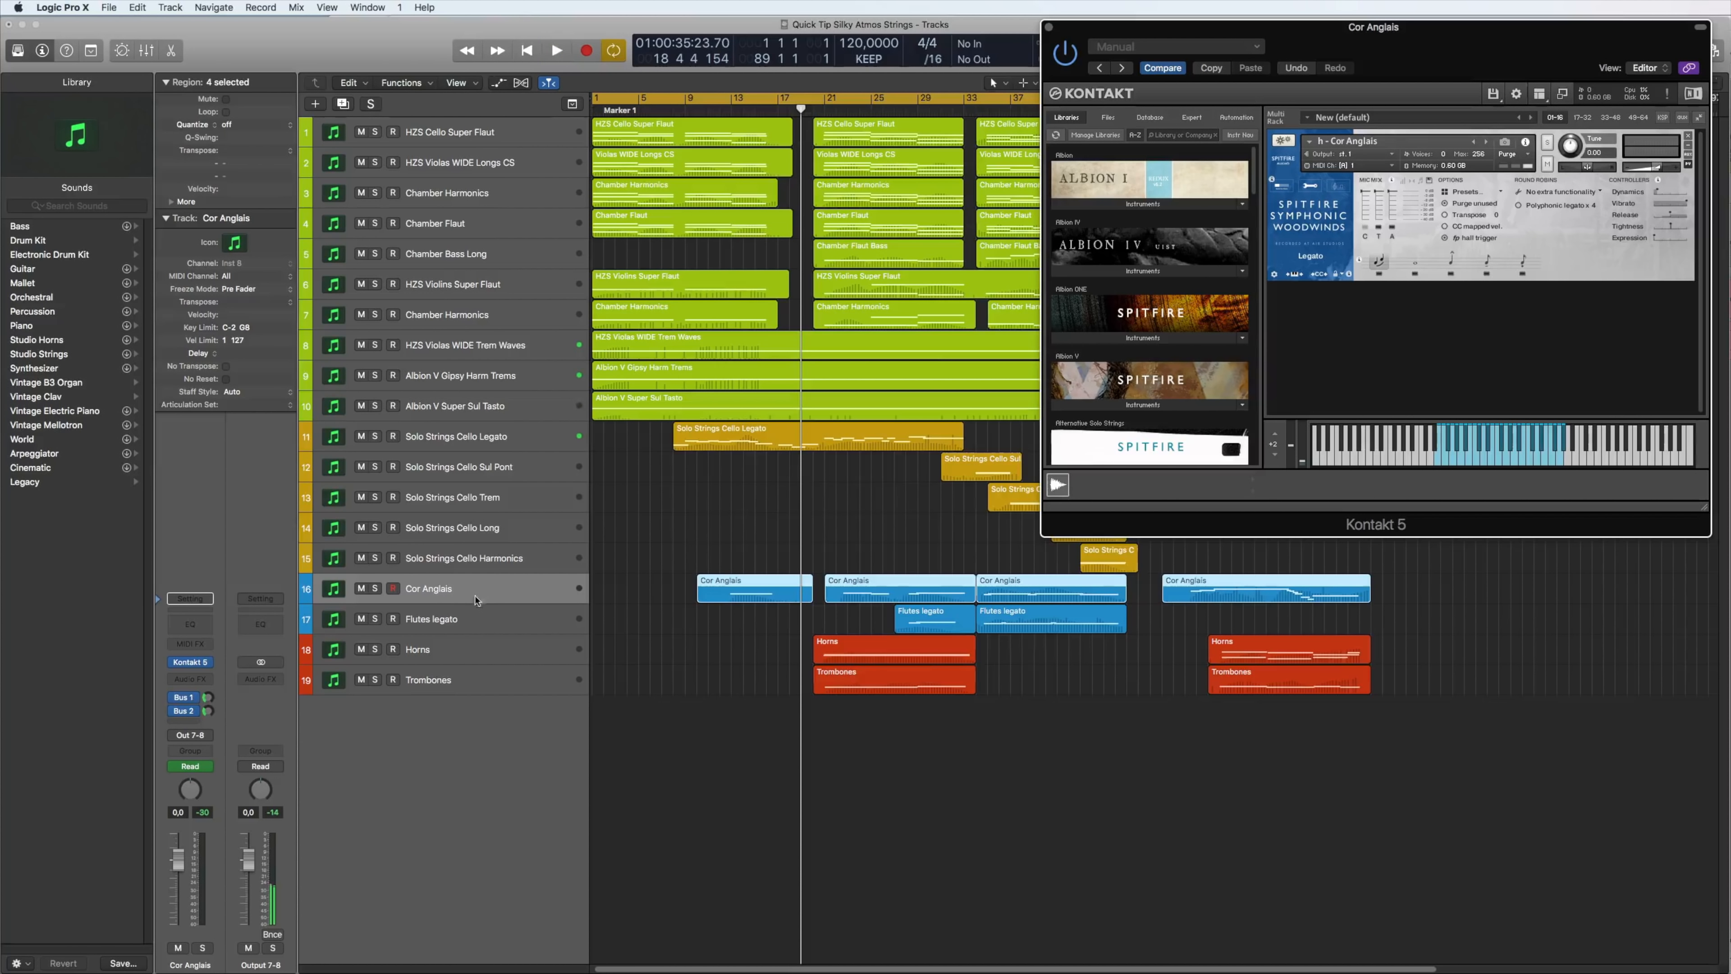
# Select the Flutes legato and Horns tracks in turn to view their Kontakt instruments
pyautogui.click(415, 624)
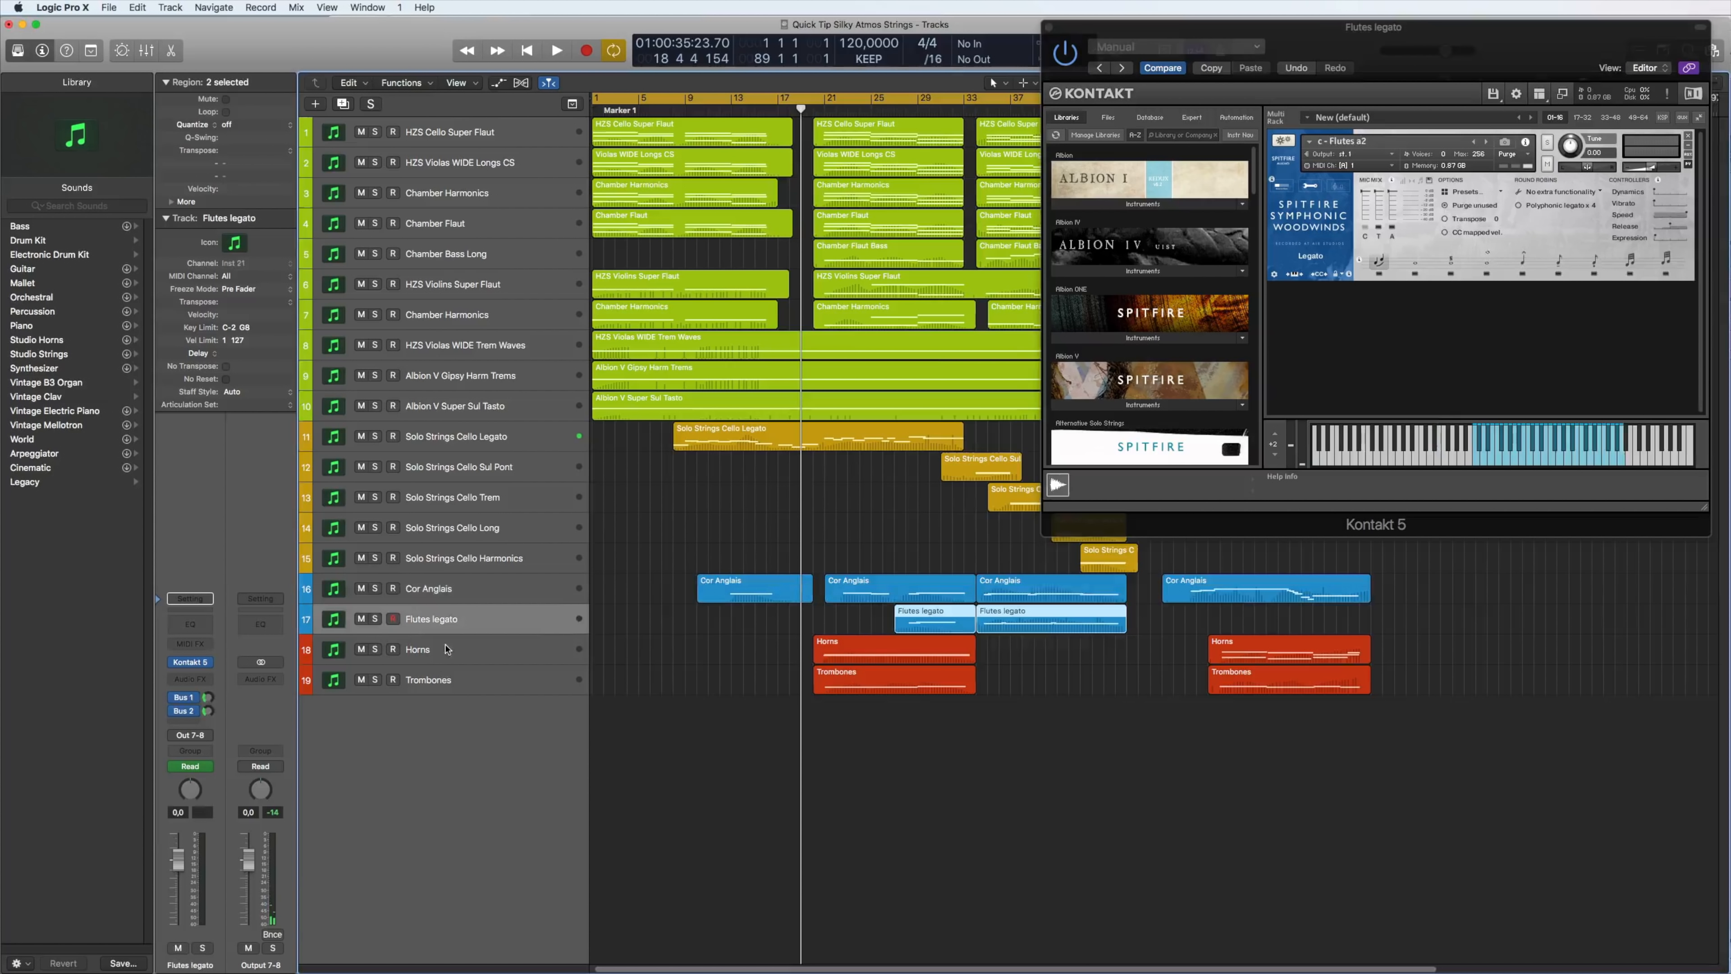
pyautogui.click(466, 660)
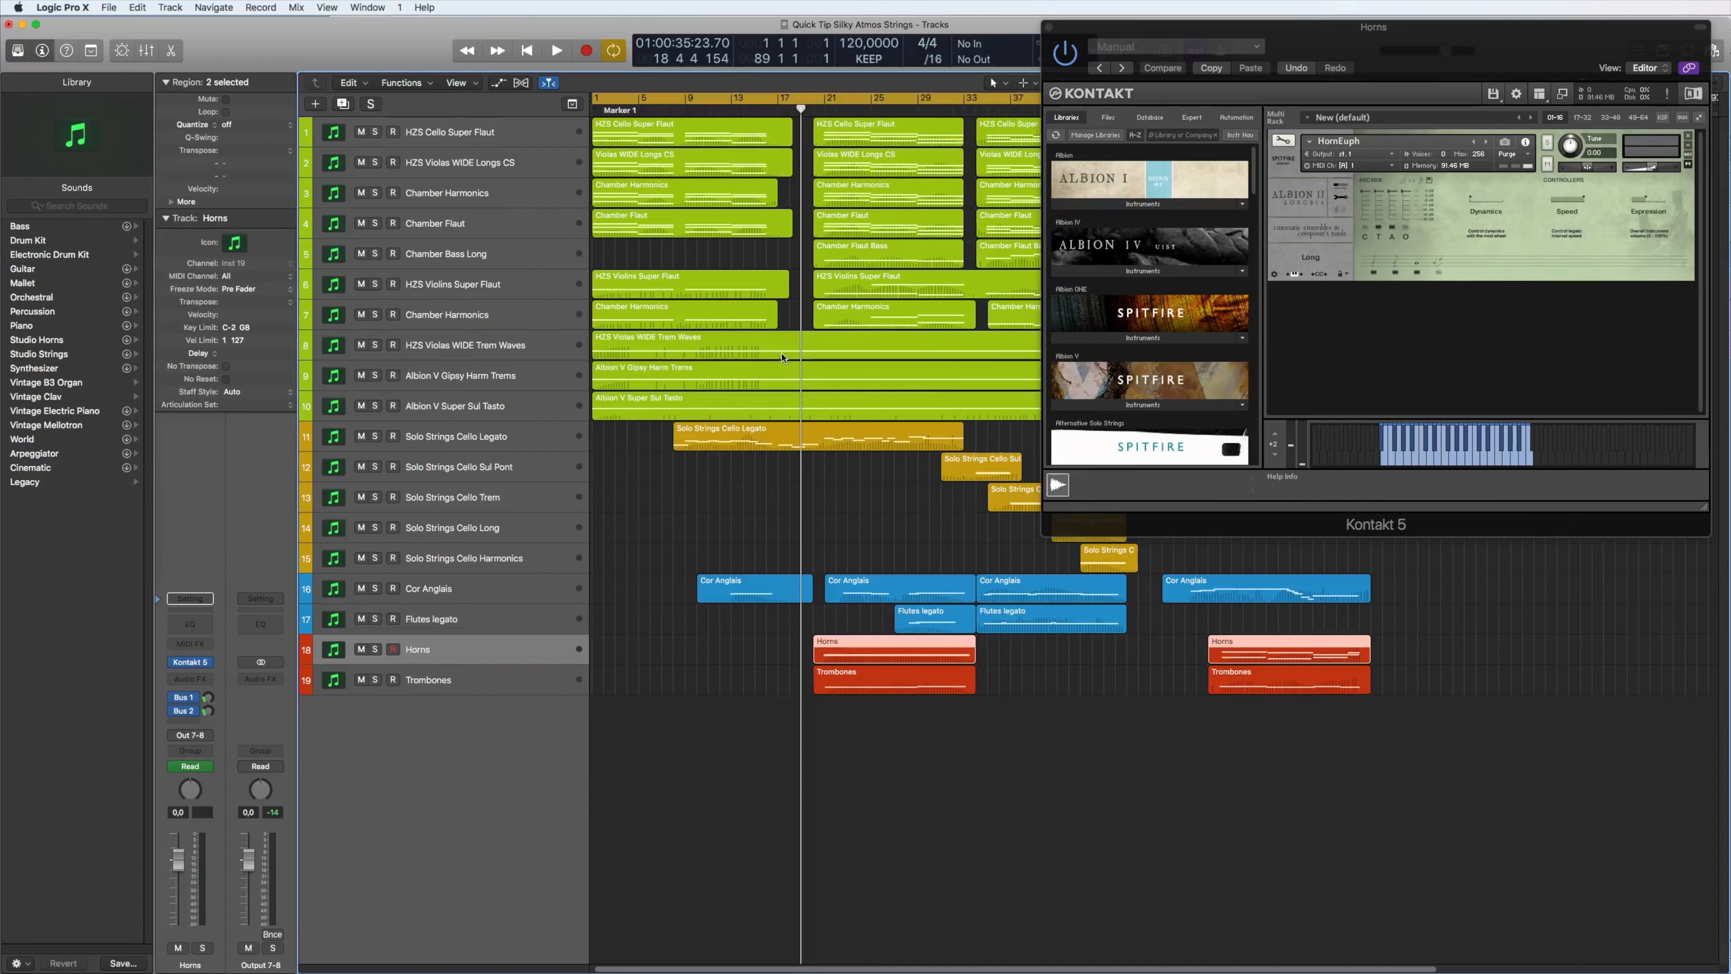